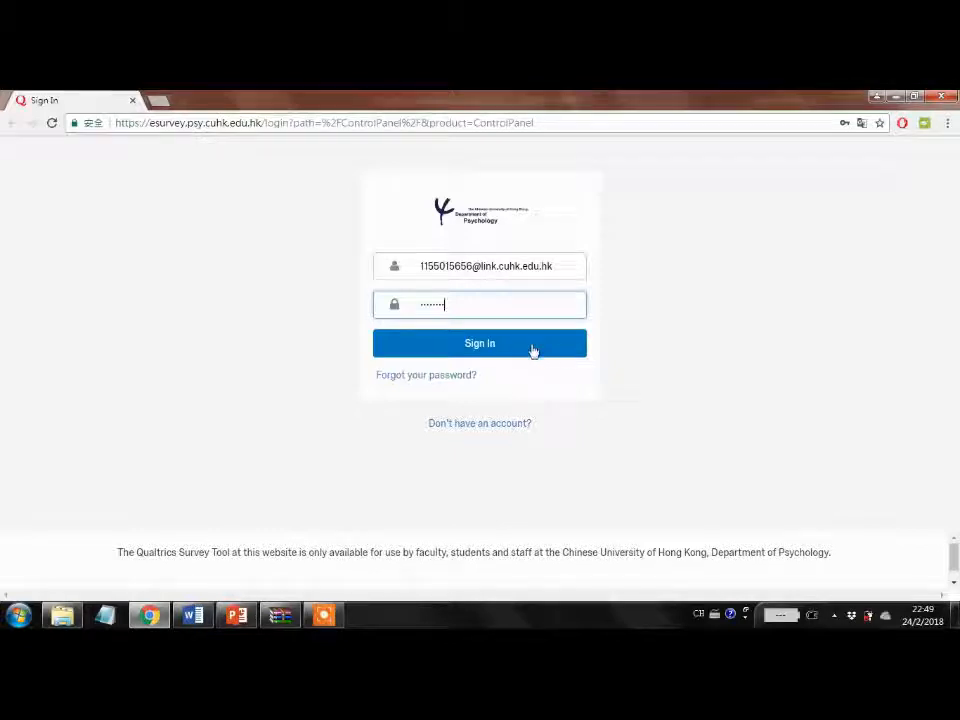
Step: Sign in and create a blank survey project named psytest_tutorial
click(531, 350)
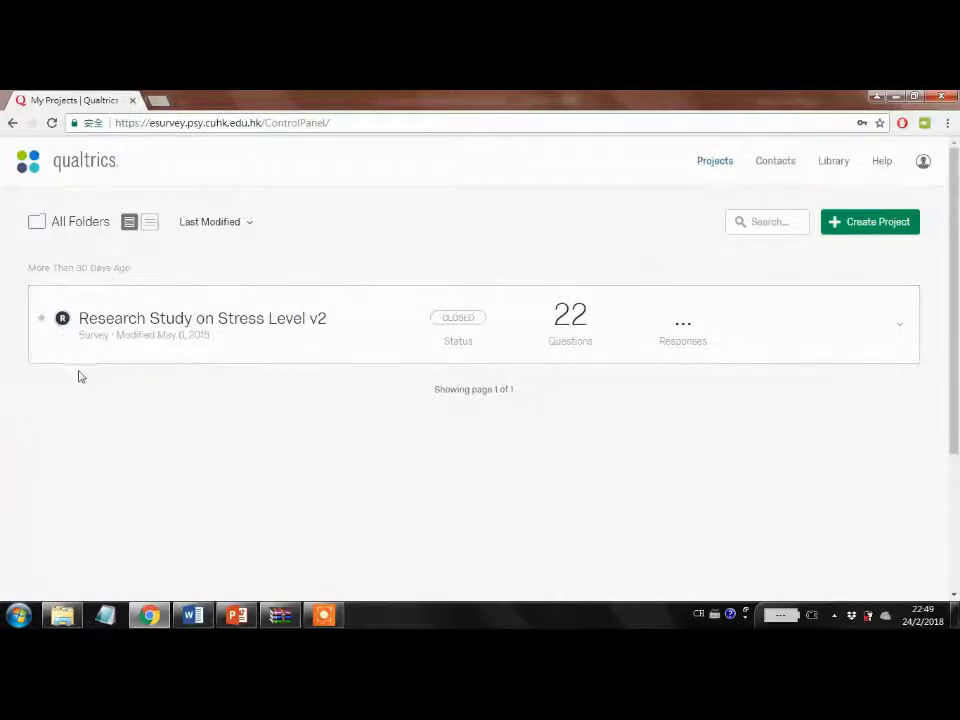
click(884, 230)
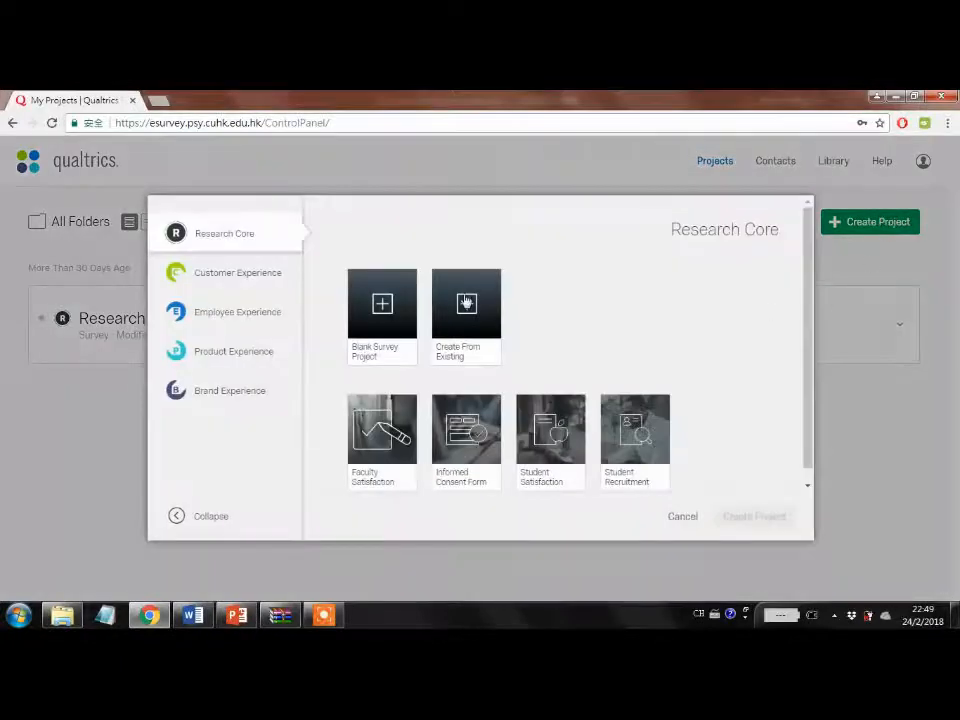
click(394, 305)
click(442, 371)
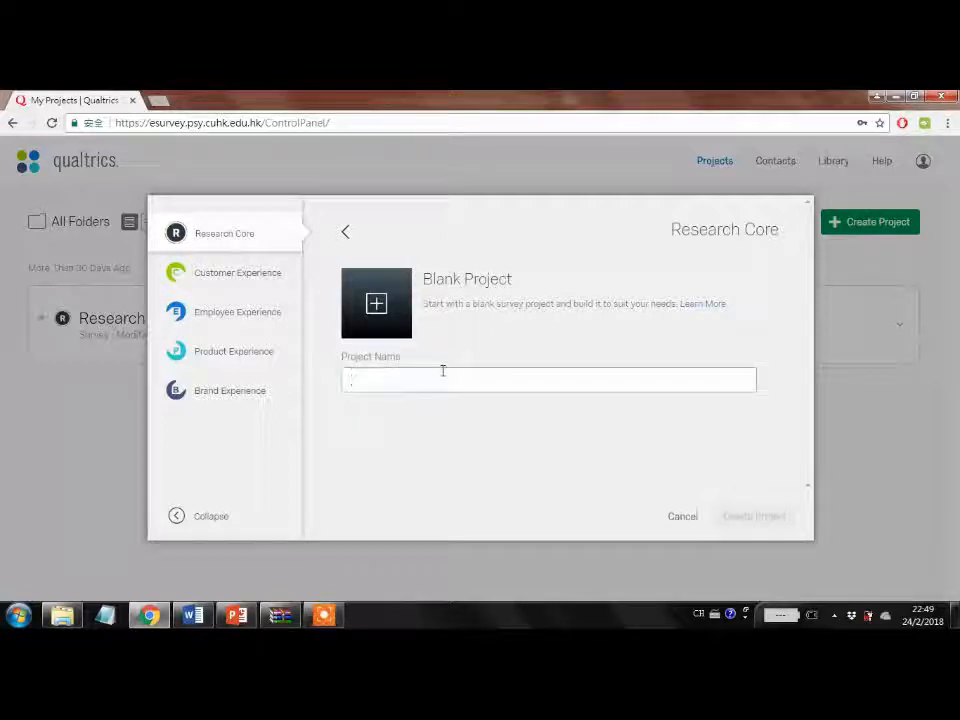
text(psy)
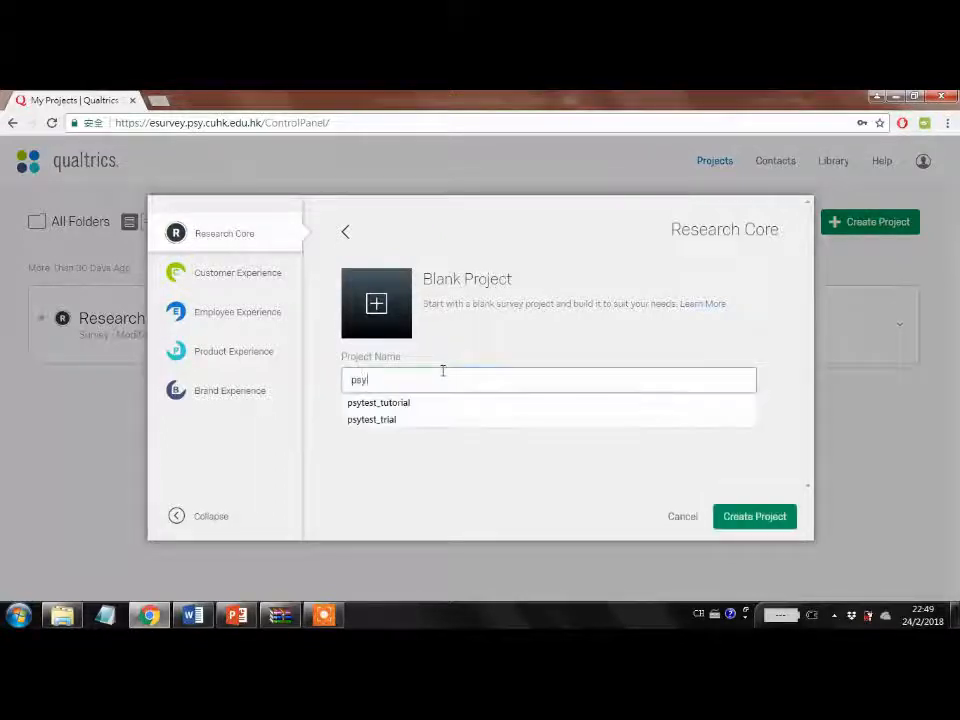
text(test_tuto)
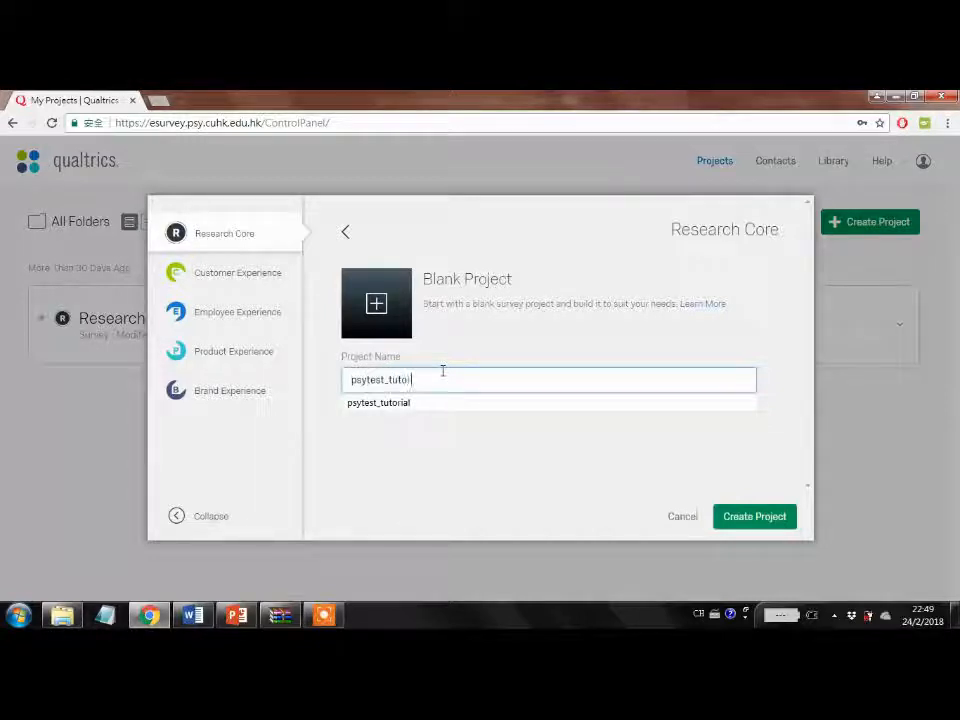
click(757, 519)
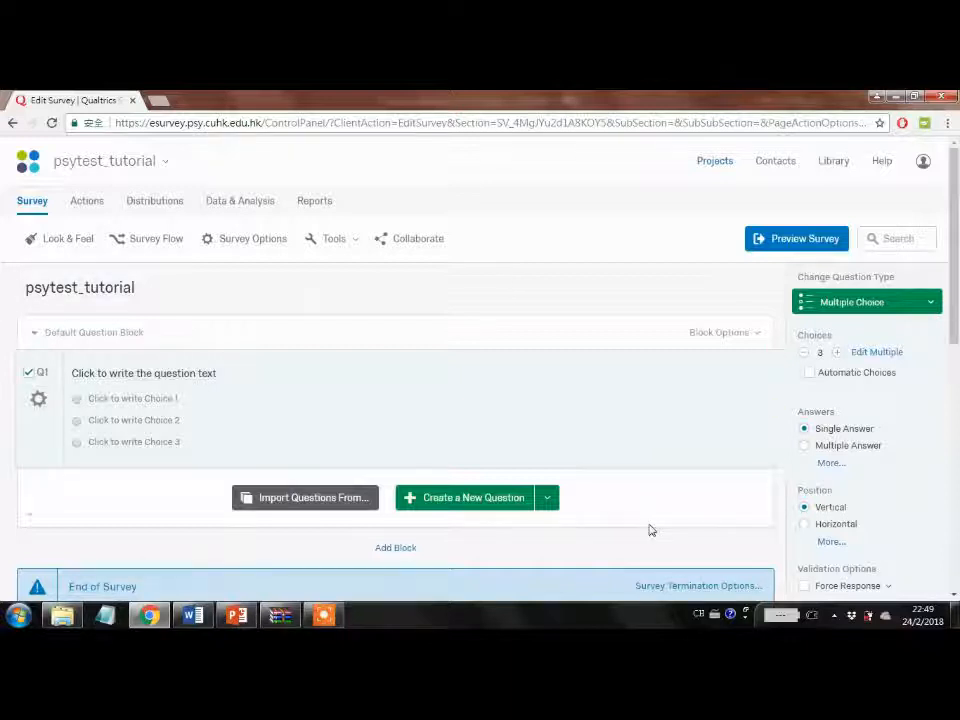
Step: Examine the new survey's question editor, the available question types and the settings for Q1
scroll(649, 530, down, 3)
scroll(649, 527, up, 3)
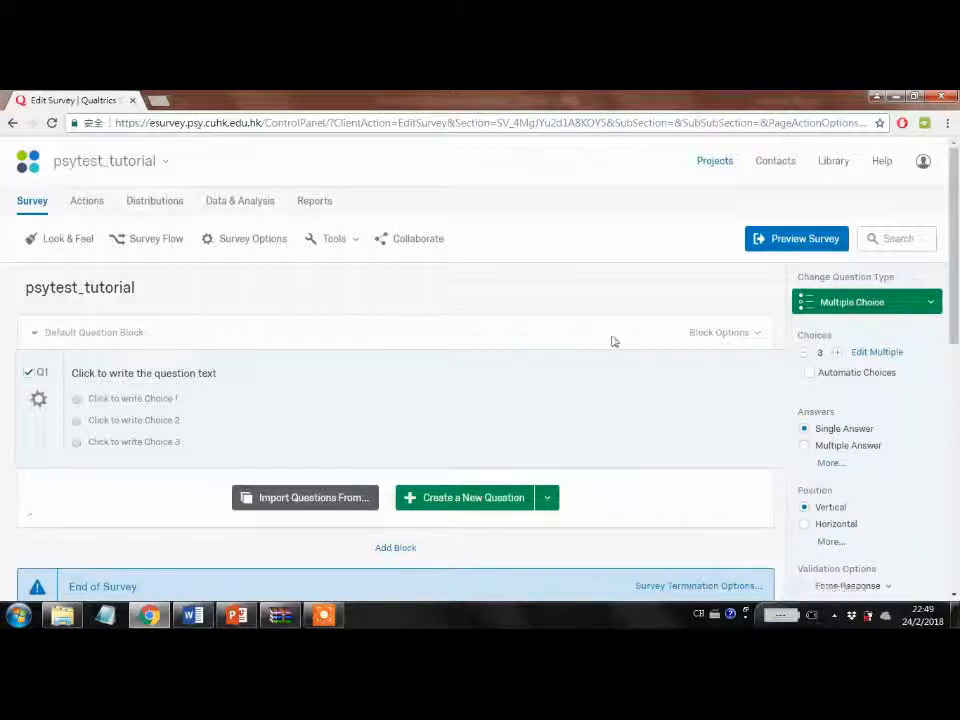
scroll(397, 406, down, 1)
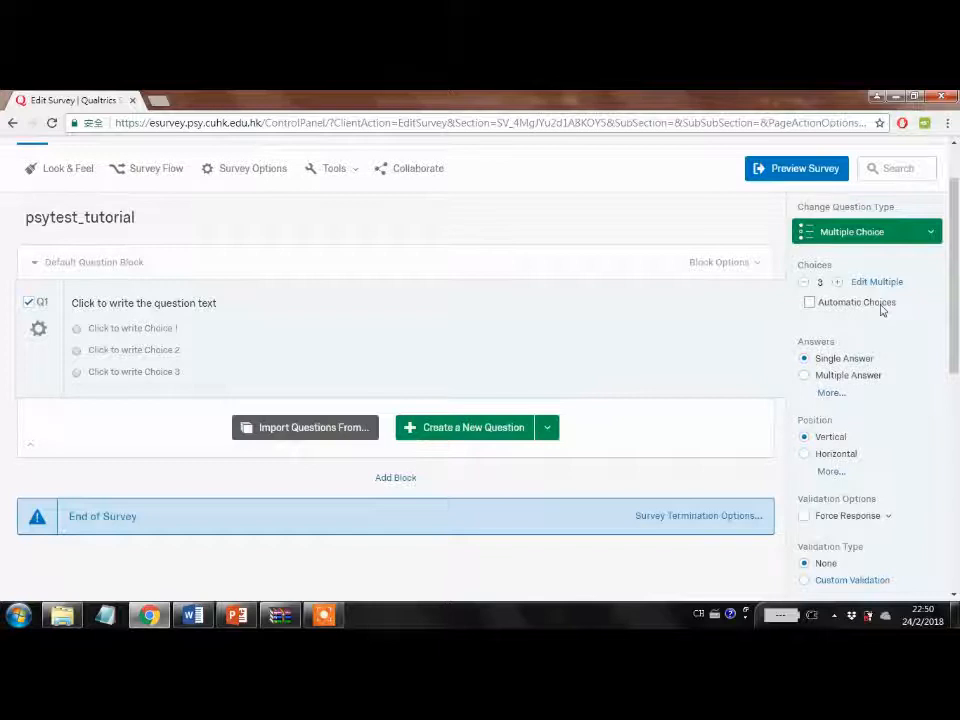
scroll(882, 310, up, 1)
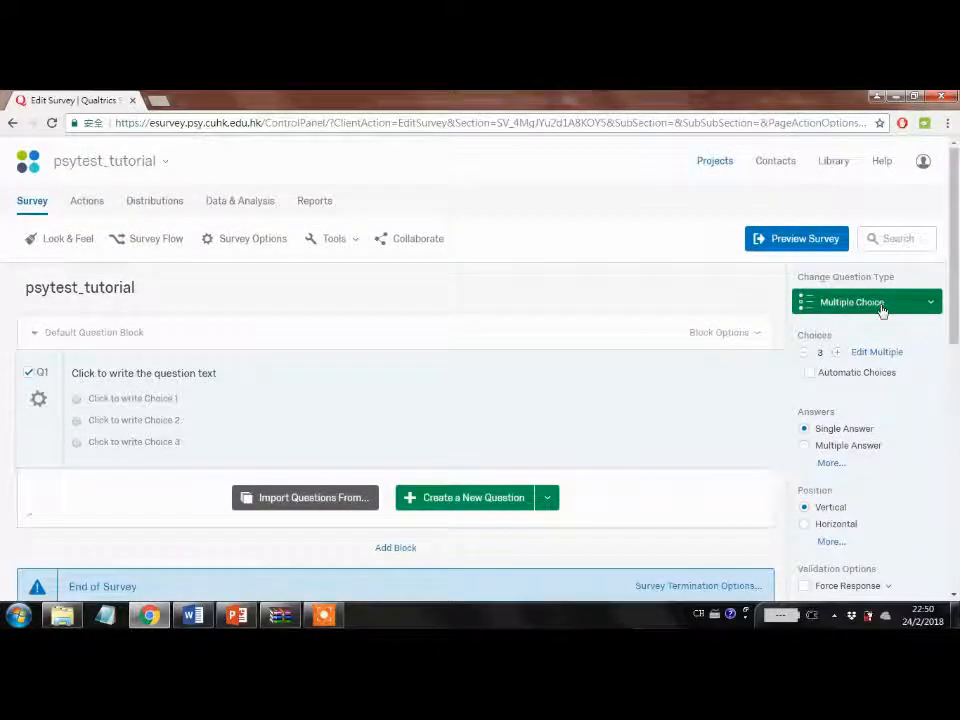
click(889, 307)
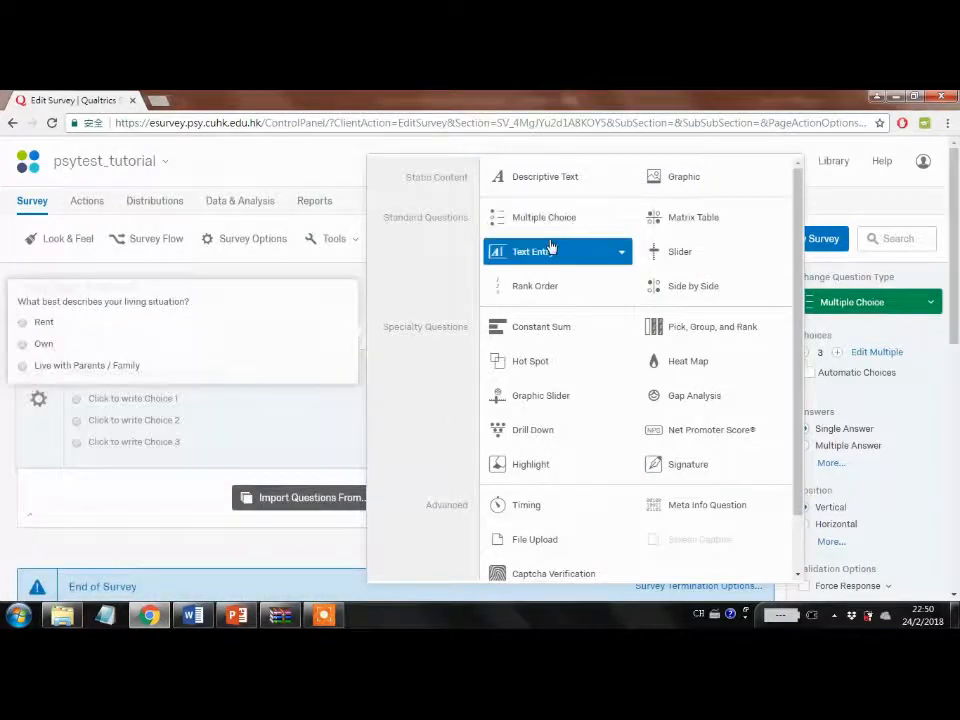
click(921, 343)
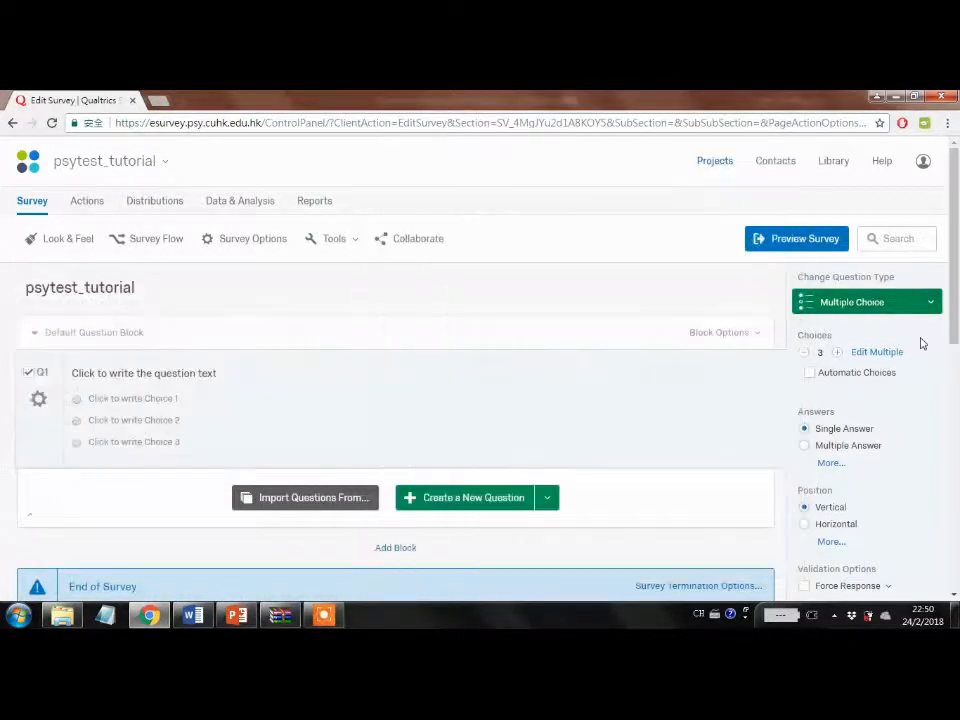
scroll(921, 343, down, 2)
scroll(921, 343, up, 1)
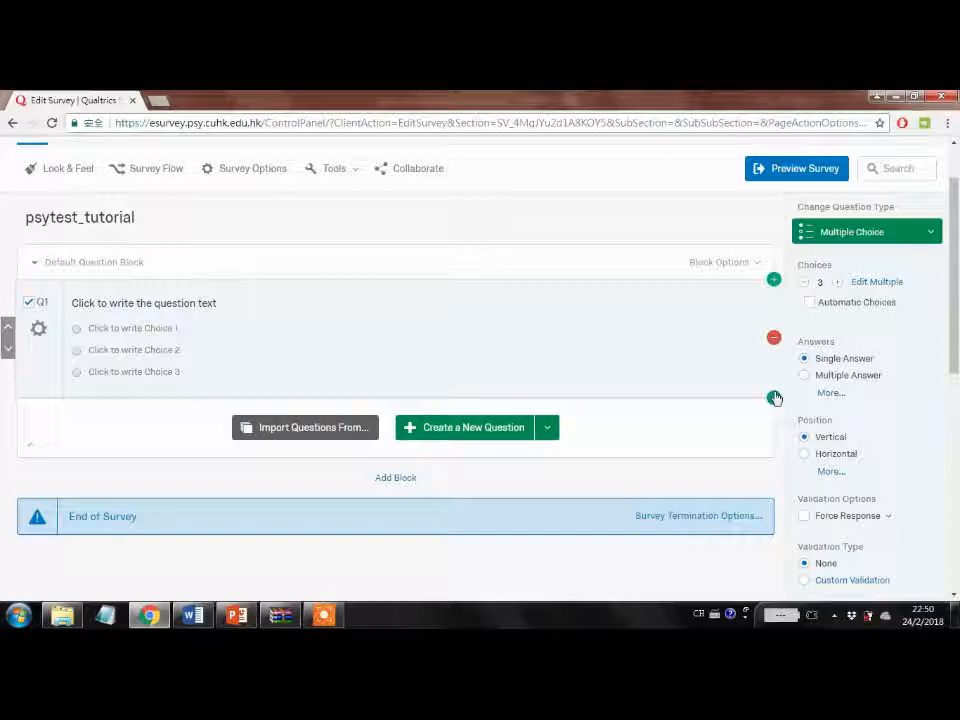
Step: Add two more multiple choice questions after Q1 and a new block below the default question block
click(774, 398)
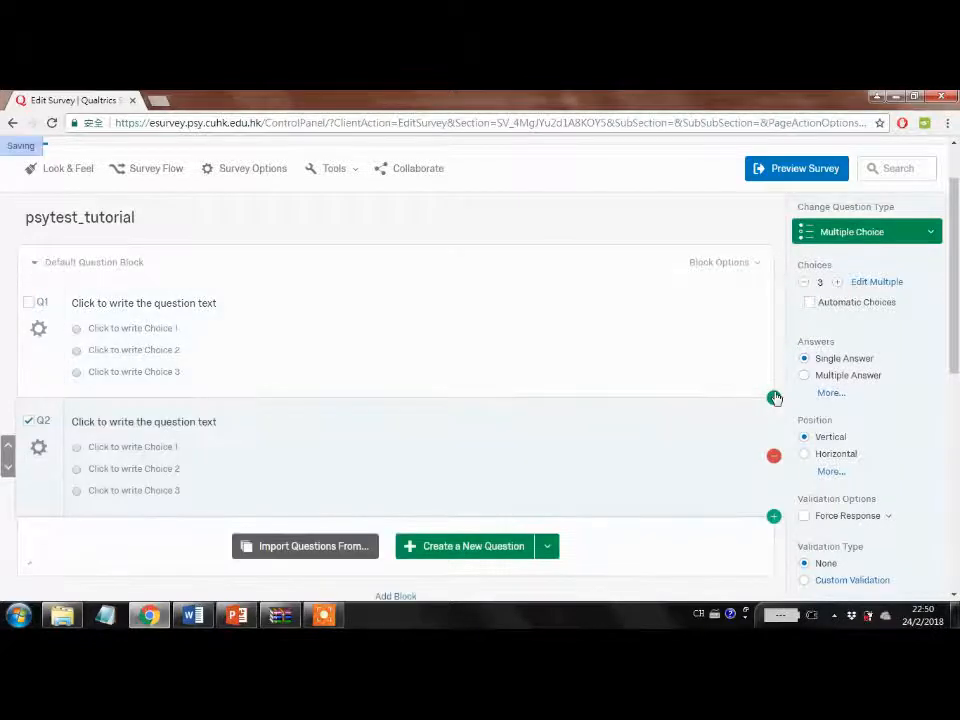
click(461, 481)
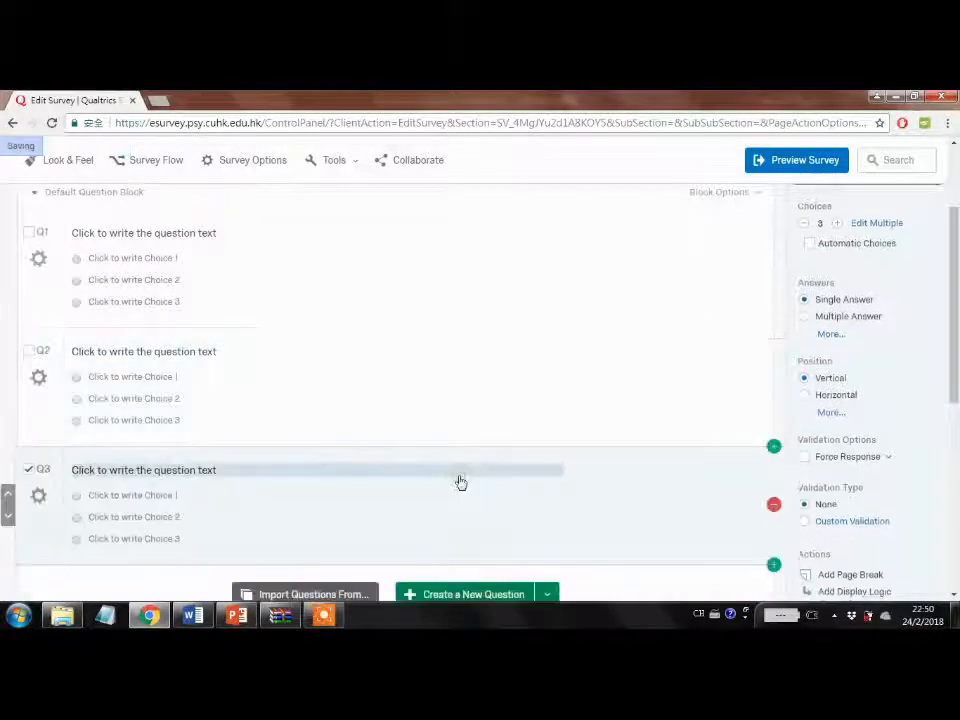
scroll(285, 287, down, 3)
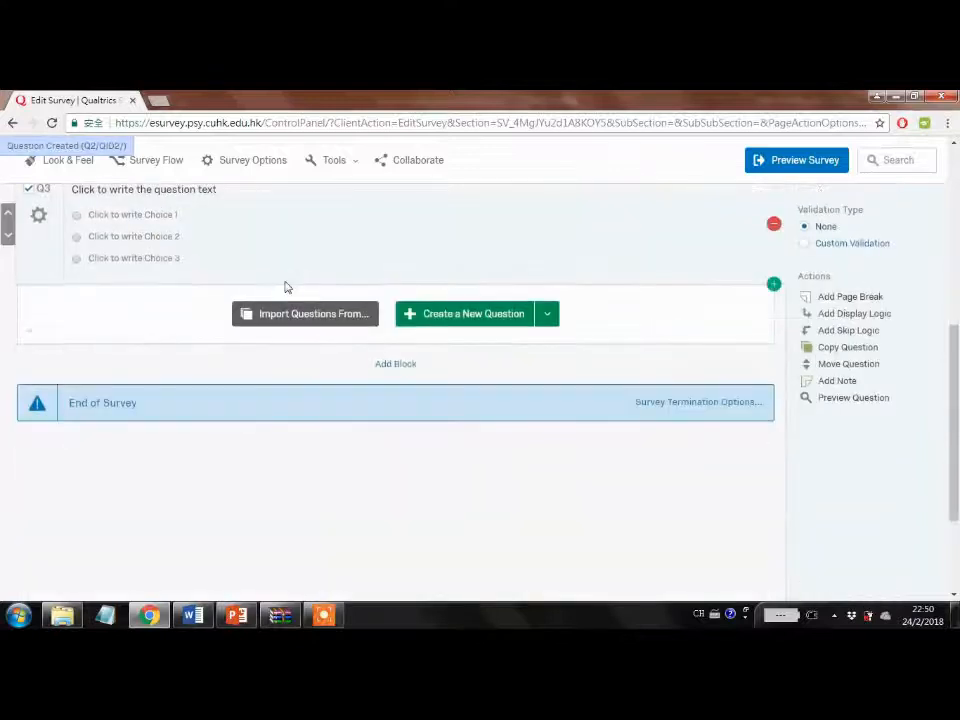
click(392, 366)
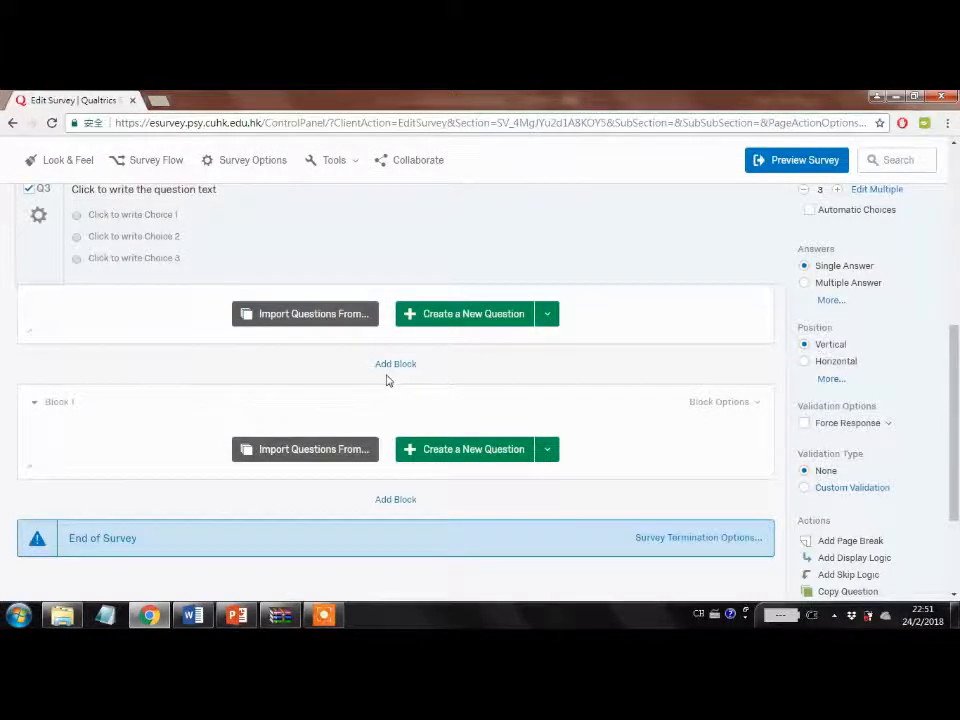
Step: Delete questions Q3 and Q2 from the default question block
scroll(388, 380, up, 3)
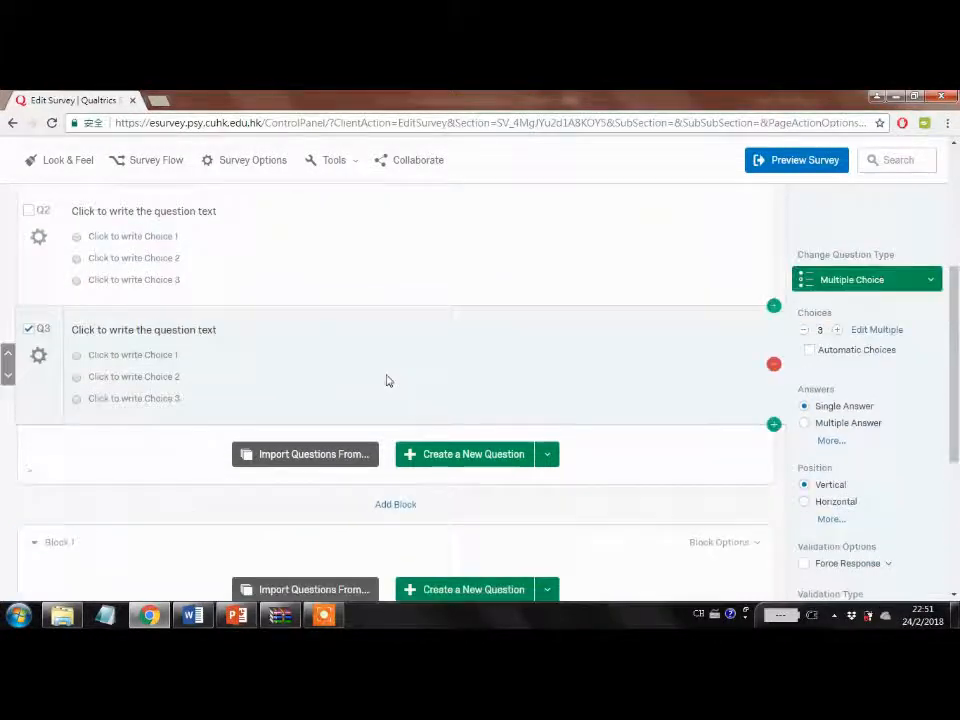
click(774, 364)
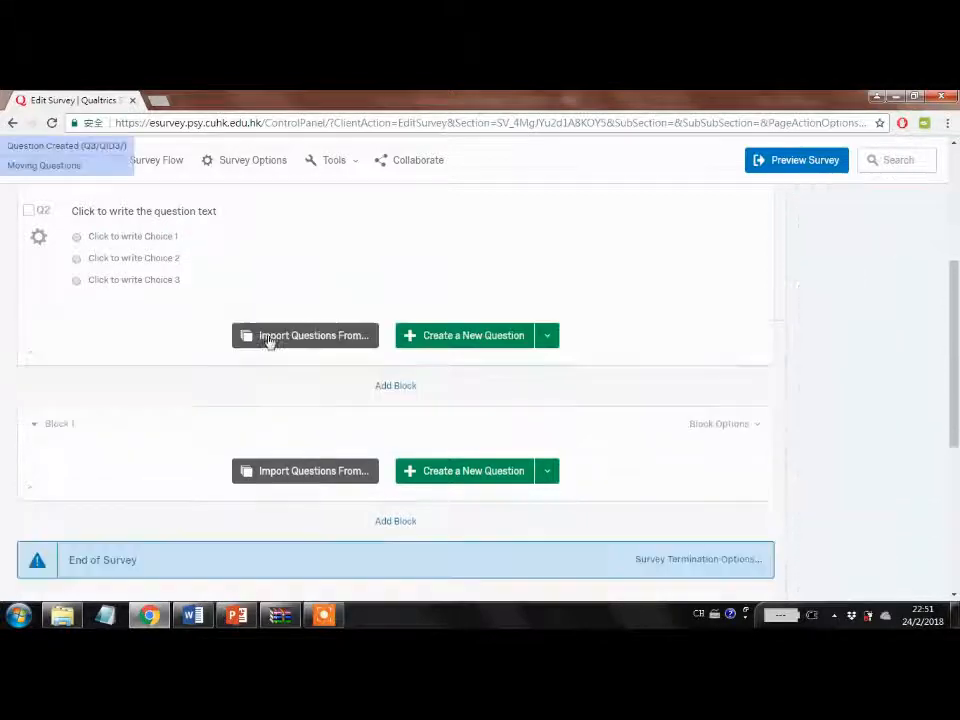
scroll(353, 402, up, 3)
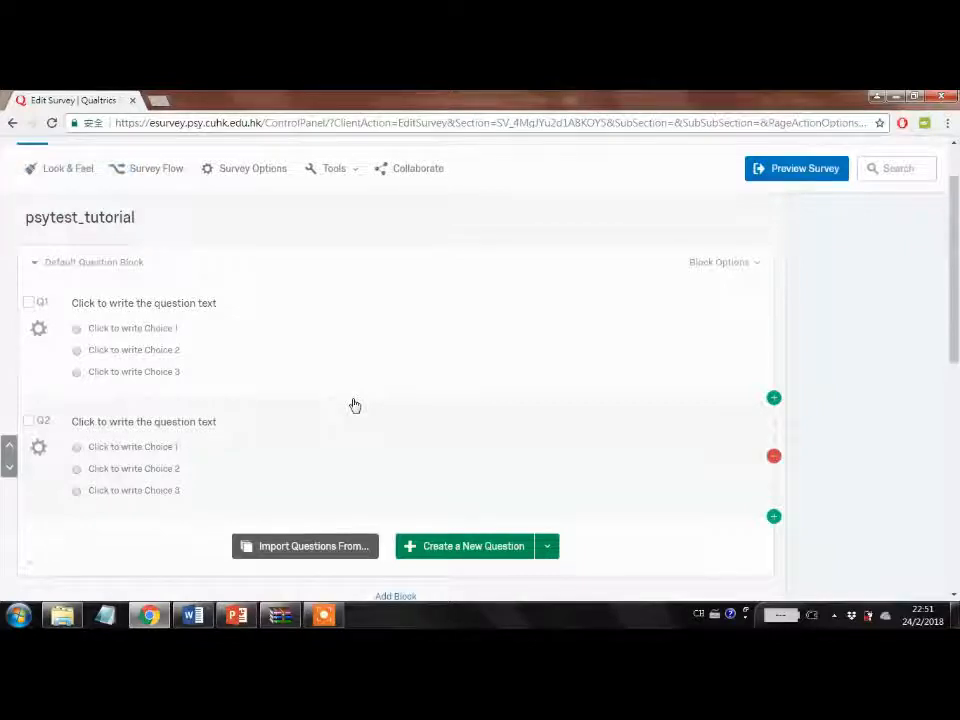
click(775, 457)
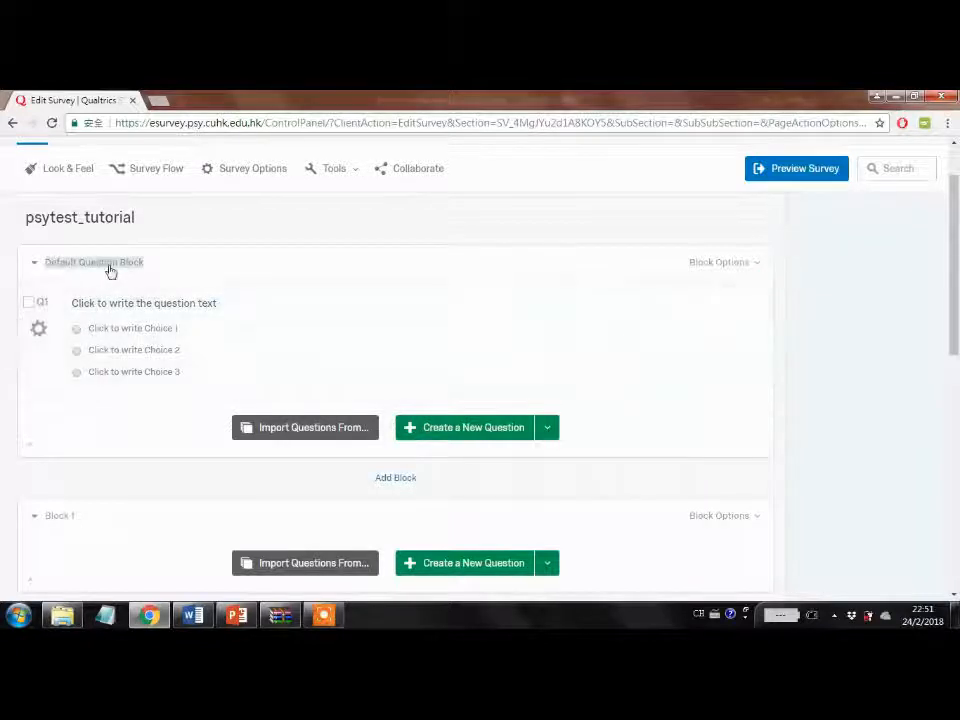
Step: Reduce Q1 to 1 answer choice and rename the default question block as Consent
click(577, 315)
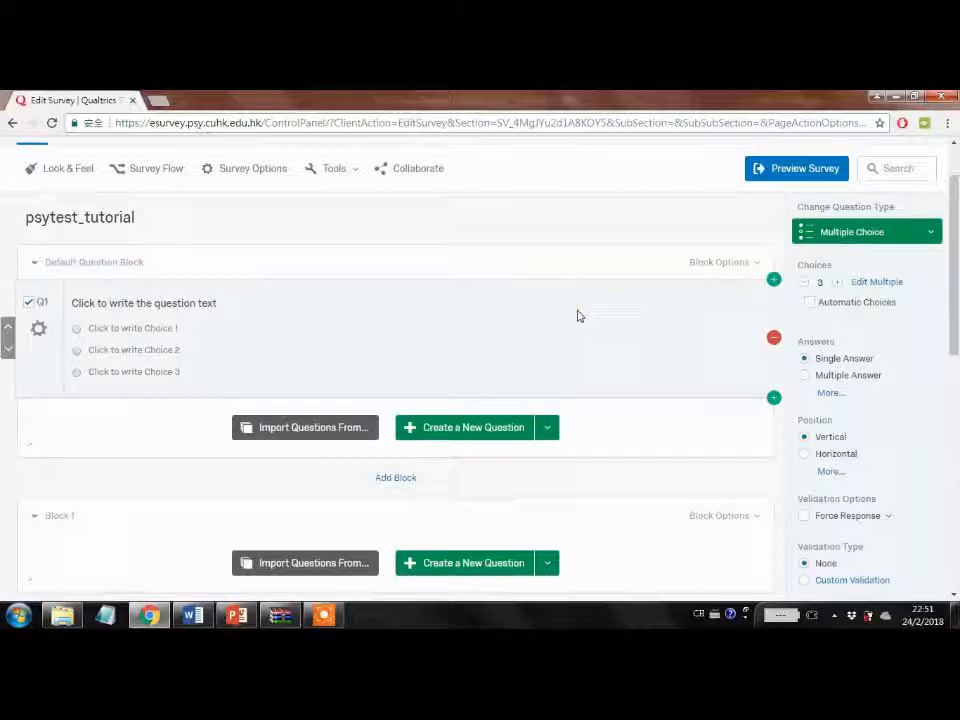
click(803, 283)
click(803, 283)
click(126, 262)
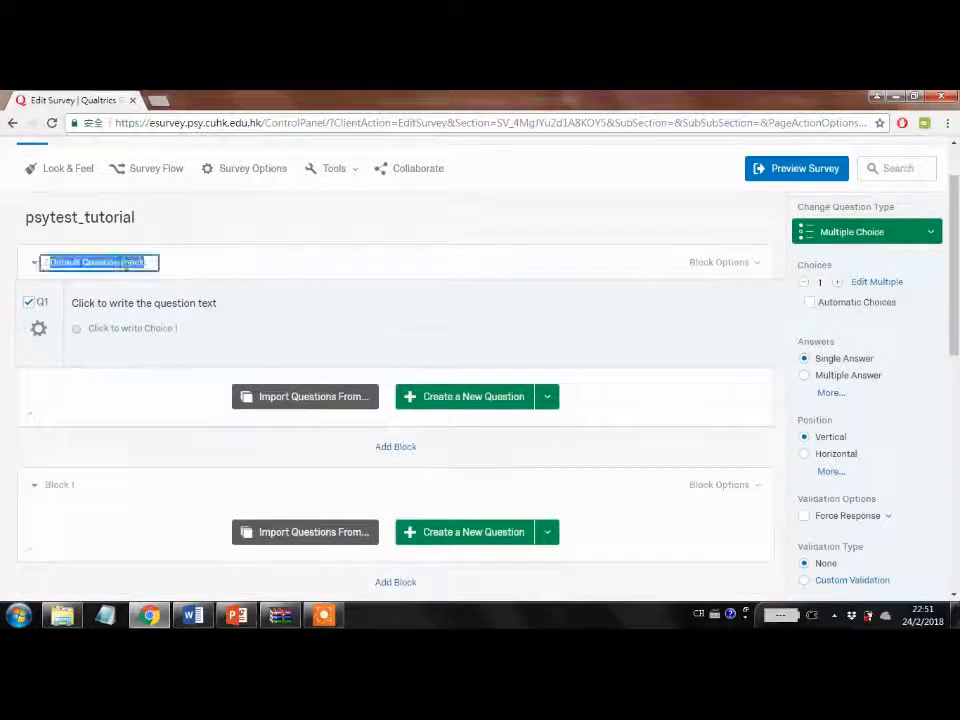
text(Consent)
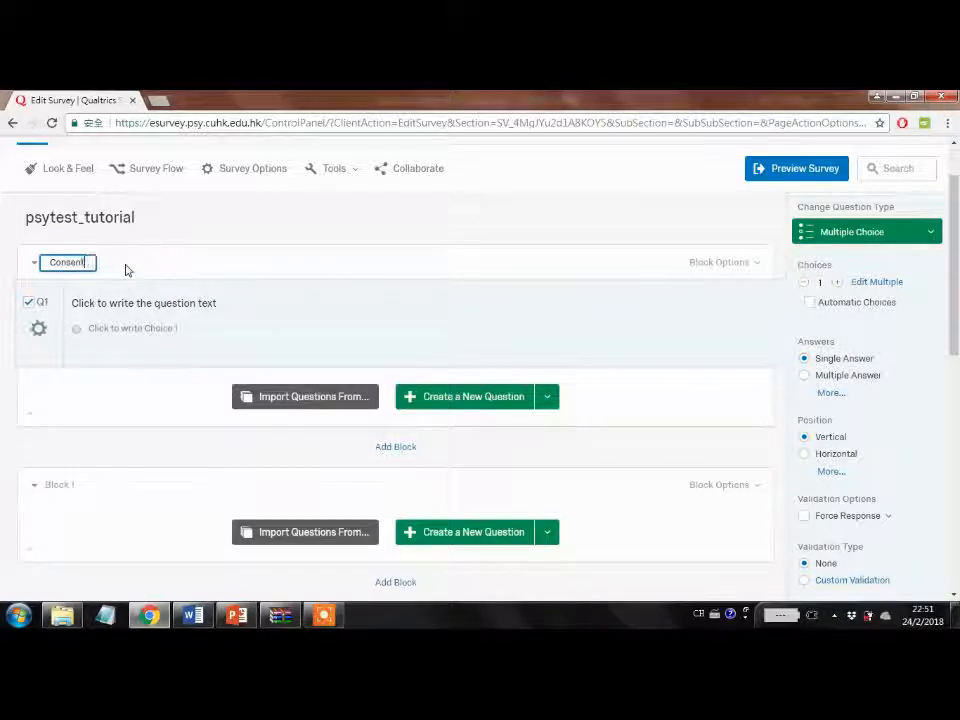
Step: Copy the Consent form heading and its X lines from the Word document and paste them as Q1's question text
click(167, 304)
click(316, 308)
click(193, 615)
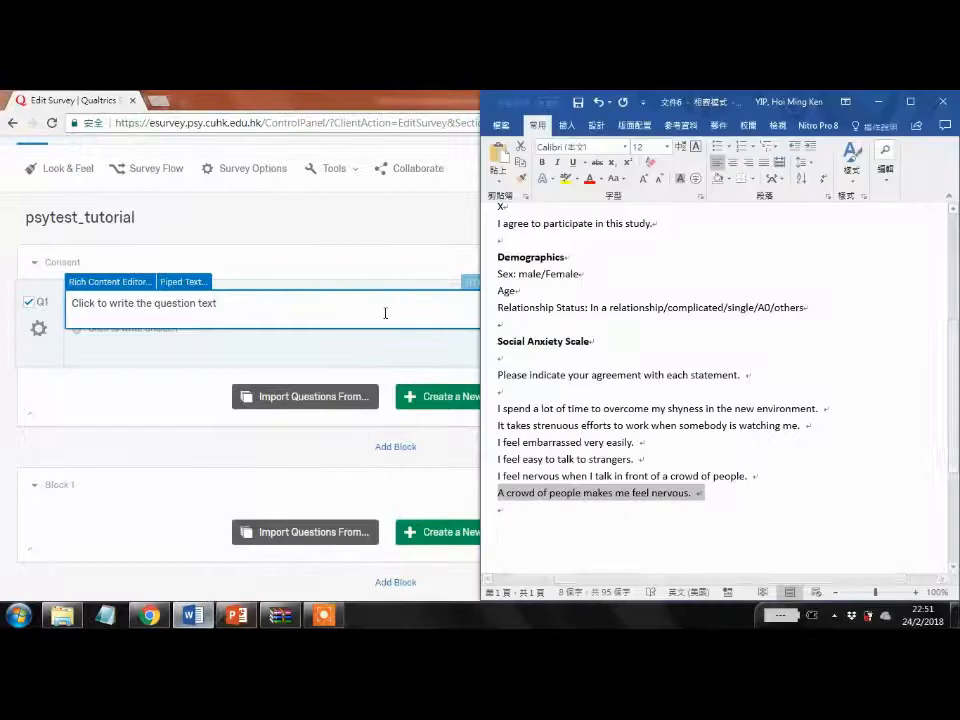
scroll(634, 280, up, 5)
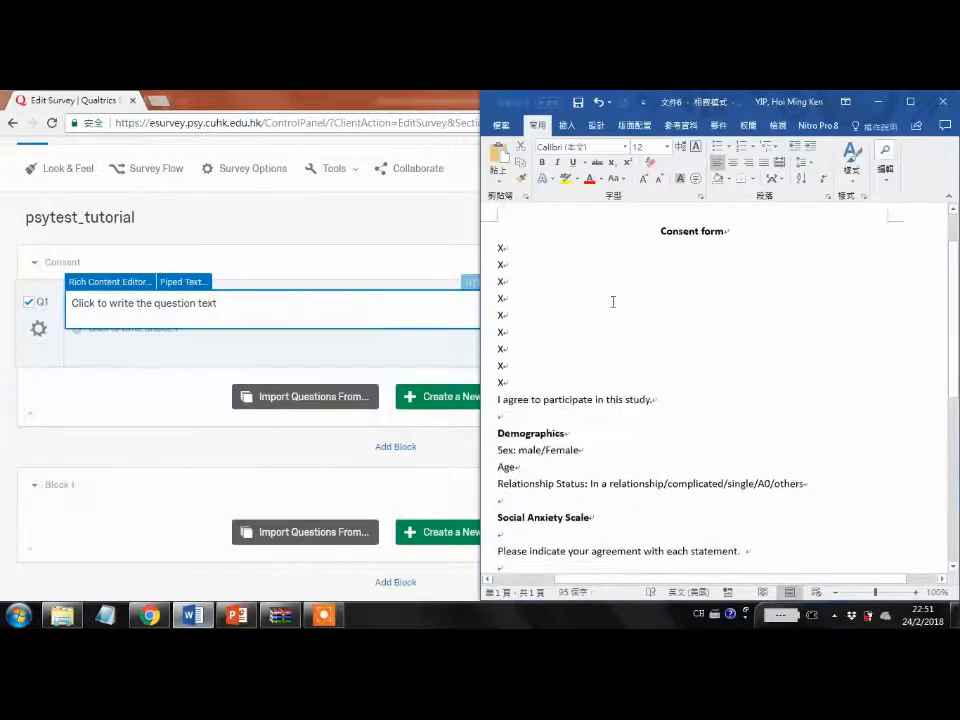
drag(552, 442, 449, 270)
key(ctrl+c)
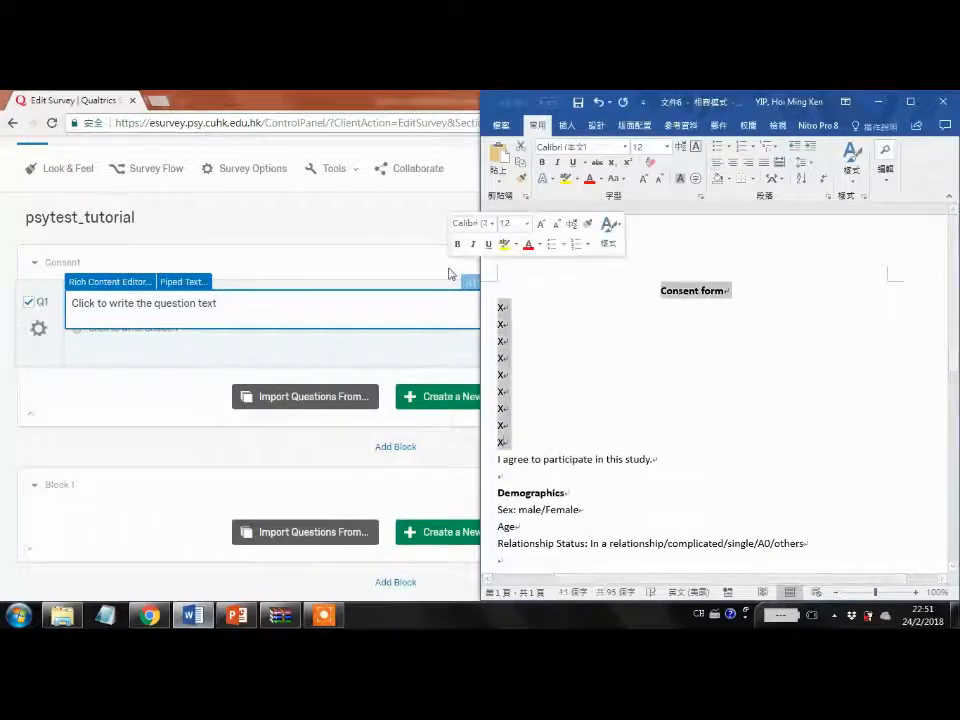
click(239, 304)
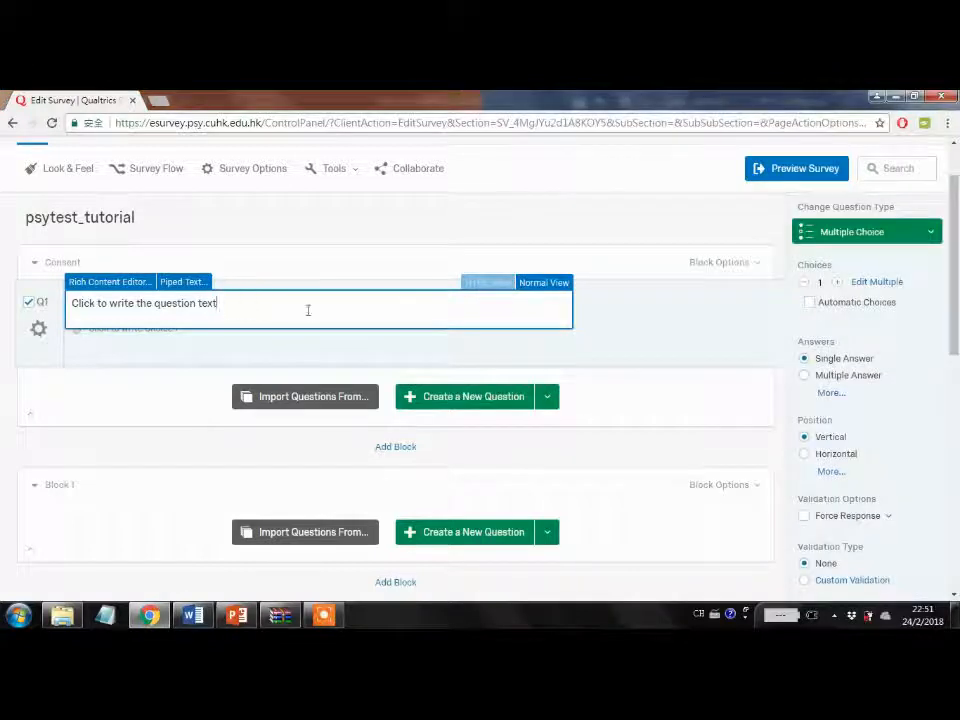
key(ctrl+v)
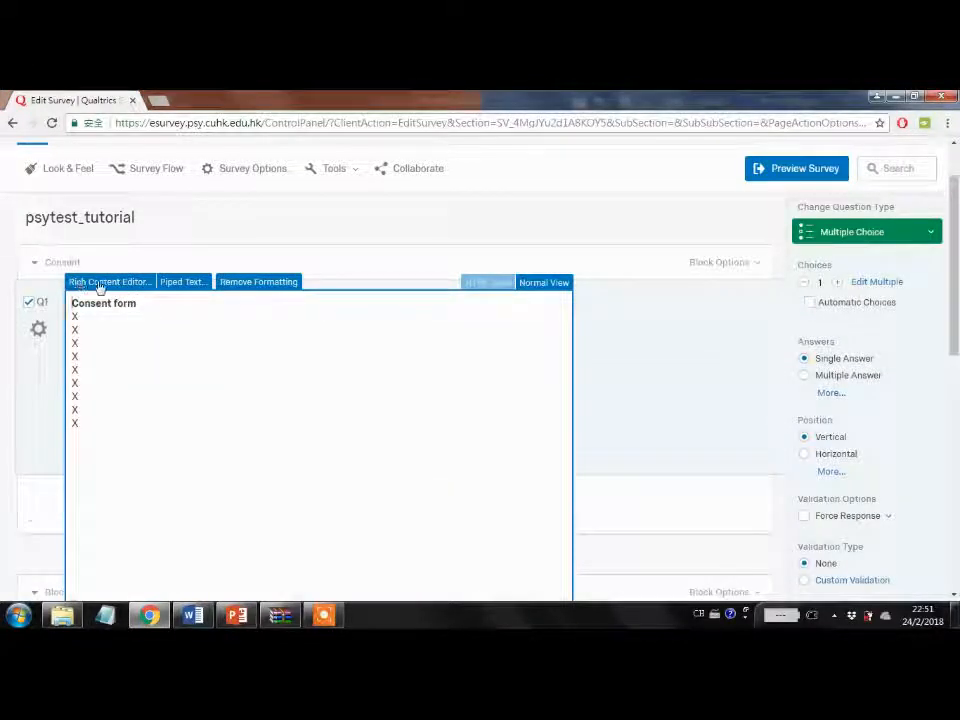
Step: Centre the Consent form heading of Q1 in the Rich Content Editor
click(100, 284)
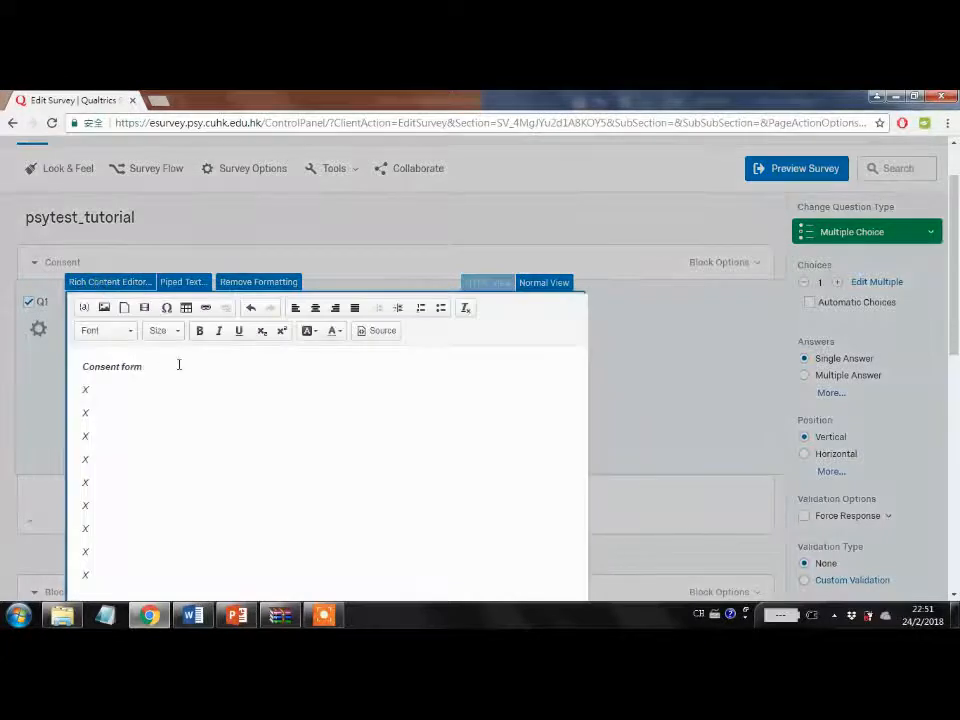
triple_click(179, 365)
click(315, 307)
click(386, 379)
scroll(386, 379, down, 3)
scroll(386, 379, up, 2)
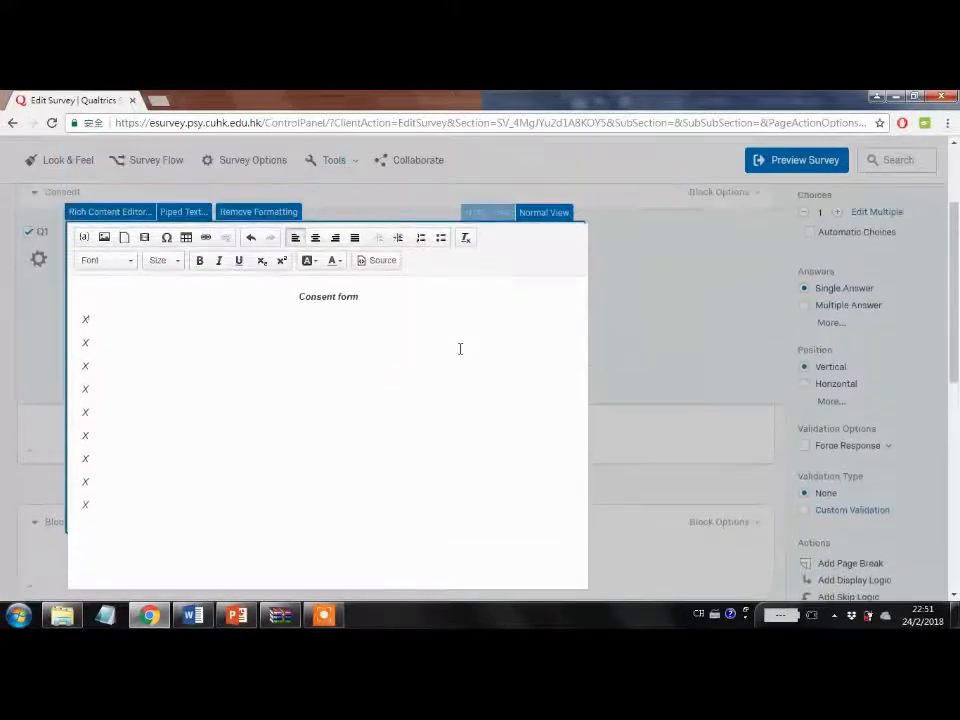
click(614, 320)
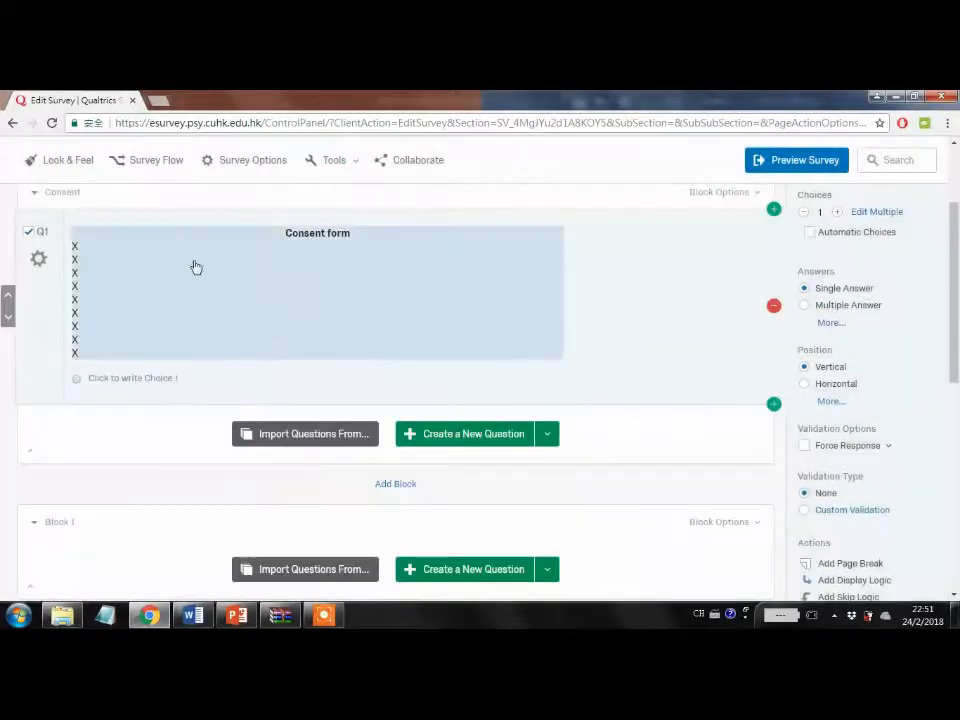
Step: Set the text of Q1's only answer choice to "I agree to participate"
click(148, 377)
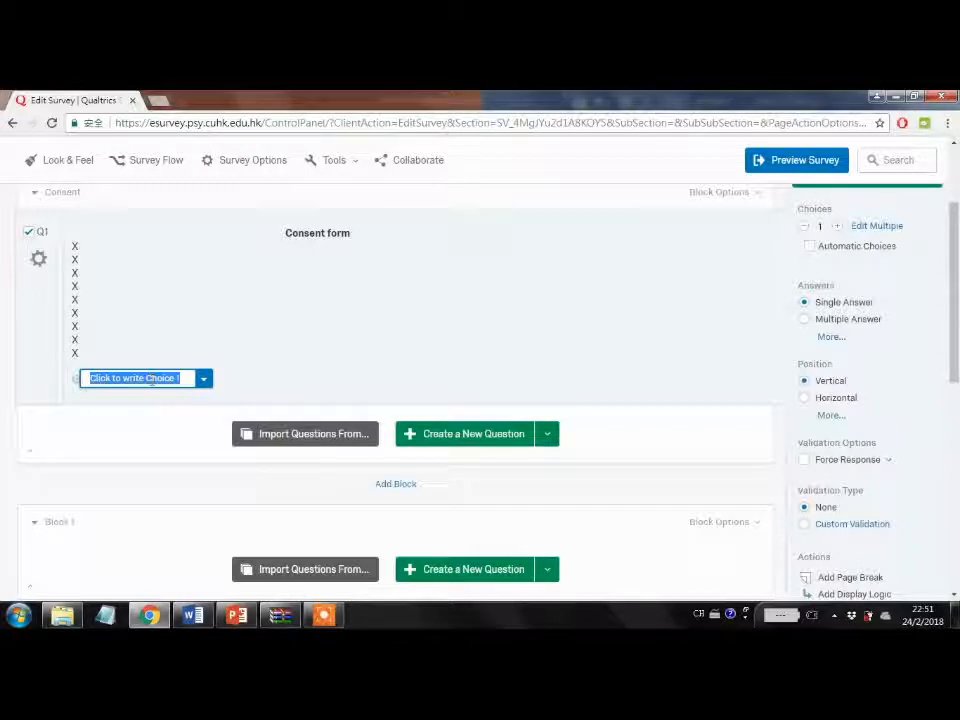
text(I agree to )
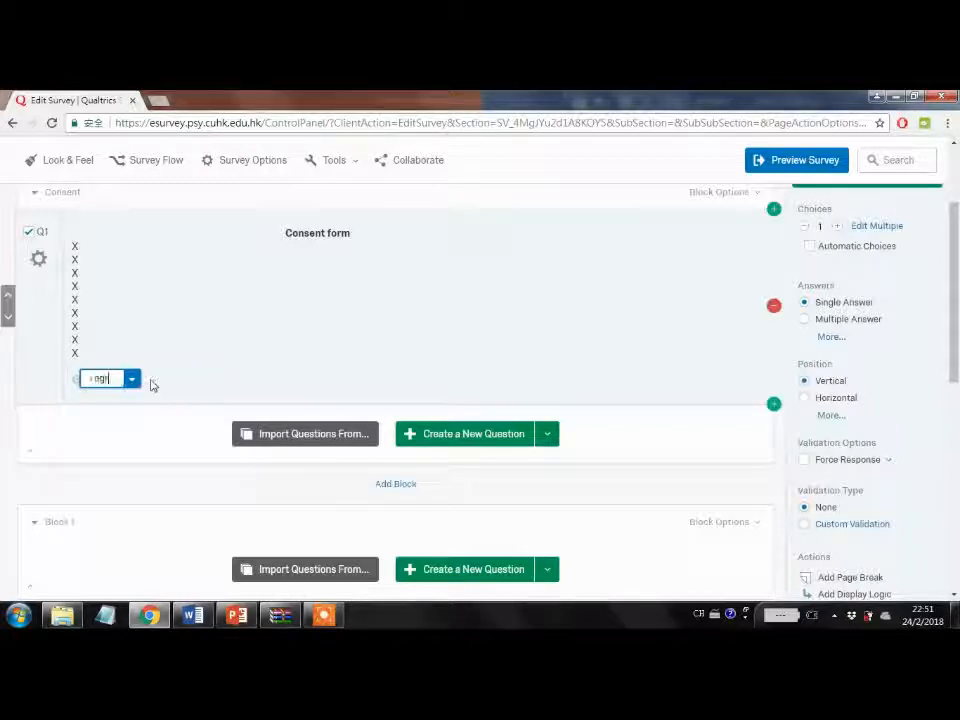
text(participate)
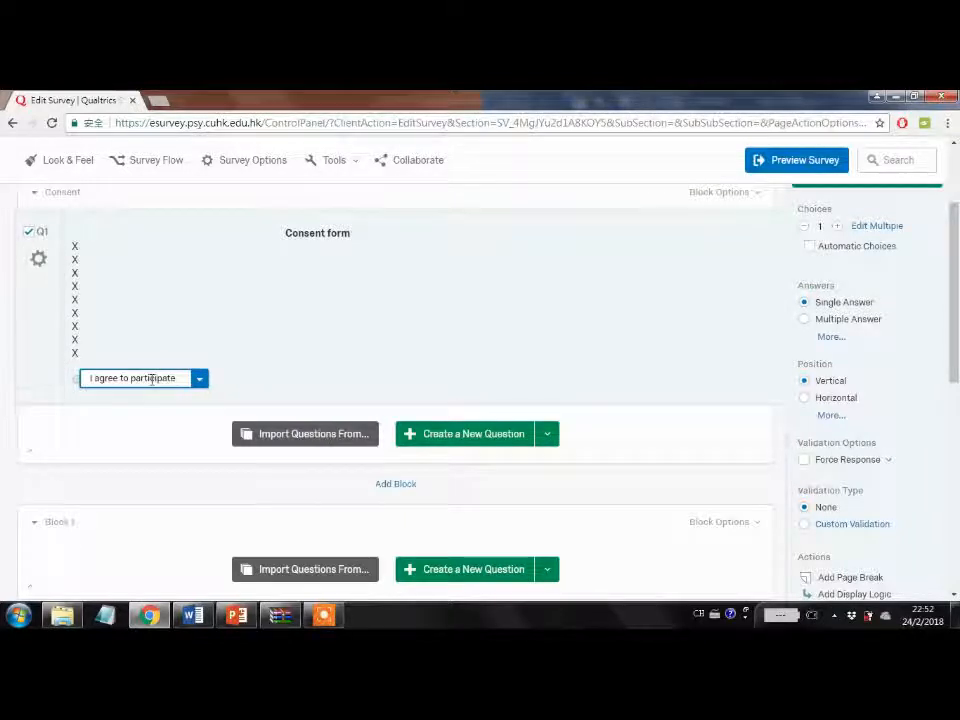
click(270, 384)
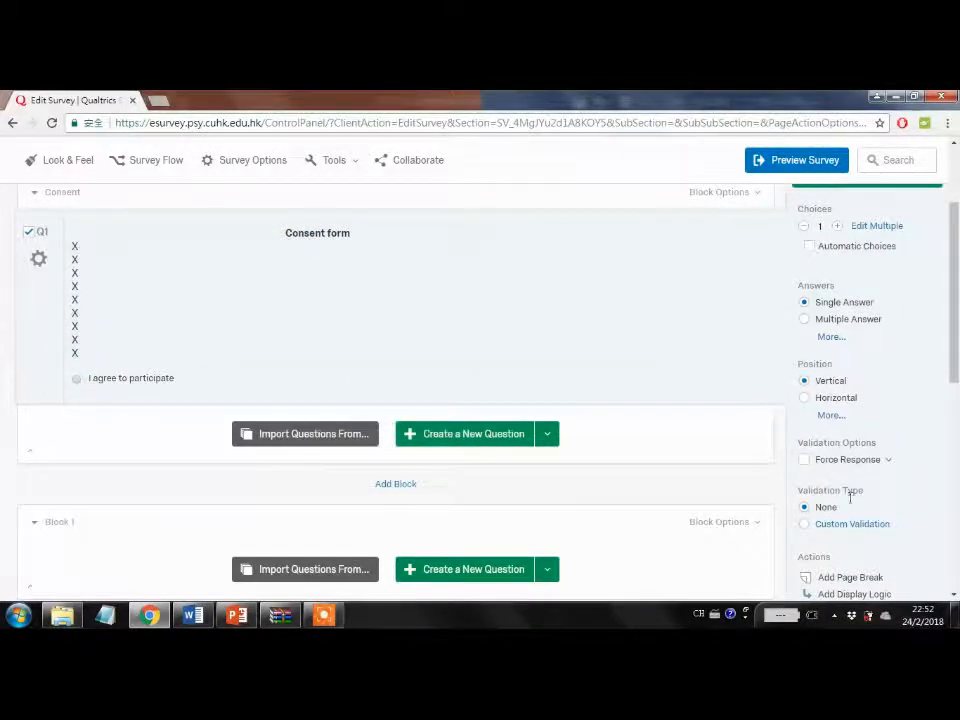
Step: Make answering Q1 mandatory by turning on Force Response in its validation options
scroll(858, 505, down, 2)
scroll(859, 514, up, 2)
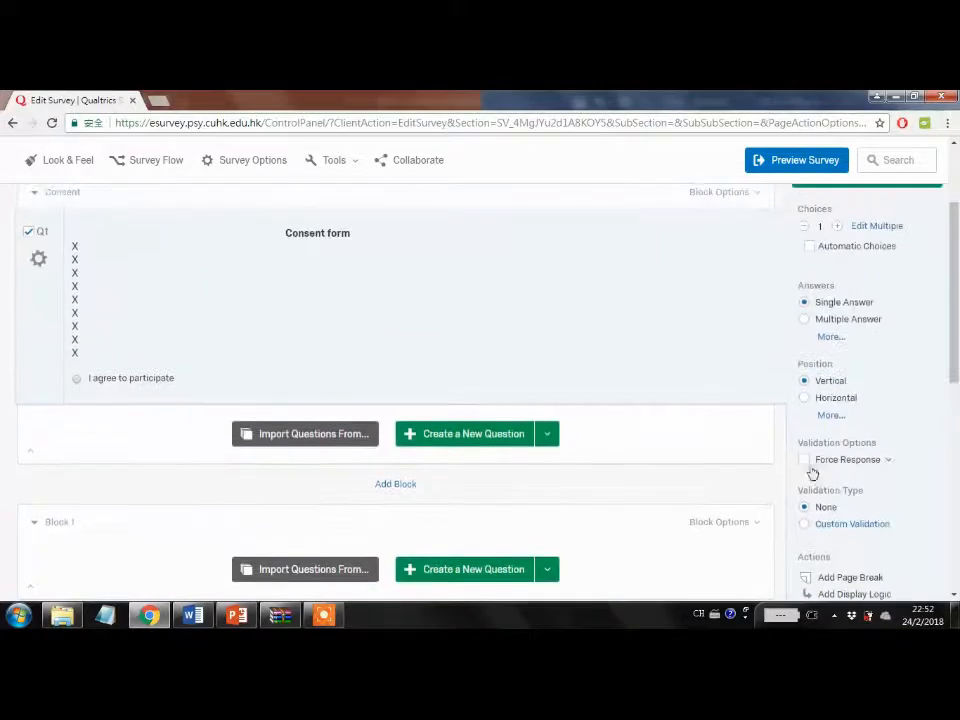
click(804, 460)
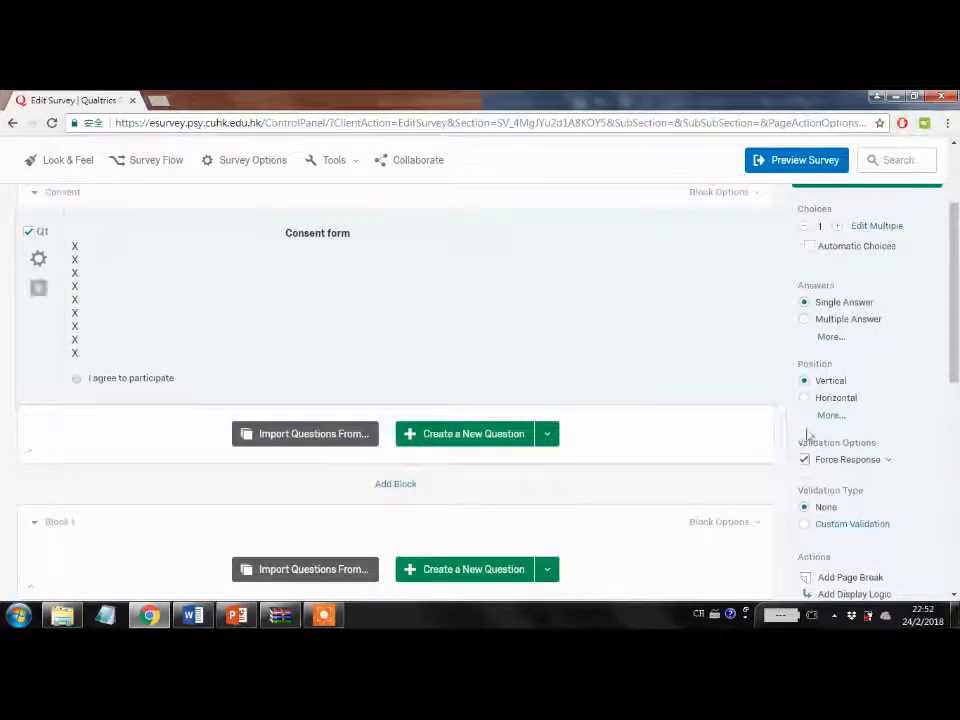
scroll(672, 415, up, 1)
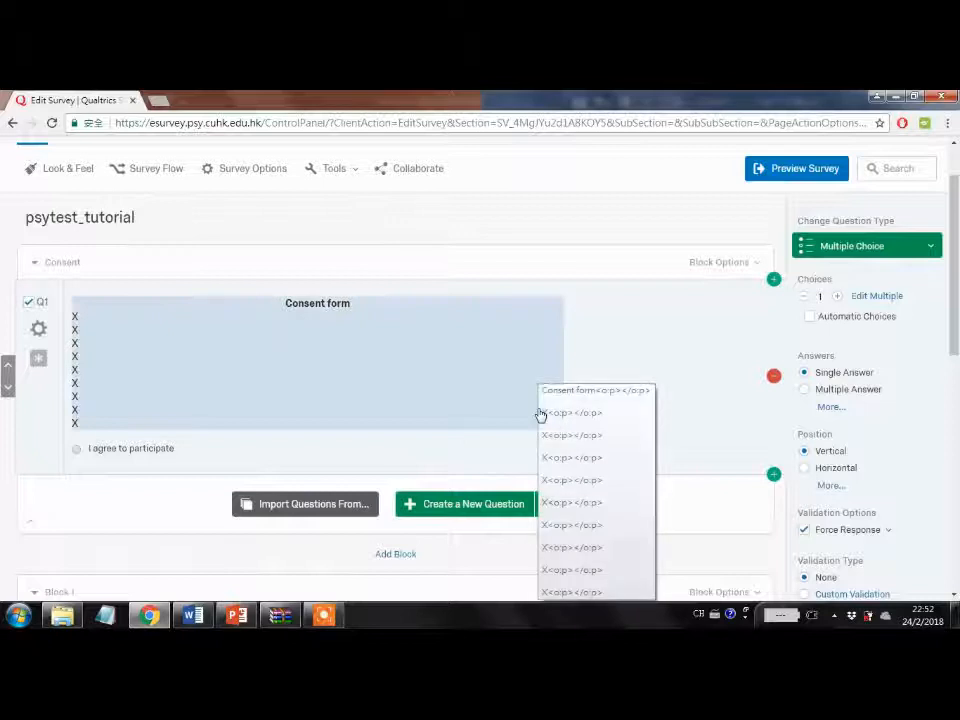
Step: Rename the Block 1 question block below Consent as Demographic
scroll(540, 414, down, 3)
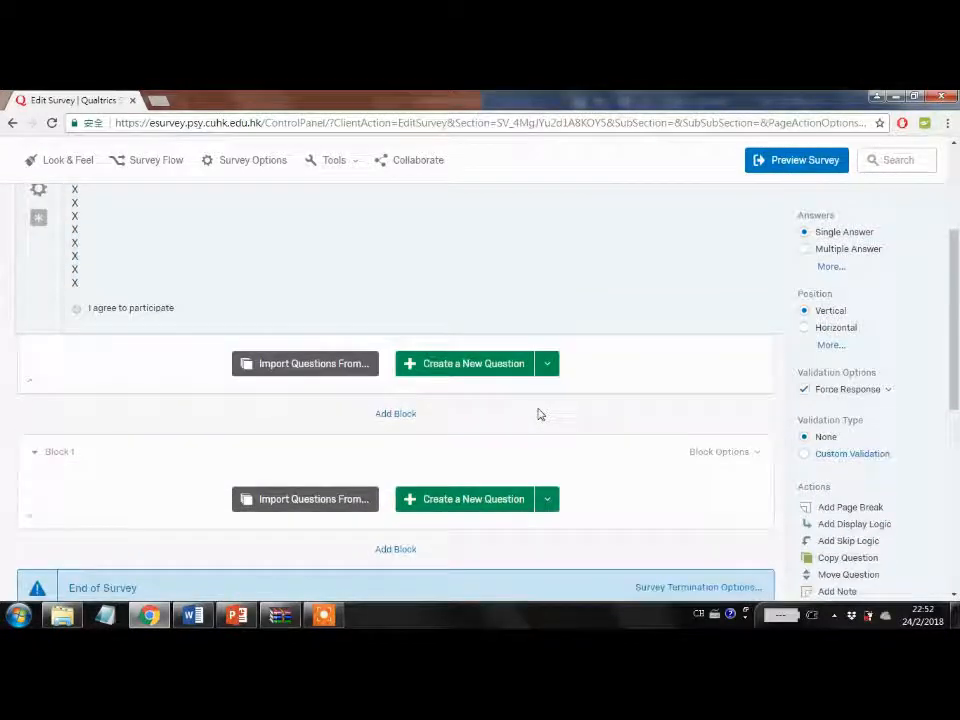
scroll(538, 414, up, 3)
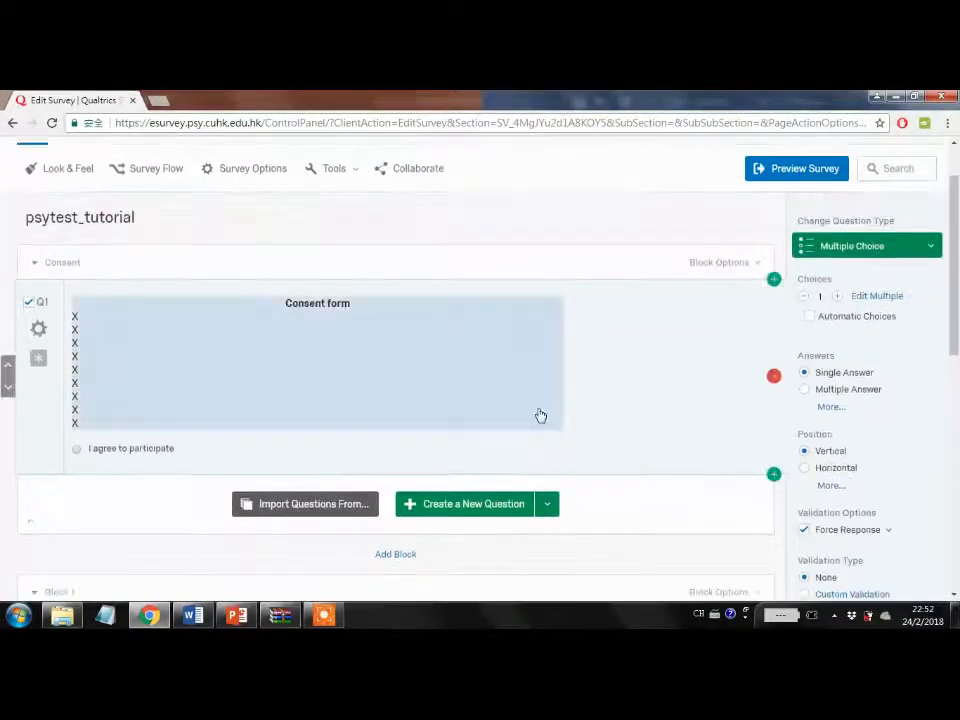
scroll(538, 414, down, 3)
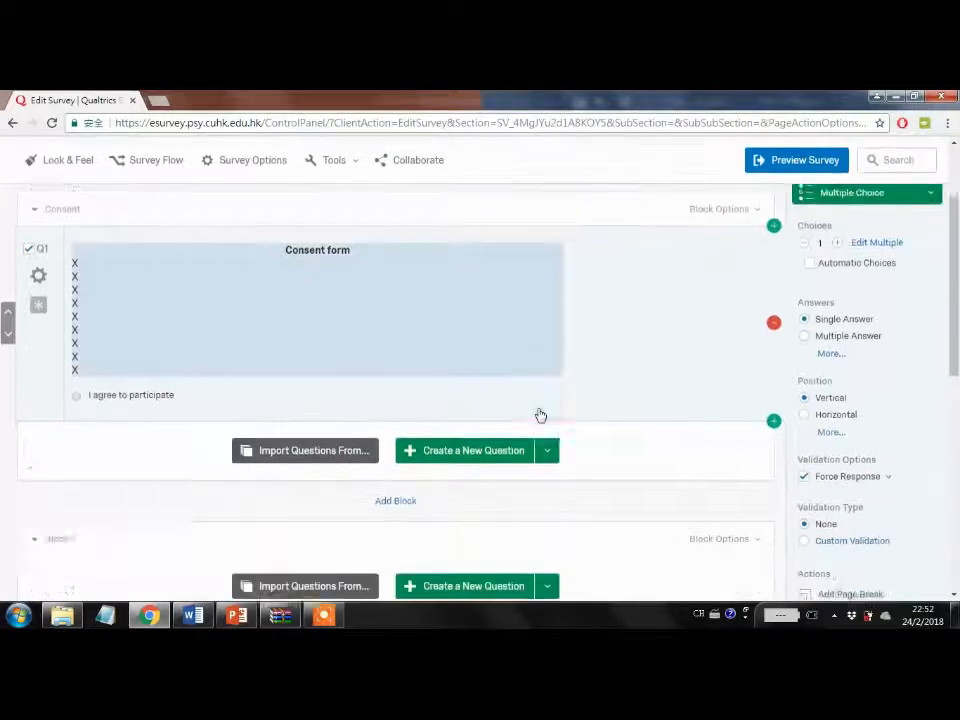
click(36, 452)
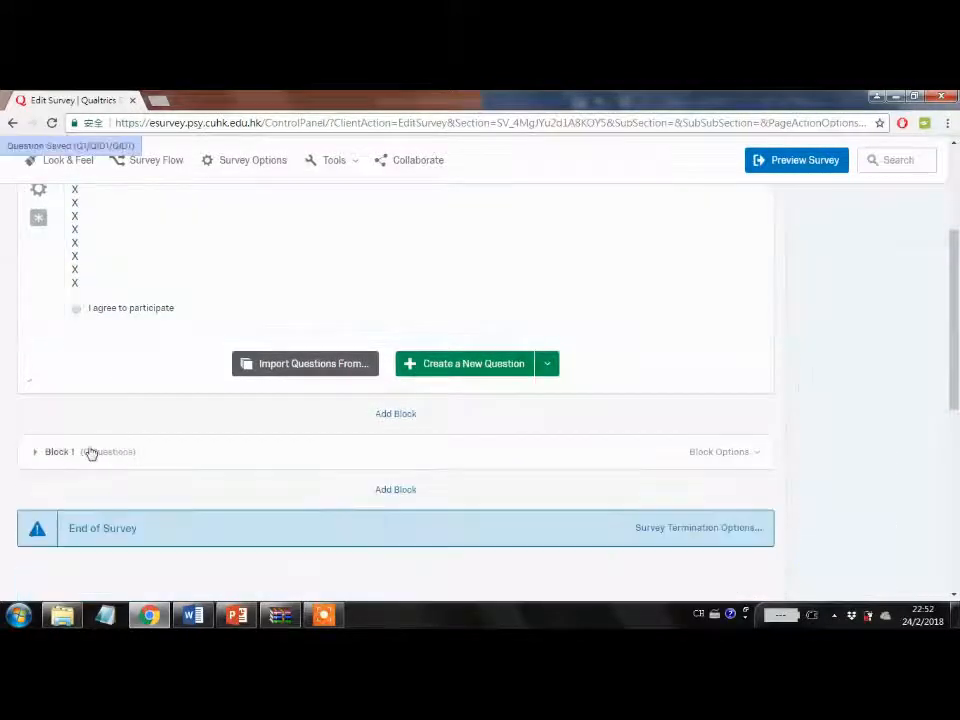
click(35, 451)
click(59, 381)
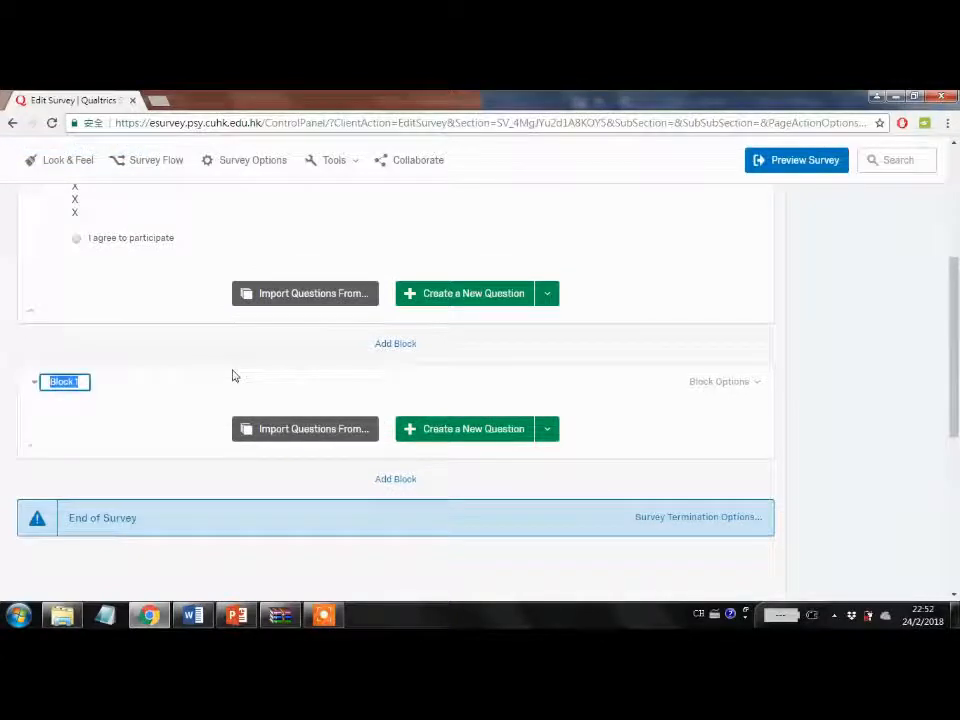
text(Demog)
text(ra)
text(phic)
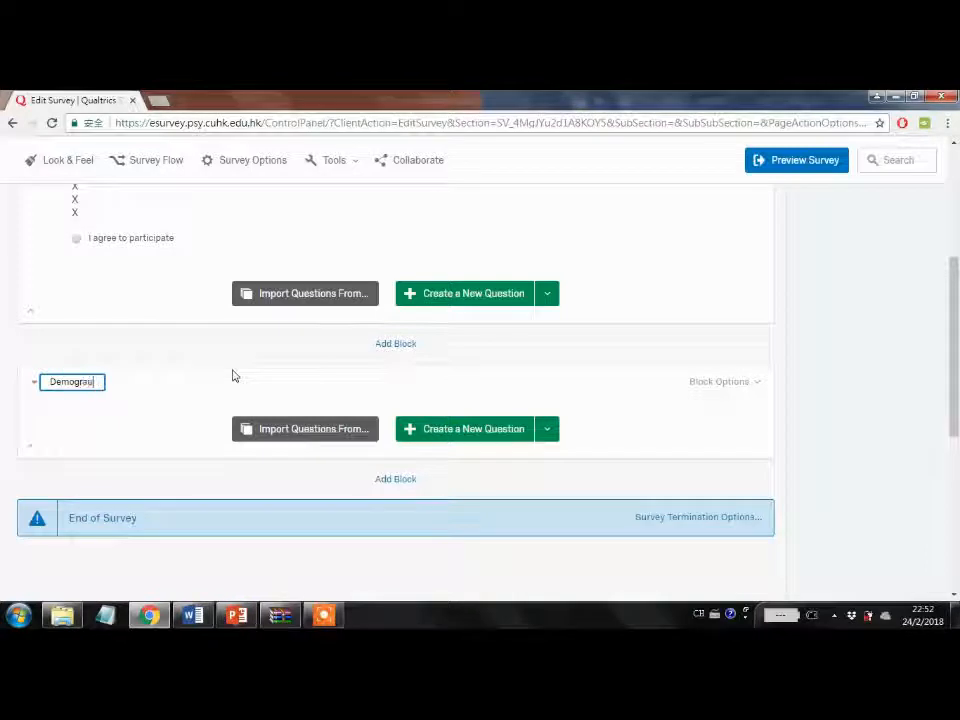
scroll(232, 376, down, 2)
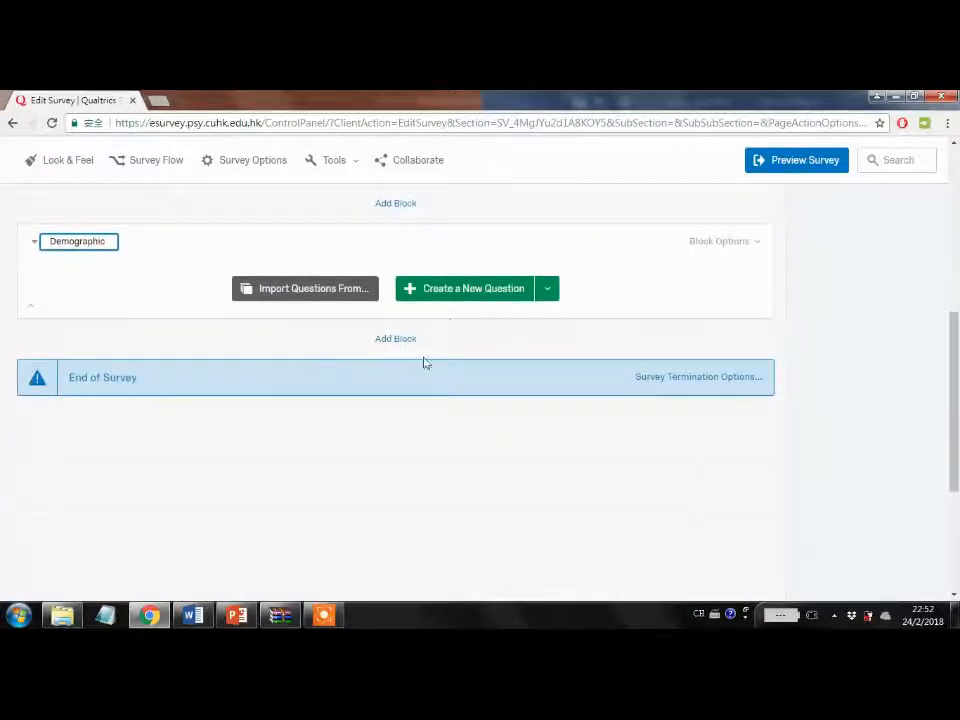
Step: Add three new multiple-choice questions to the Demographic block
click(463, 294)
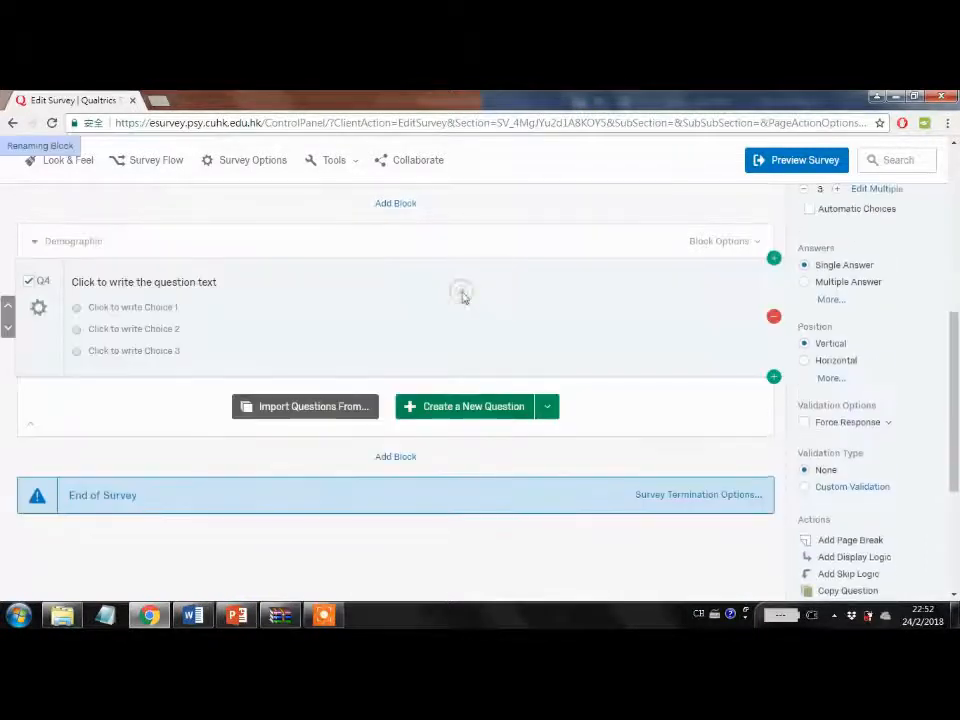
click(456, 408)
click(469, 523)
Step: Set the question text of Q4, the first question in the Demographic block, to "Sex"
scroll(285, 435, up, 2)
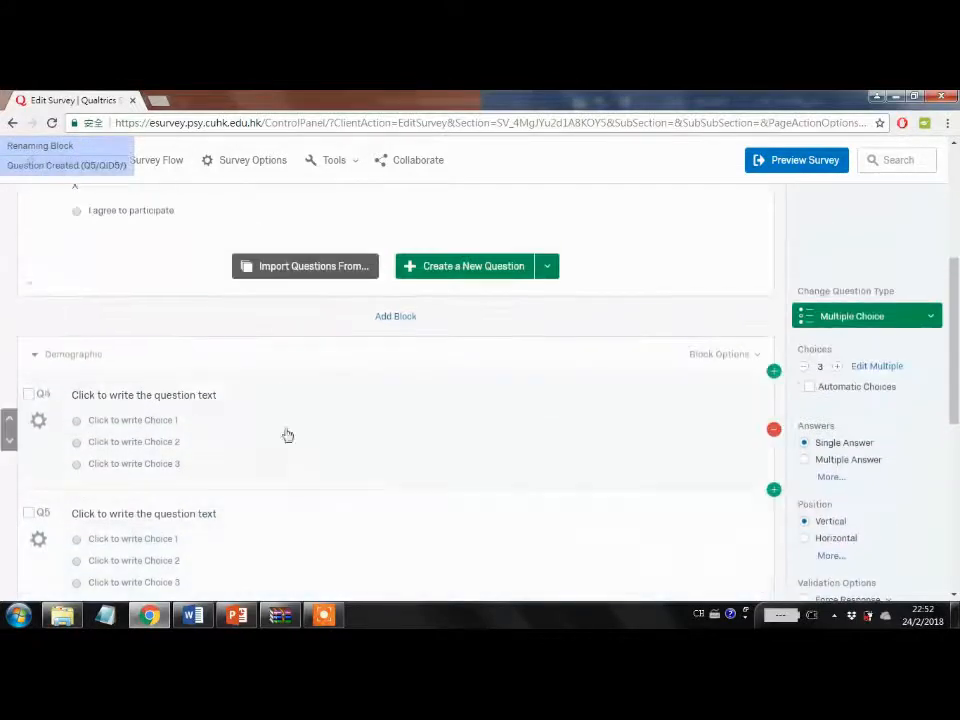
click(206, 395)
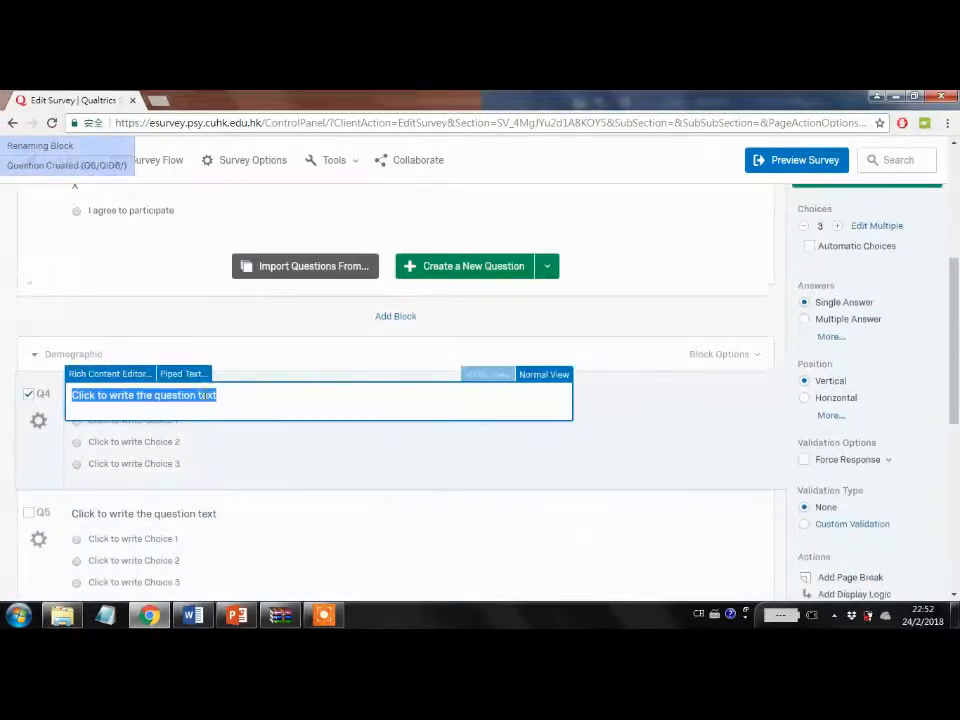
text(Sex)
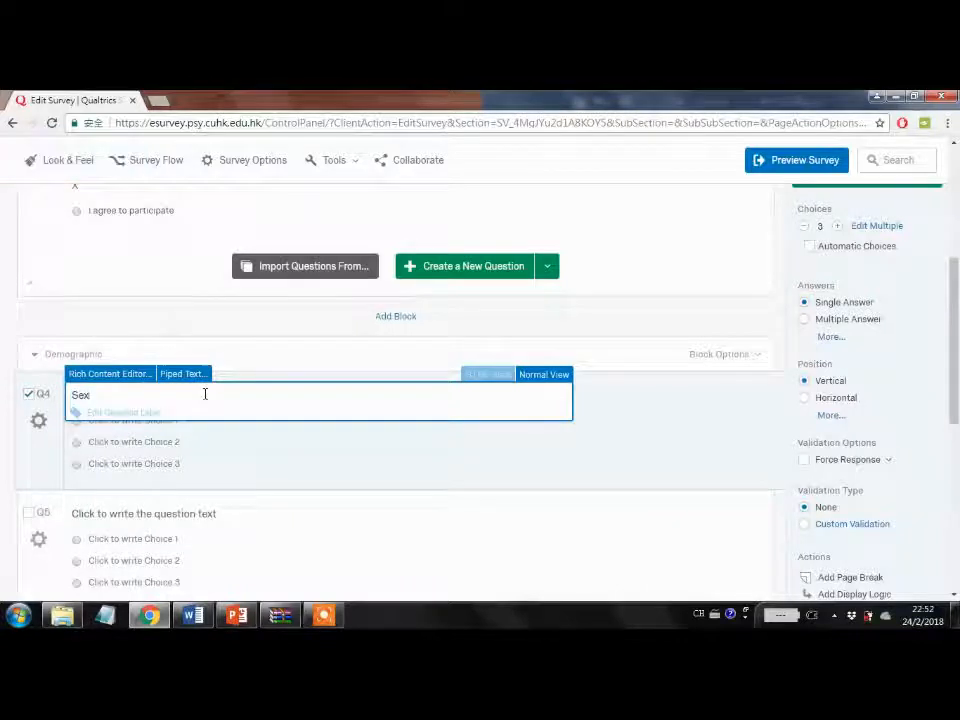
click(648, 460)
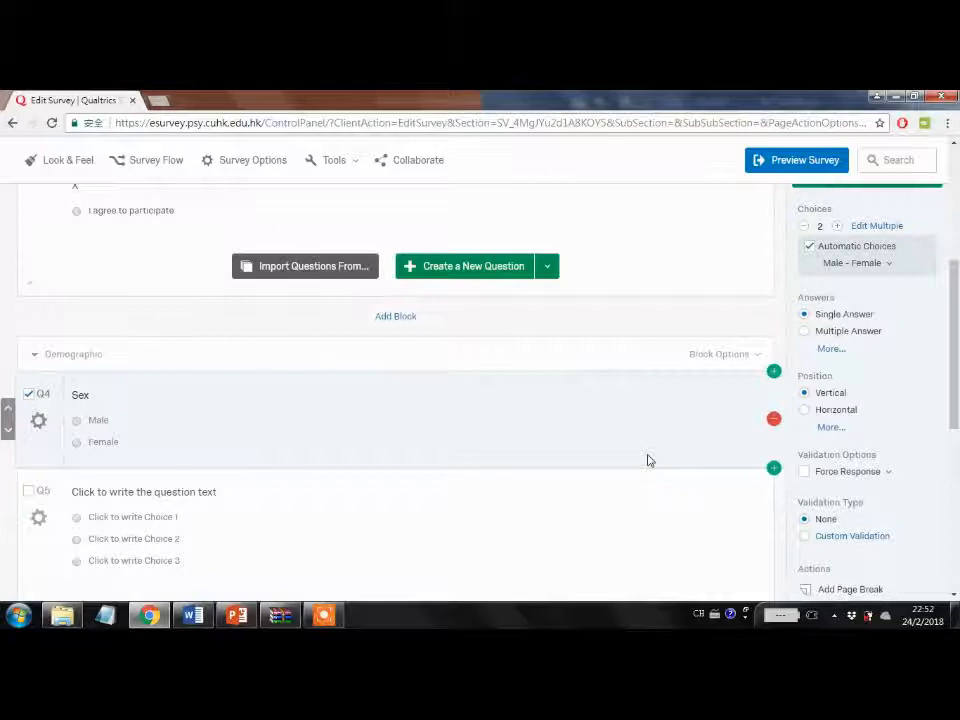
Step: Set Q5's question text to "Age" and change its question type to Text Entry
scroll(648, 460, up, 1)
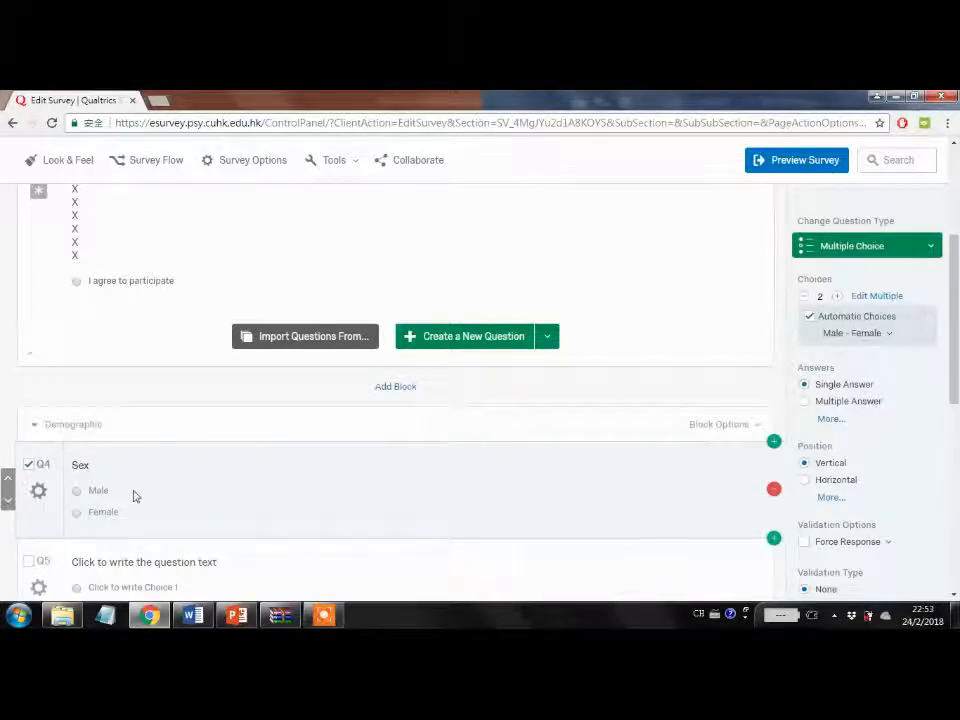
scroll(133, 497, down, 1)
scroll(178, 503, down, 2)
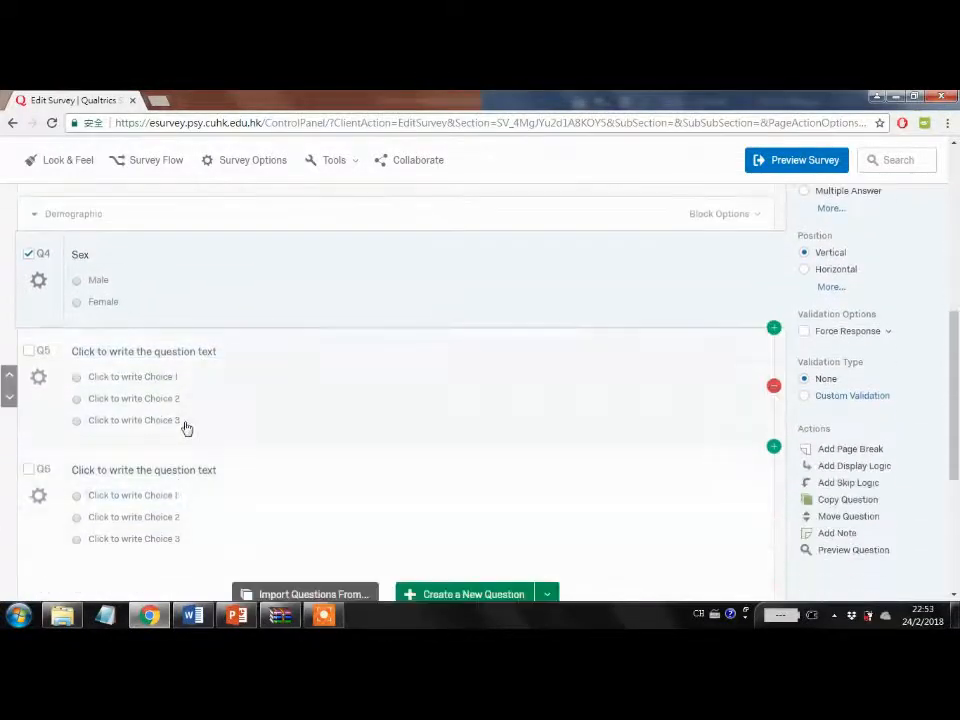
click(212, 353)
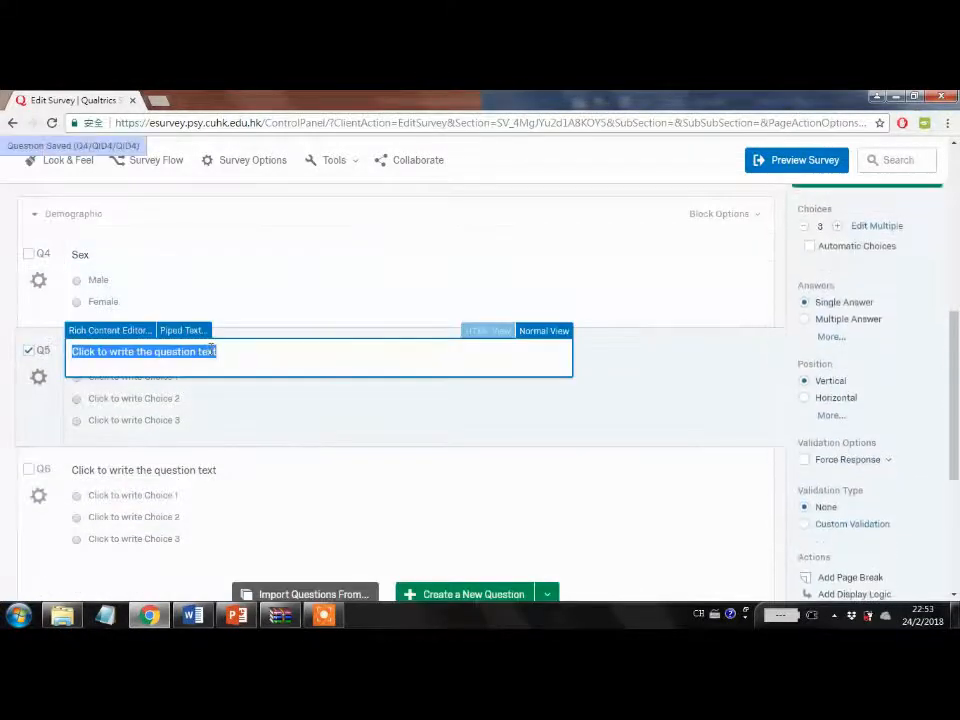
text(Age)
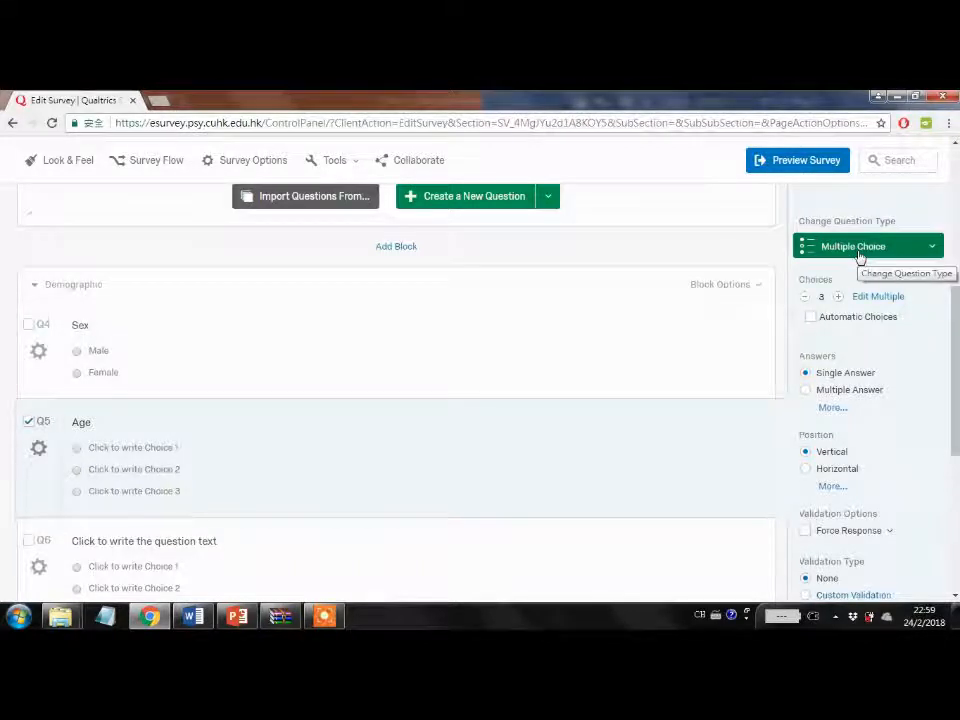
click(888, 248)
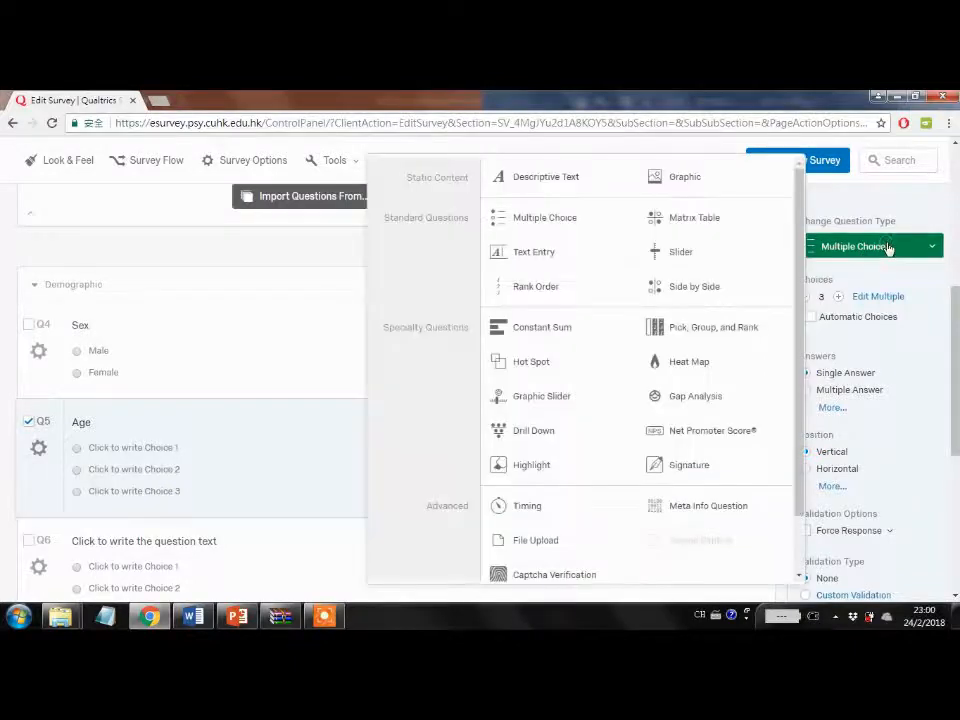
click(552, 253)
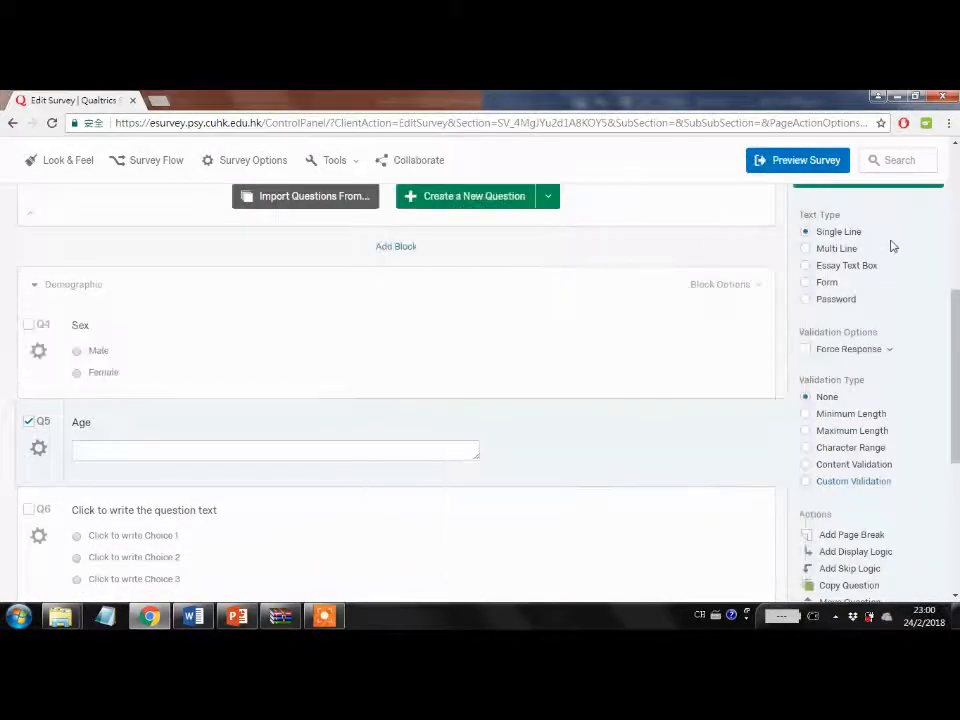
click(305, 452)
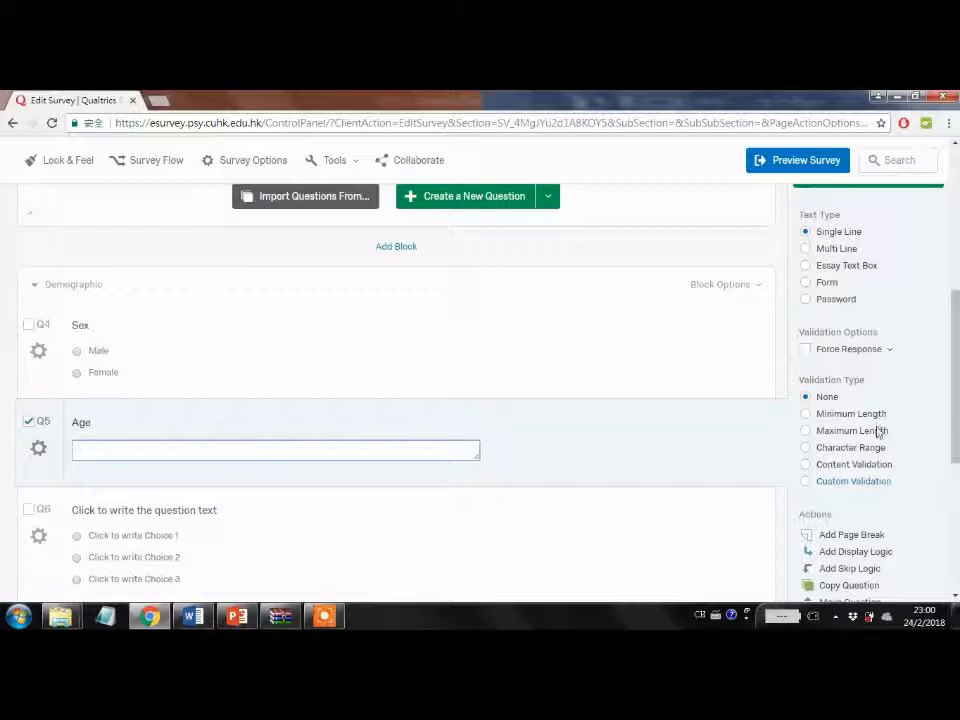
Step: Restrict Q5's answer to numbers using Content Validation with the Number content type
click(835, 466)
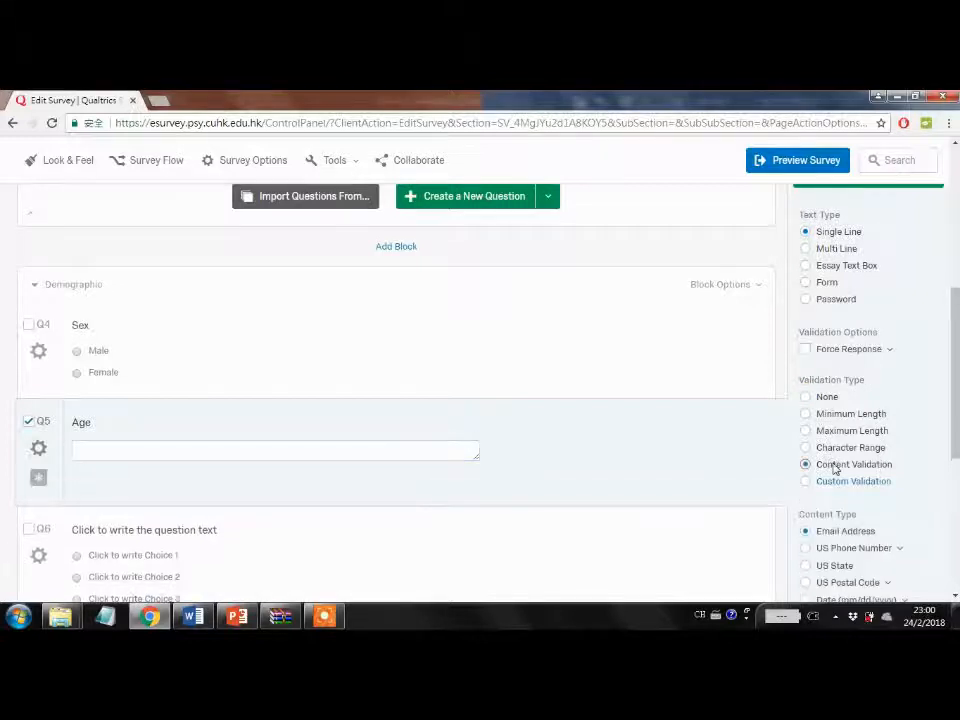
scroll(835, 468, down, 3)
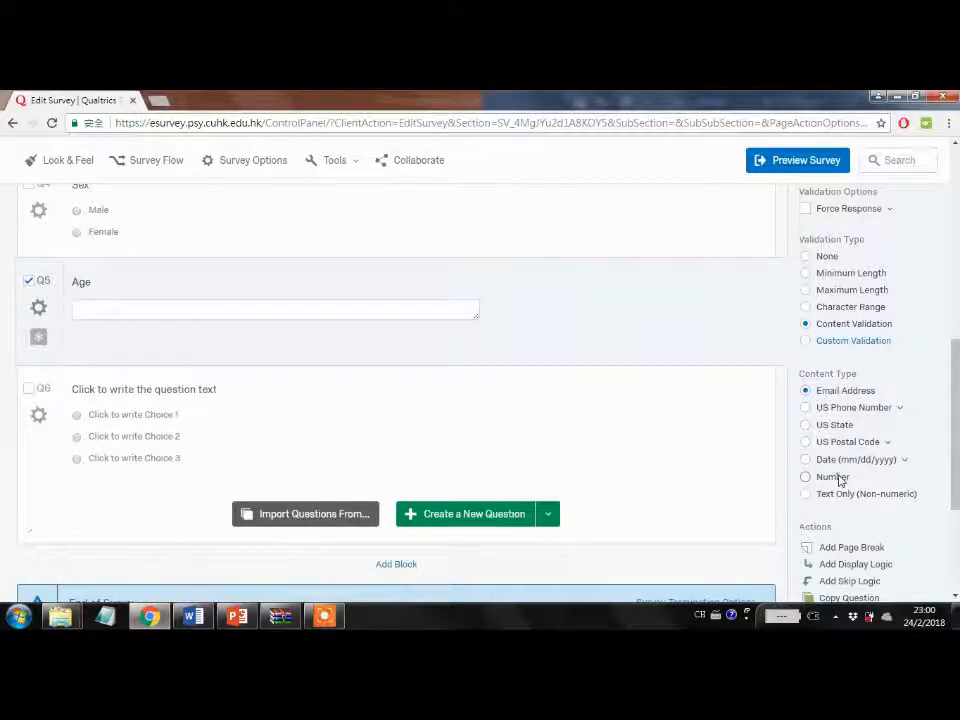
click(839, 479)
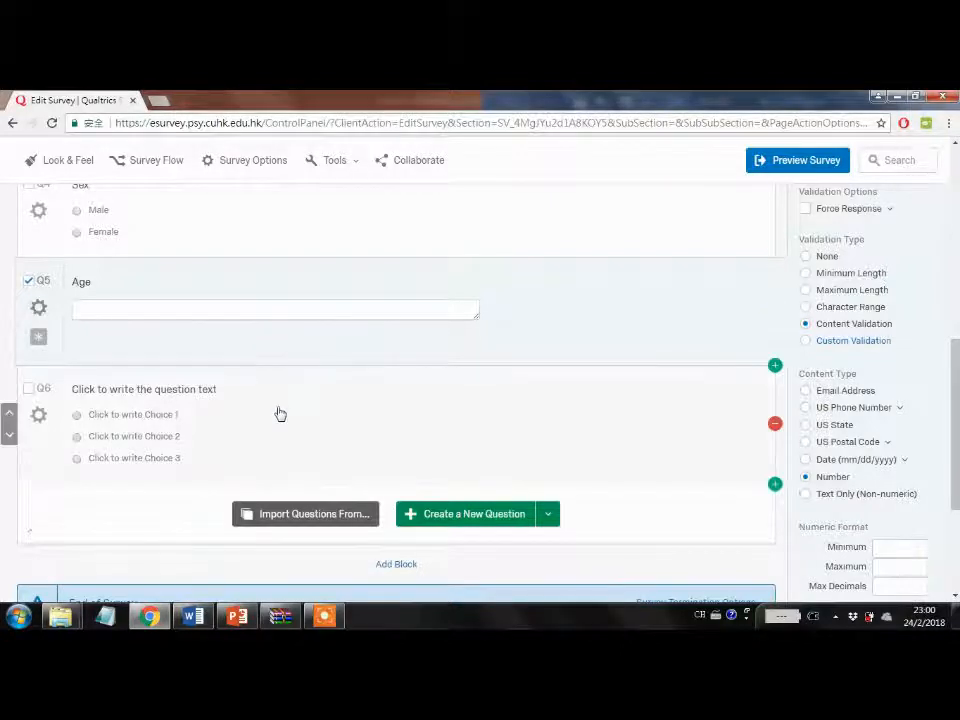
Step: Set Q6's question text to "Relationship status" and increase its answer choices to 5
scroll(212, 398, down, 2)
scroll(211, 398, up, 1)
scroll(211, 398, up, 1)
click(212, 396)
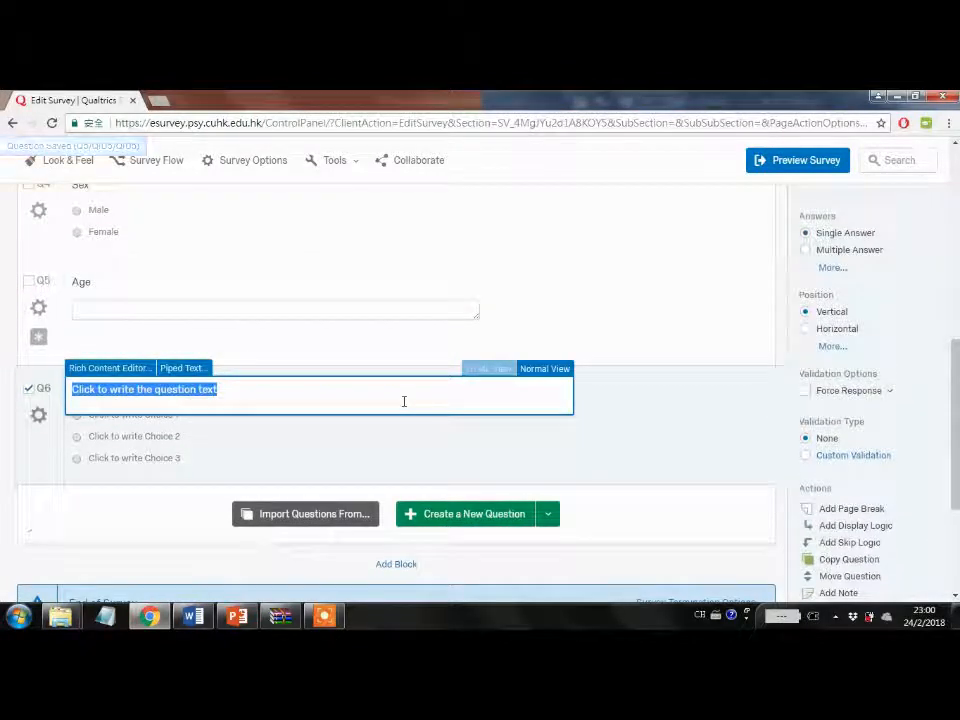
text(RElation)
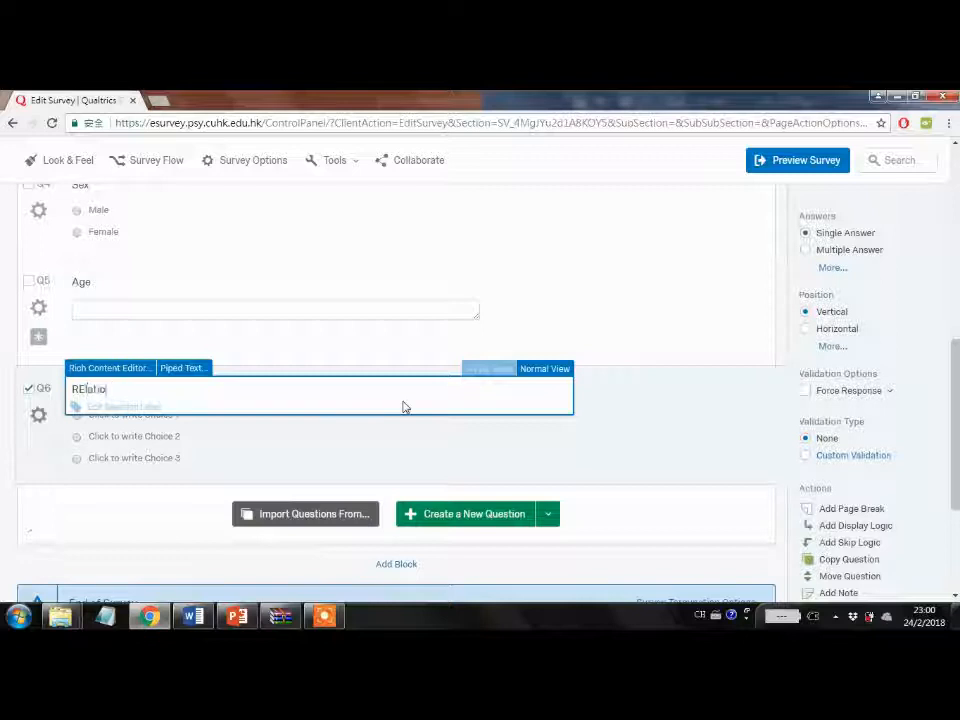
key(BackSpace)
text(lationship status)
click(435, 451)
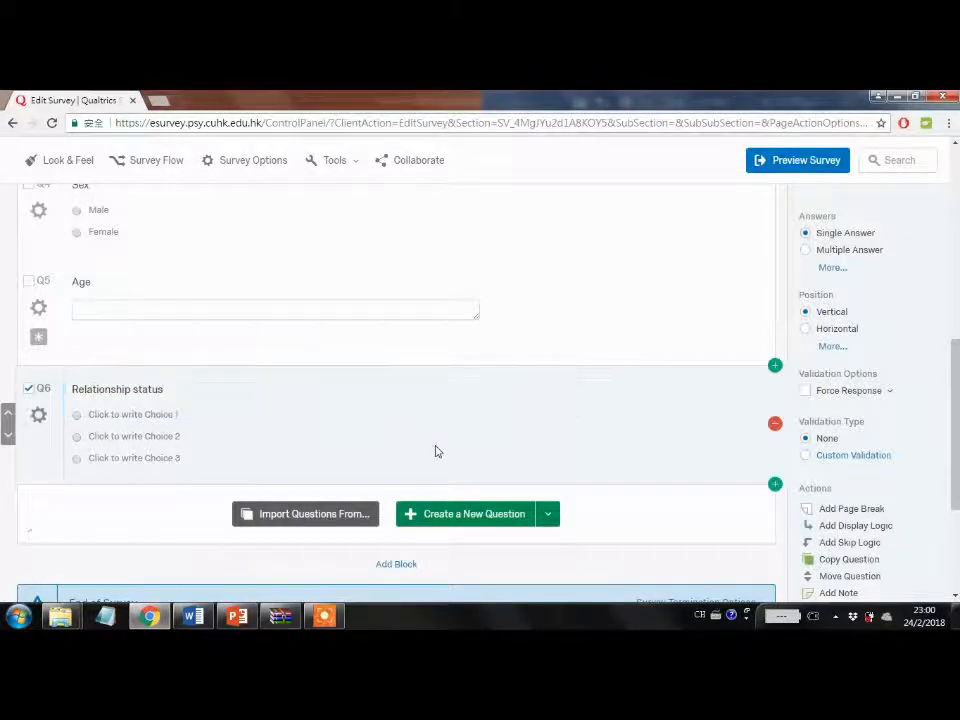
scroll(846, 381, up, 1)
click(838, 227)
click(838, 227)
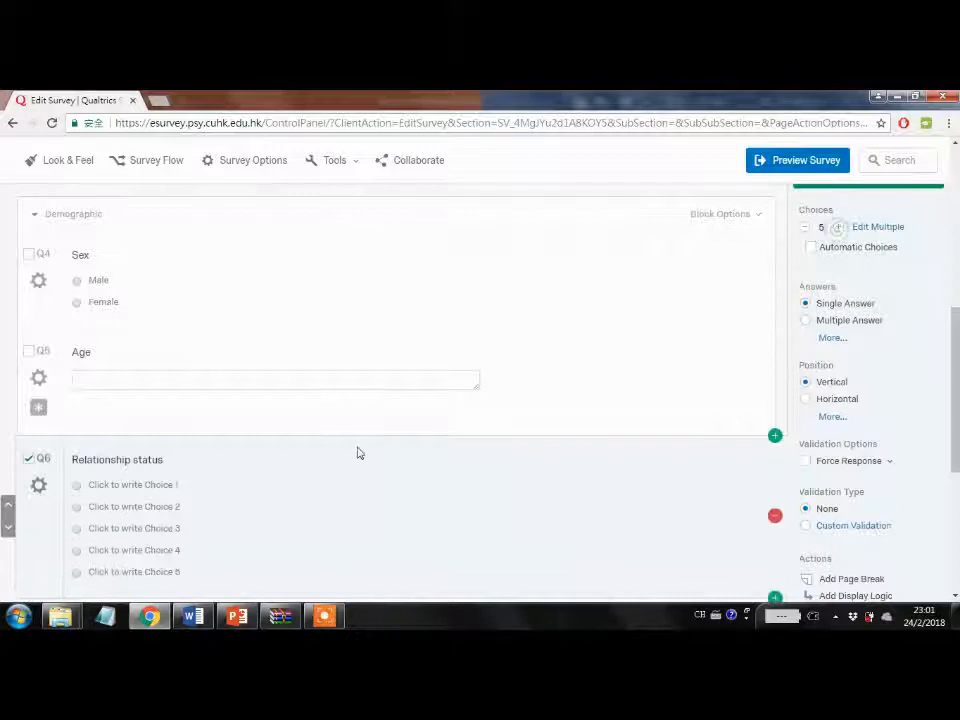
Step: Label Q6's five answer choices "in a relationship", "complicated", "single", "A0" and "others"
scroll(358, 453, down, 2)
click(166, 275)
text(in a relationship)
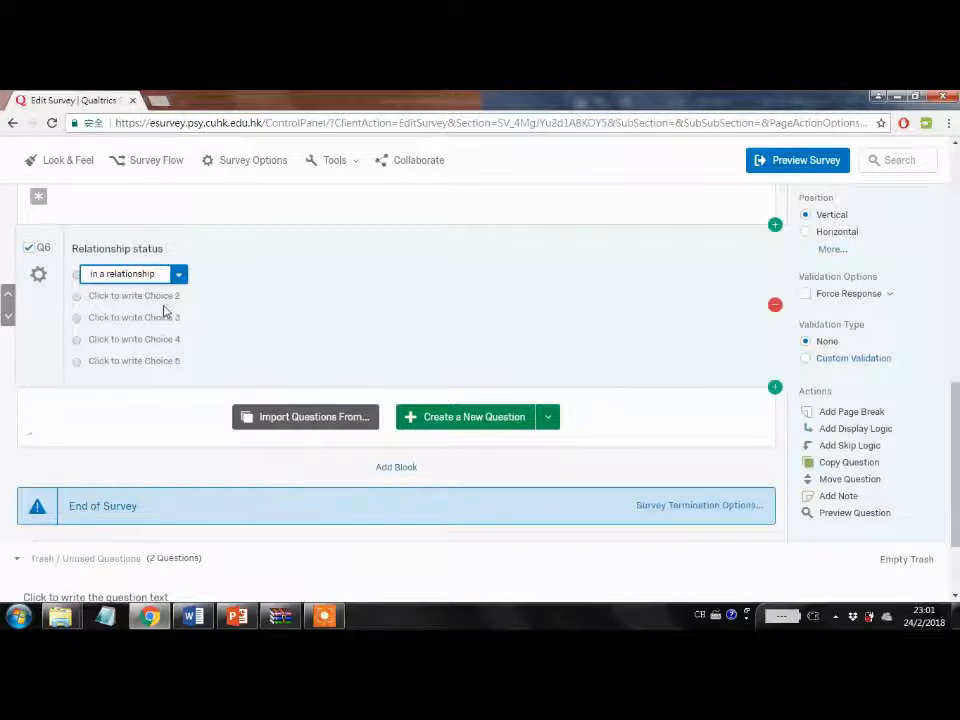
key(Return)
text(complicated)
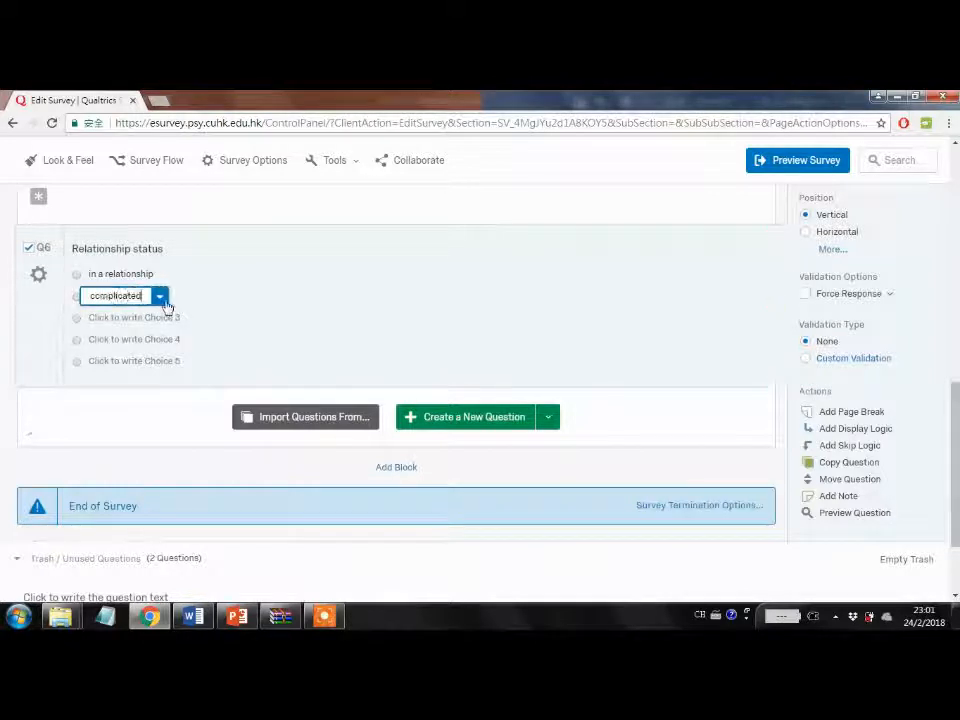
key(Return)
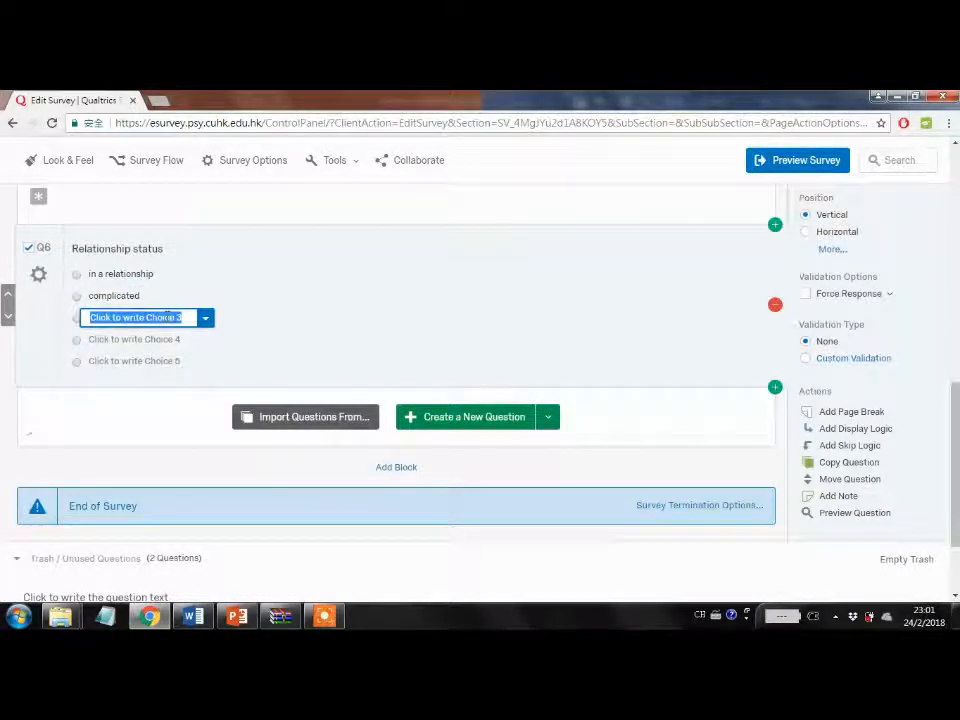
text(eingle)
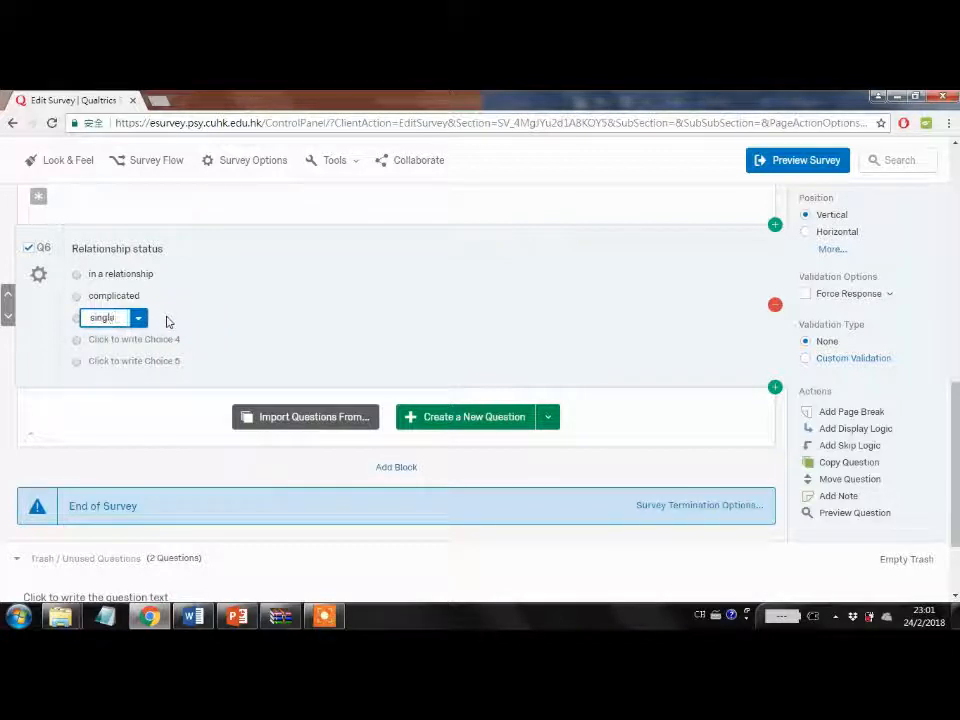
key(Return)
text(A0)
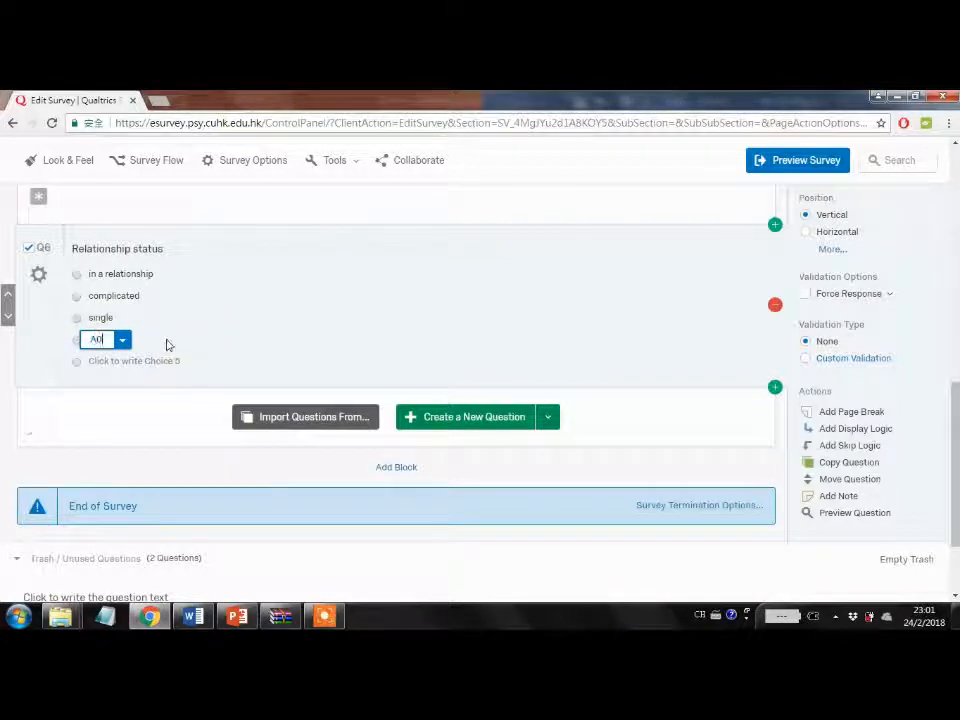
click(171, 360)
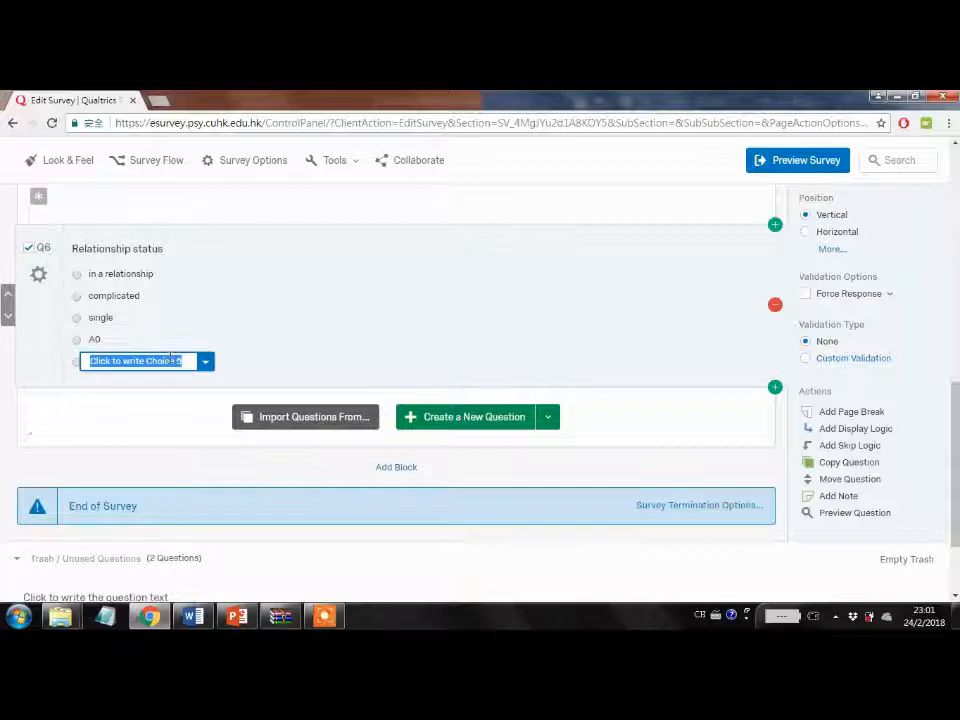
text(others)
click(223, 358)
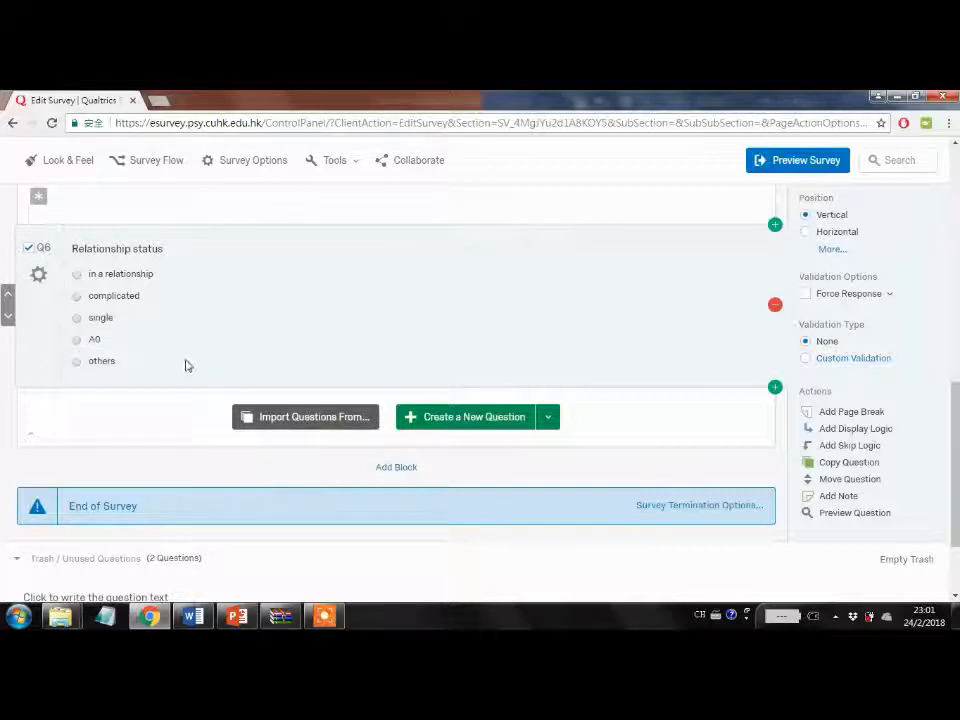
Step: Allow text entry for the "others" choice of the Relationship status question
click(110, 364)
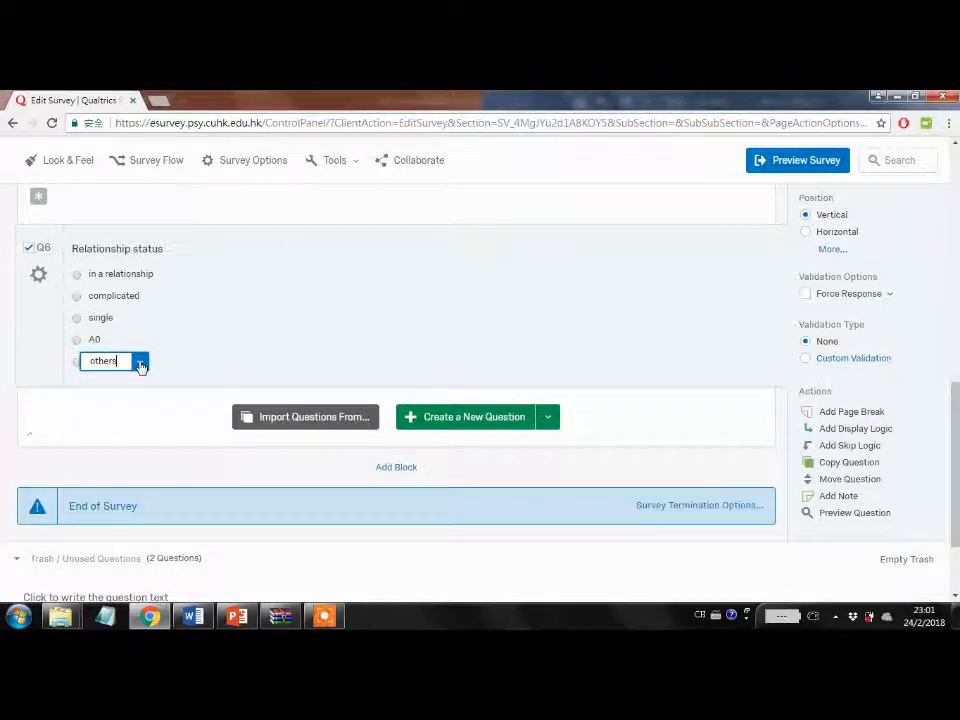
click(141, 364)
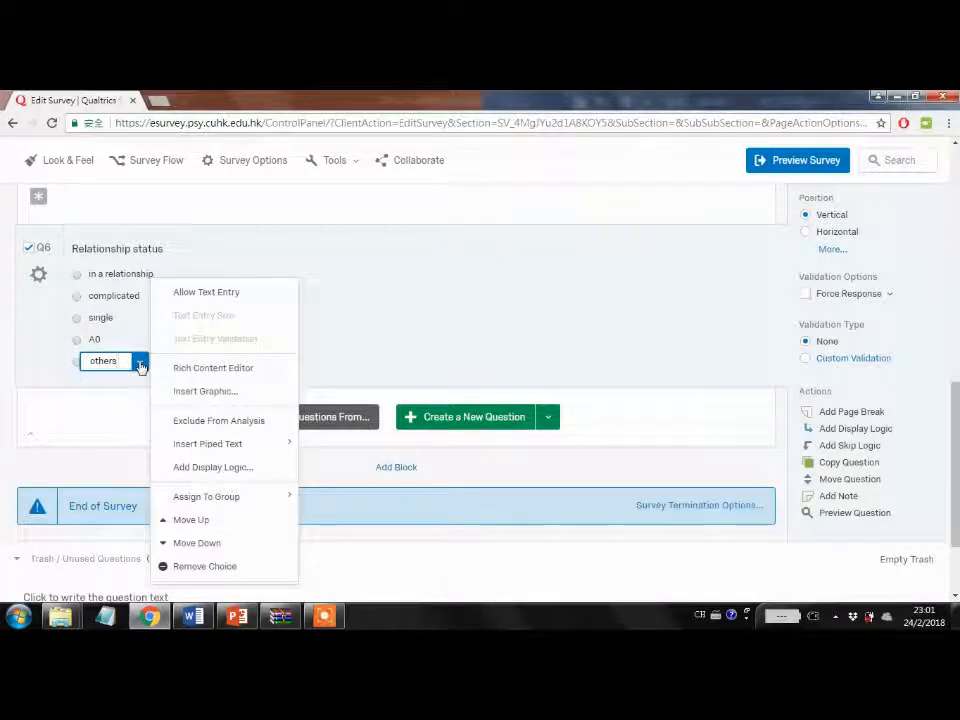
click(205, 295)
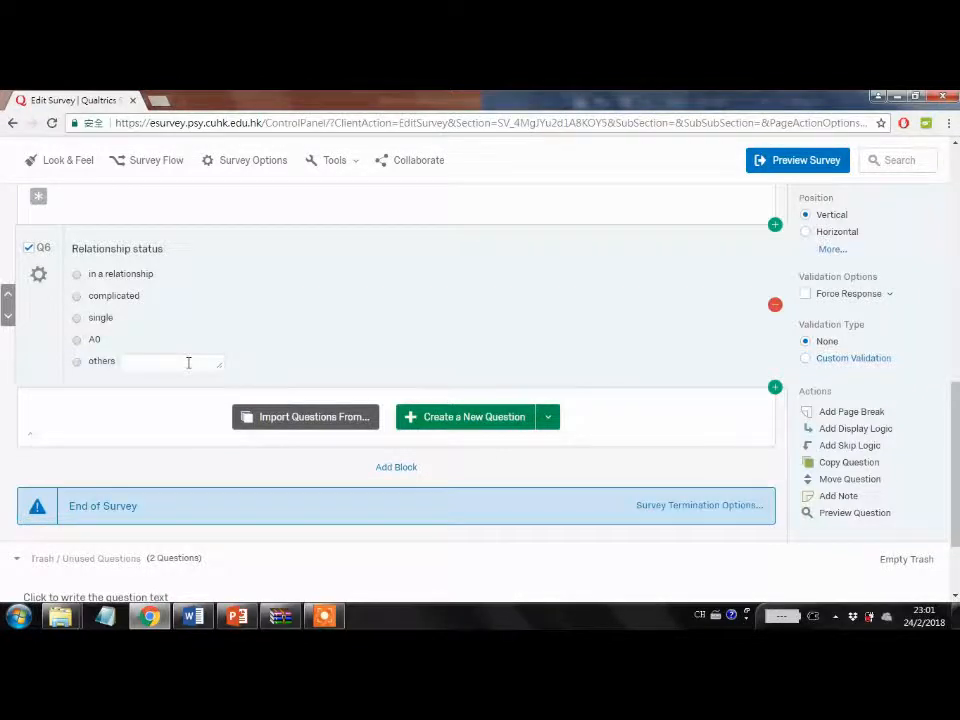
Step: Add a new block after the Demographic block and name it "Scale"
scroll(261, 542, down, 2)
scroll(261, 542, up, 4)
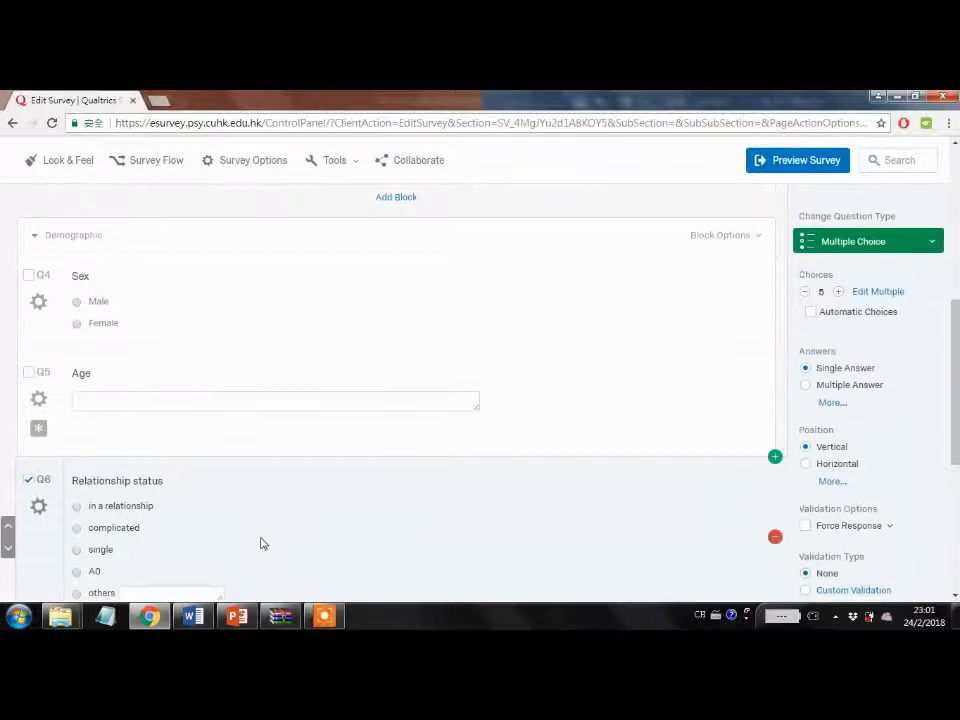
scroll(261, 542, down, 2)
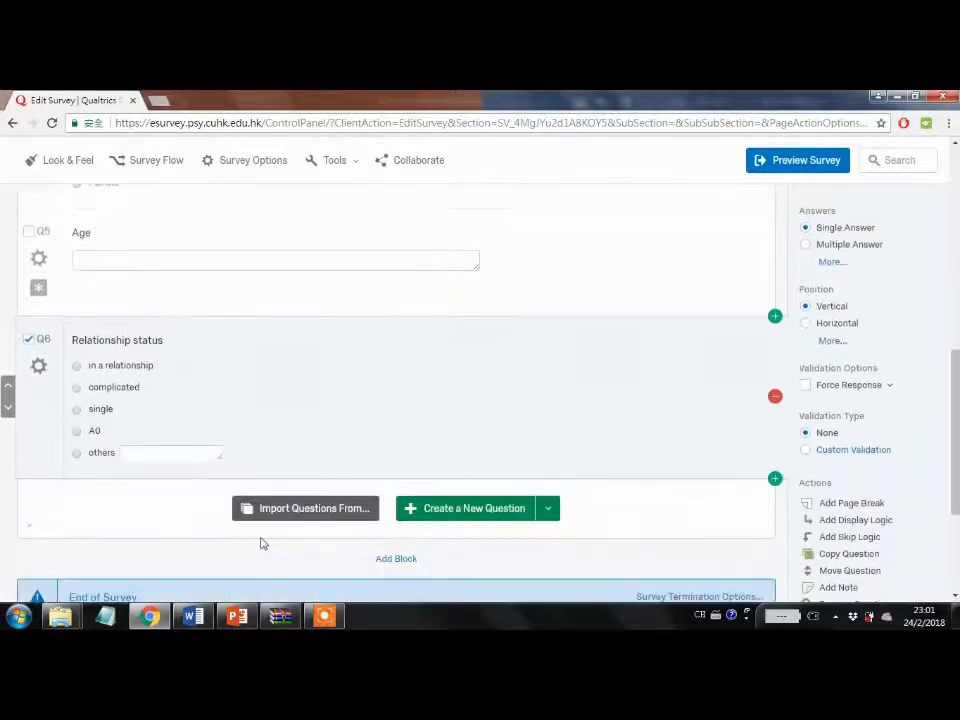
scroll(261, 542, up, 2)
scroll(261, 542, down, 2)
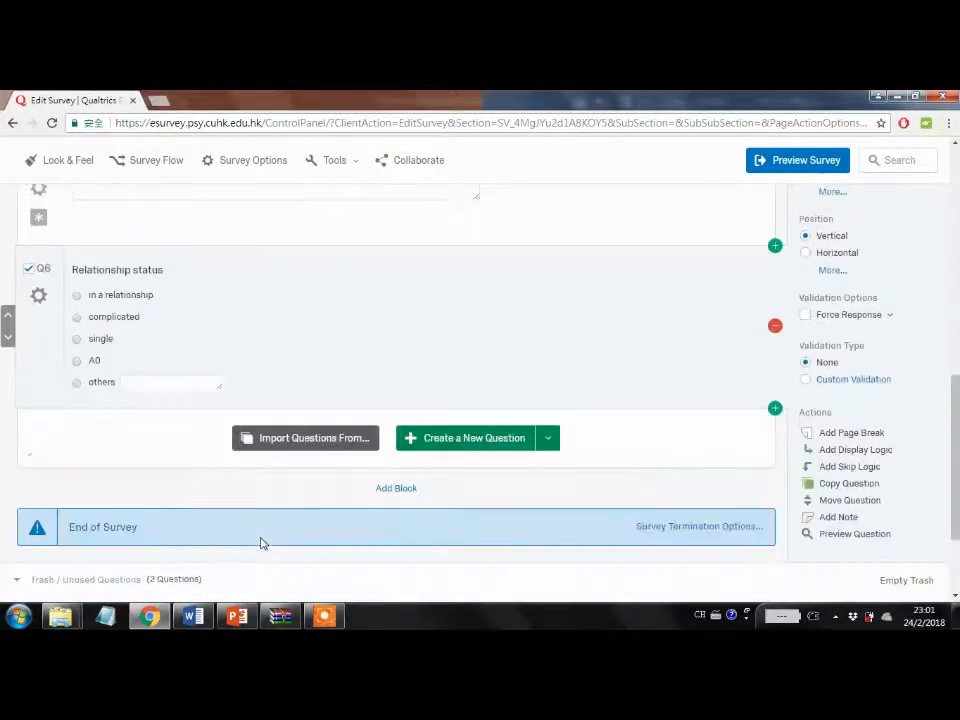
click(405, 490)
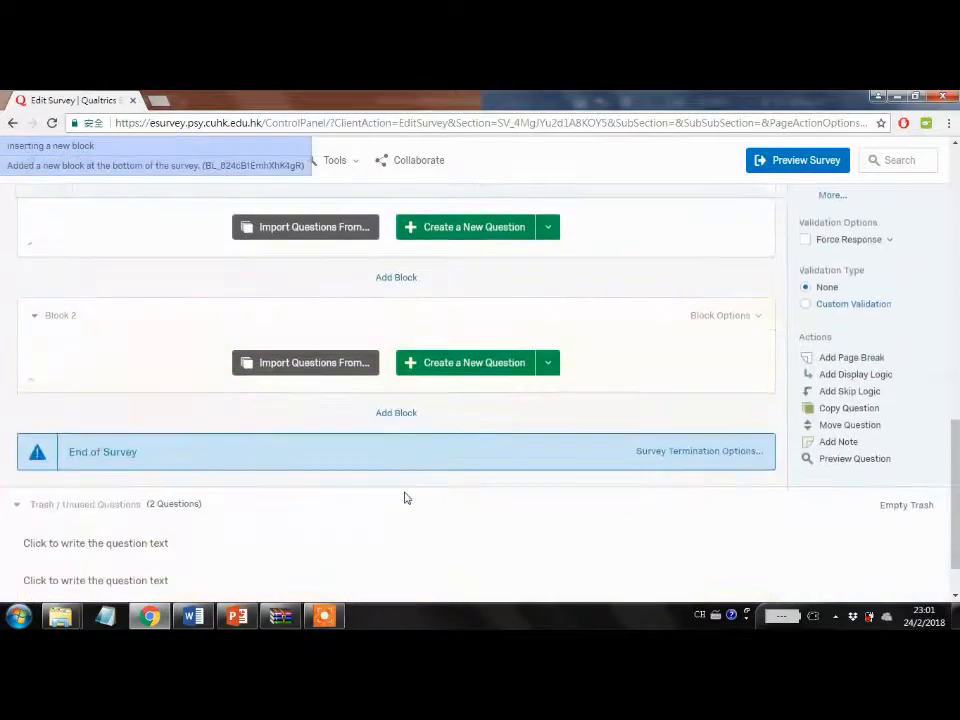
click(62, 316)
text(Scale)
key(BackSpace)
key(BackSpace)
key(BackSpace)
key(BackSpace)
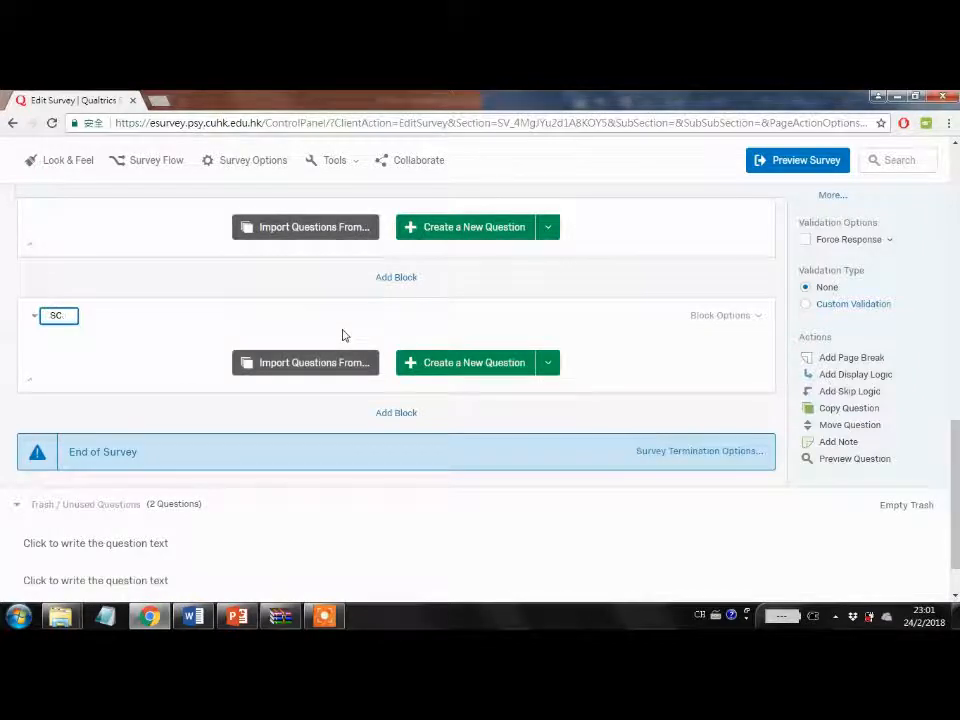
text(cale)
key(Return)
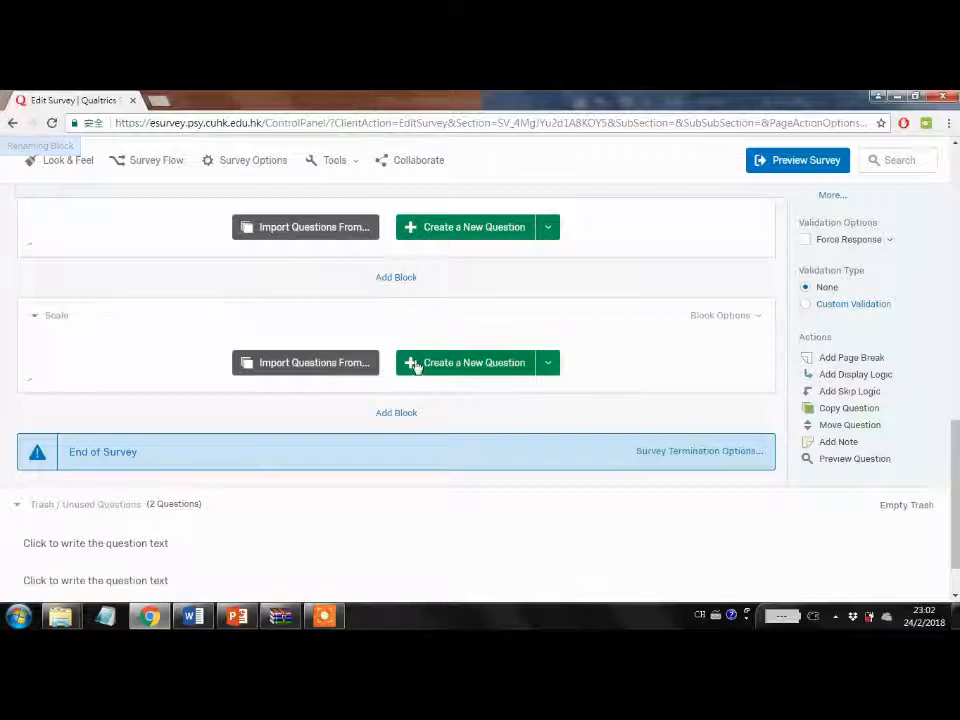
Step: Create a new question in the Scale block and change its question type to Matrix Table
click(508, 365)
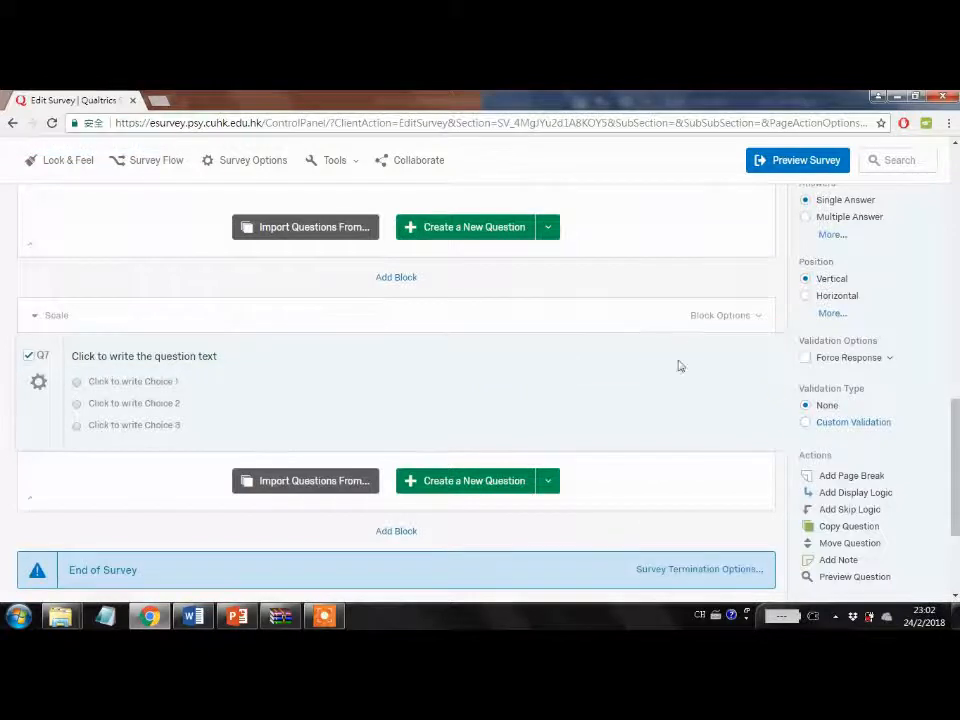
scroll(682, 420, up, 2)
scroll(637, 527, down, 1)
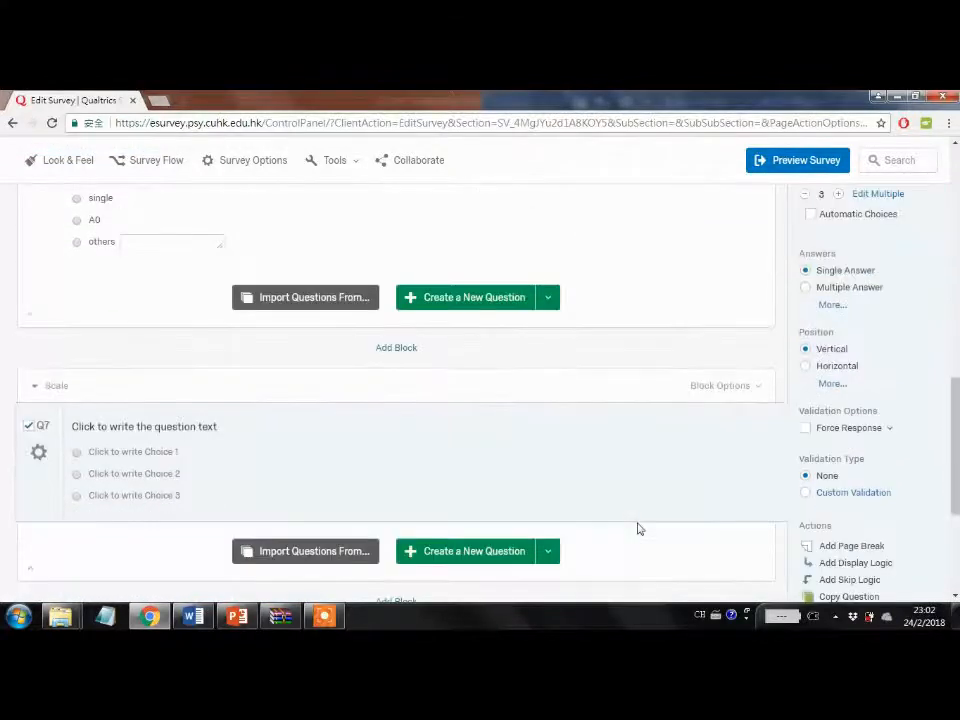
scroll(637, 527, up, 2)
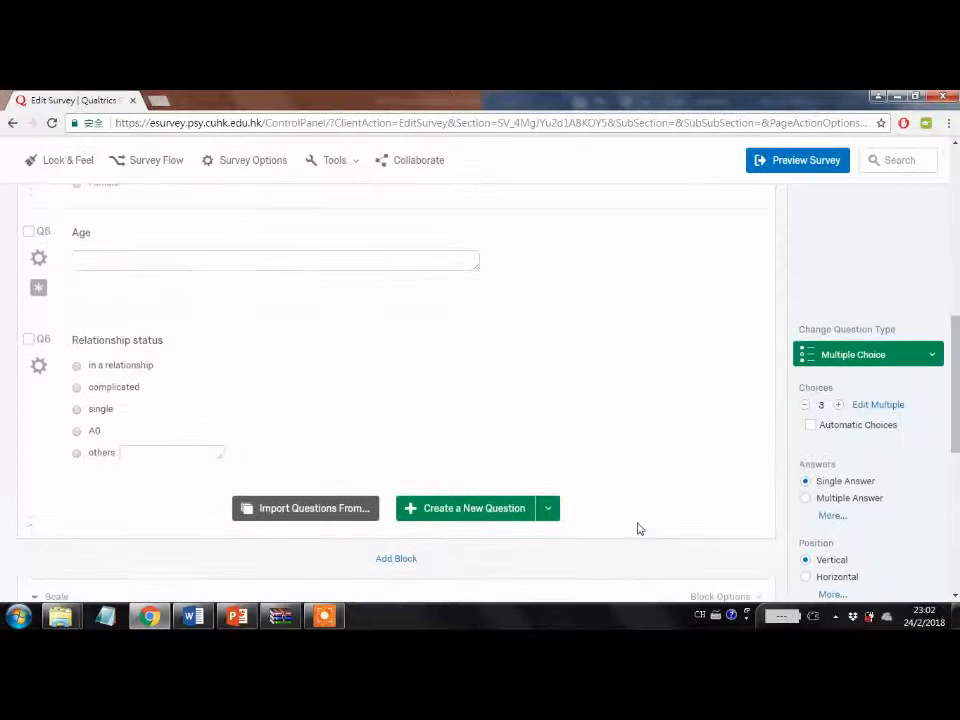
scroll(637, 527, down, 1)
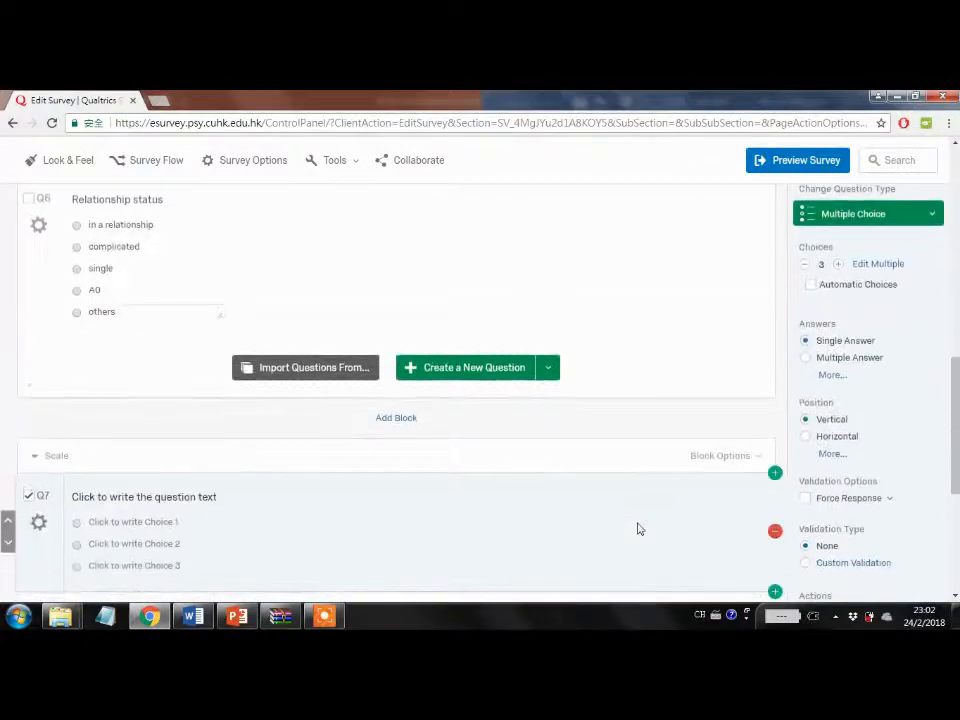
click(919, 216)
click(745, 222)
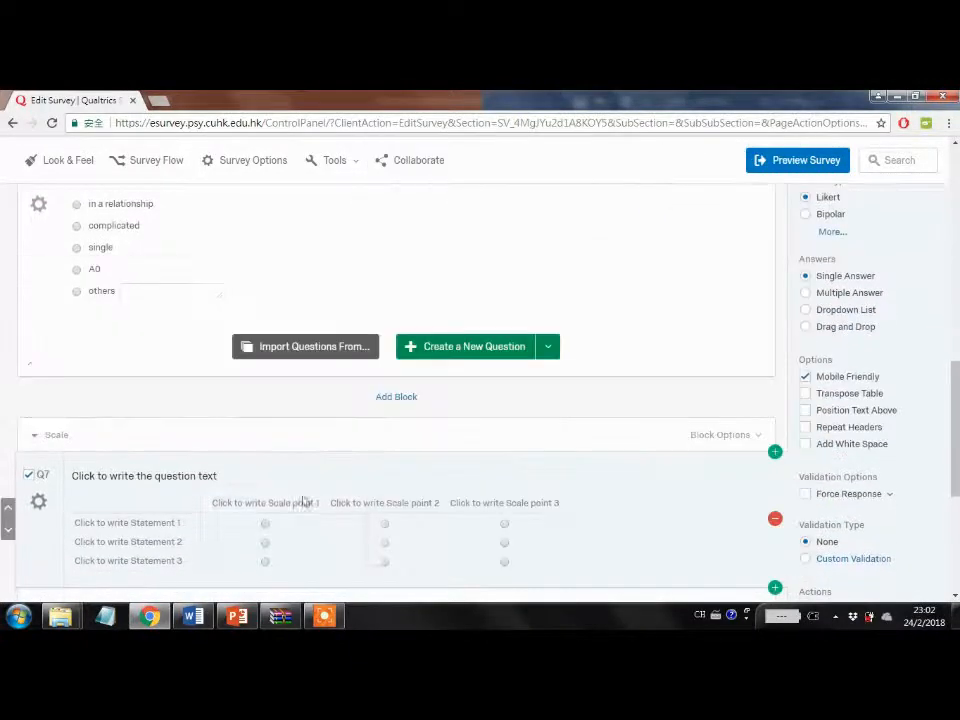
Step: Copy the "Social Anxiety Scale" heading and its agreement instruction from the Word questionnaire into Q7's question text
scroll(137, 413, down, 1)
click(193, 616)
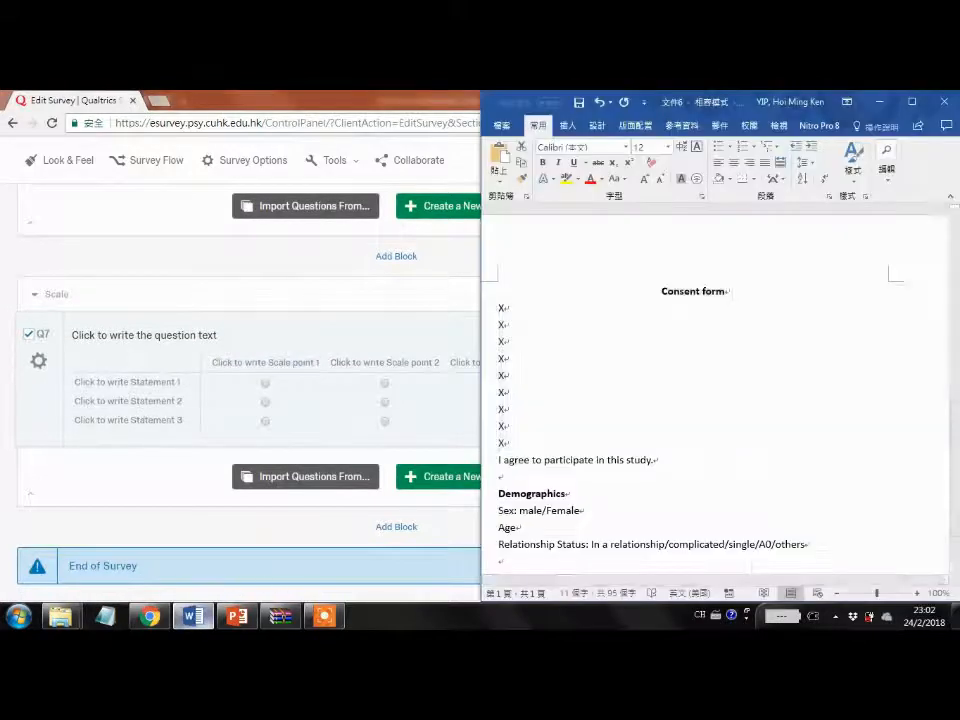
scroll(643, 454, down, 2)
scroll(643, 454, down, 3)
click(569, 375)
drag(795, 409, 498, 375)
key(ctrl+c)
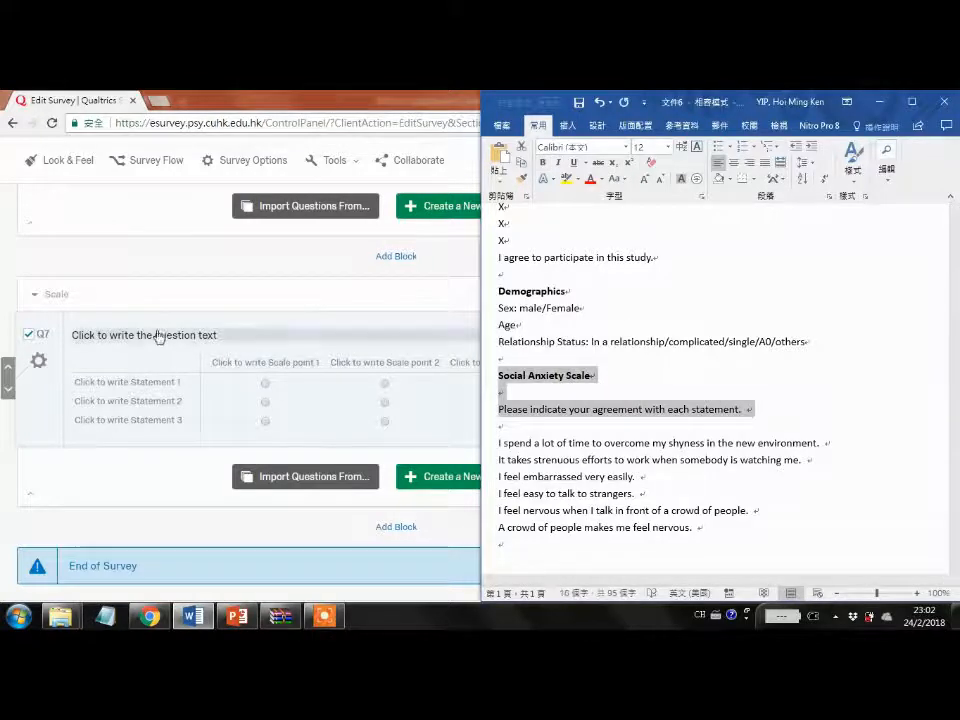
click(240, 336)
key(ctrl+v)
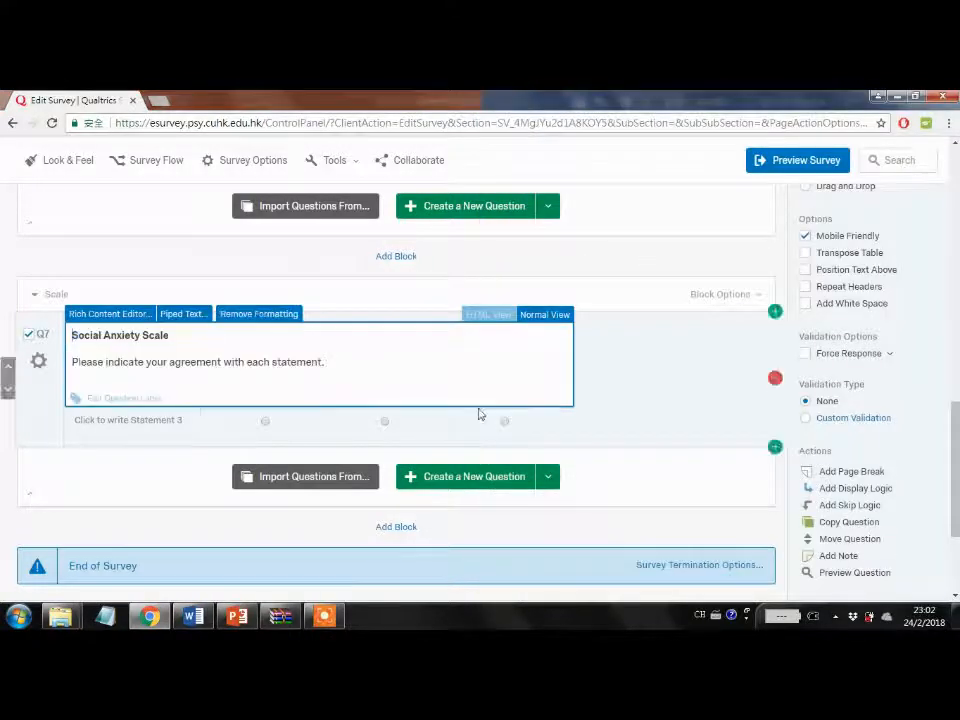
click(703, 368)
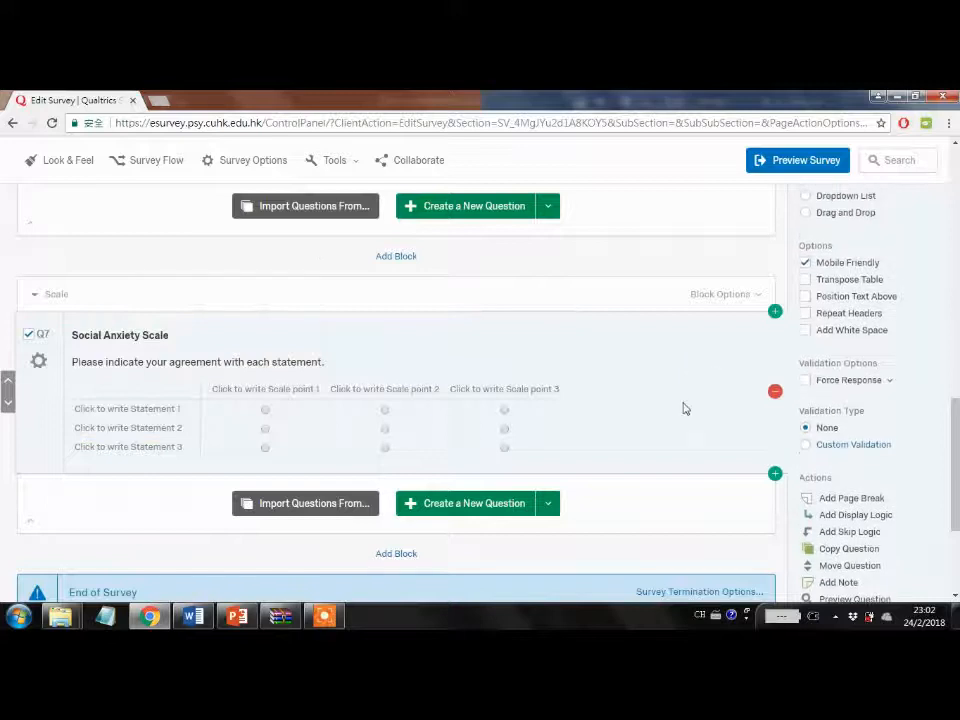
Step: Set Q7's matrix to 6 statements and 4 scale points
scroll(718, 386, up, 3)
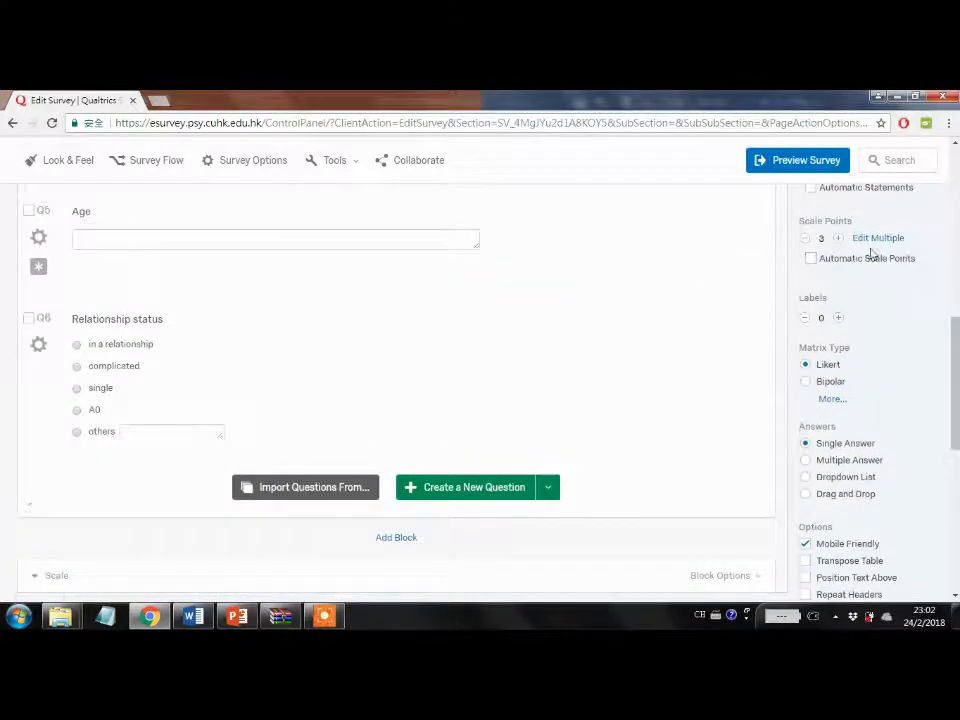
scroll(823, 373, up, 2)
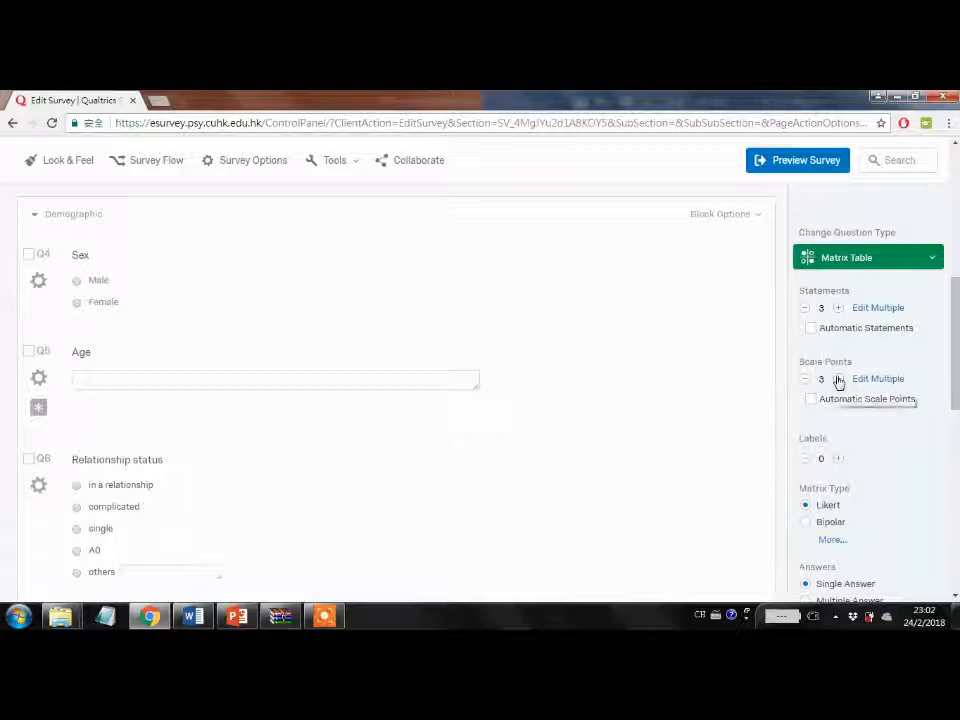
click(838, 379)
click(838, 308)
click(838, 308)
scroll(822, 376, down, 2)
scroll(821, 377, up, 1)
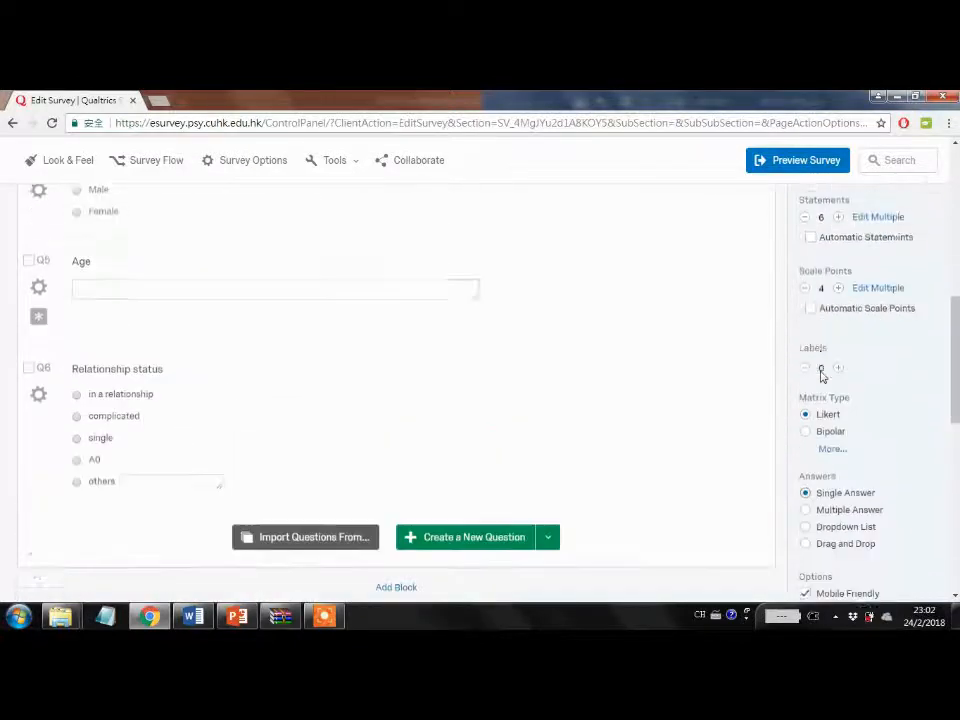
Step: Label the first scale point of Q7's matrix "Strongly disagree" and select the second scale point's label
scroll(801, 403, down, 5)
click(265, 331)
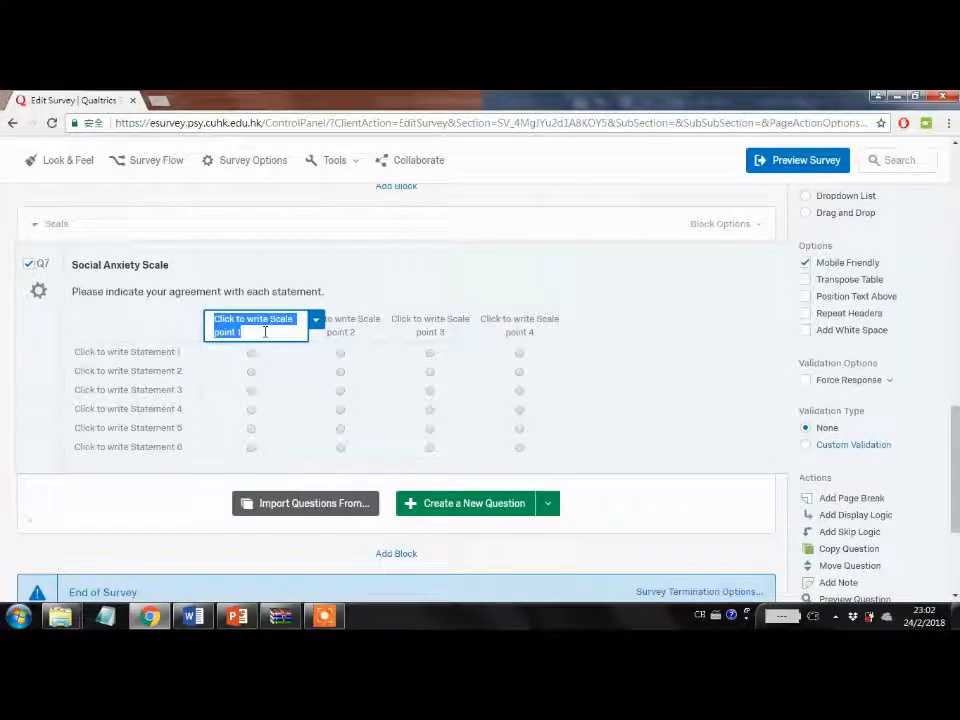
text(St)
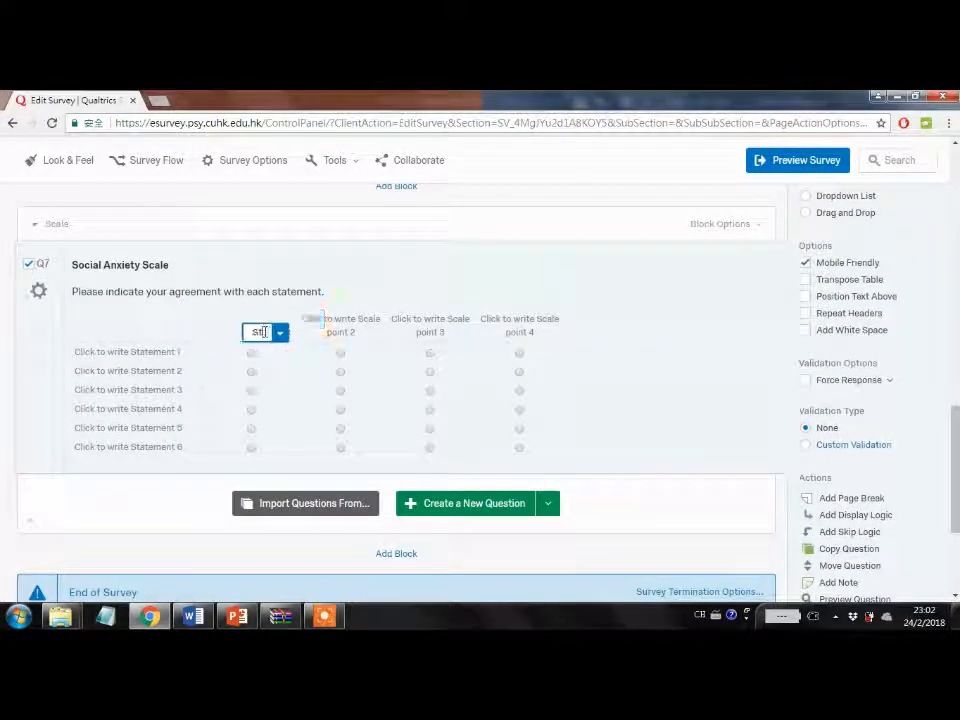
text(rongly)
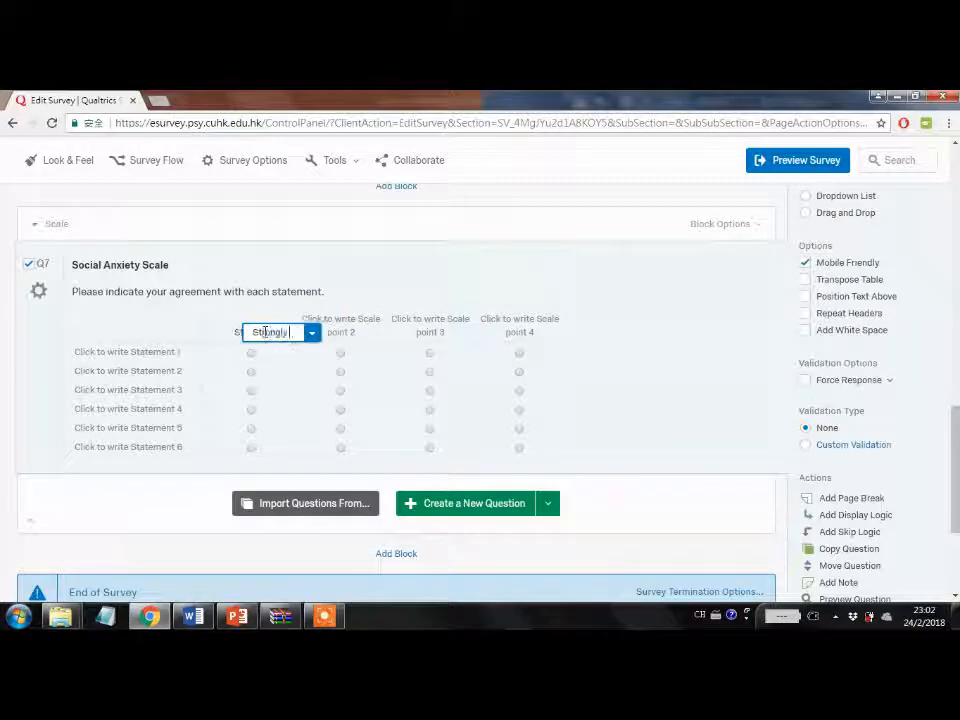
text( disagree)
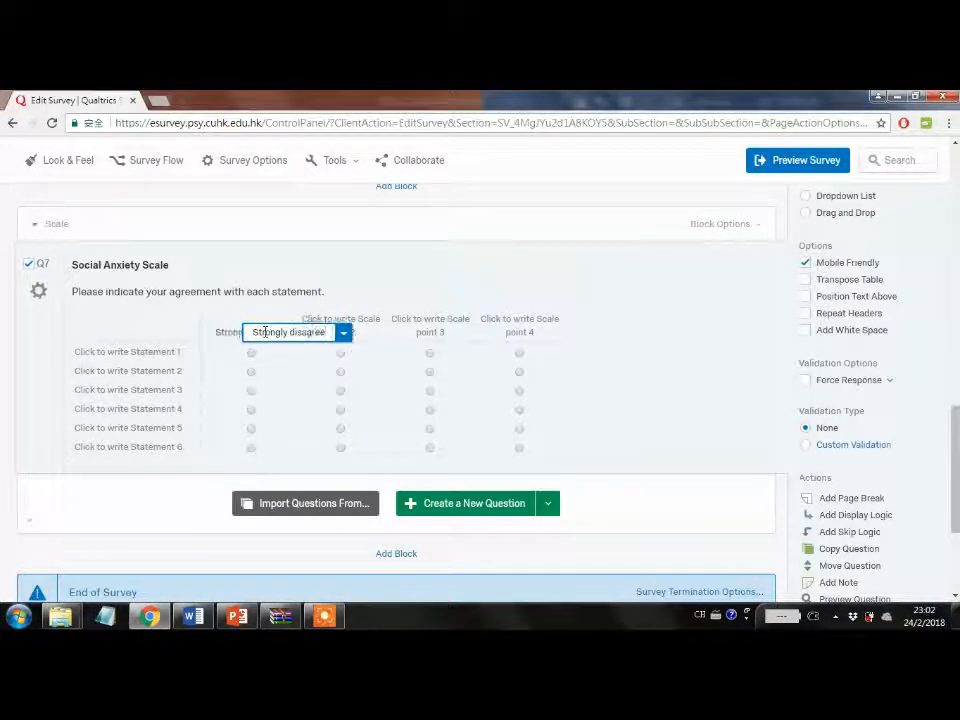
click(363, 331)
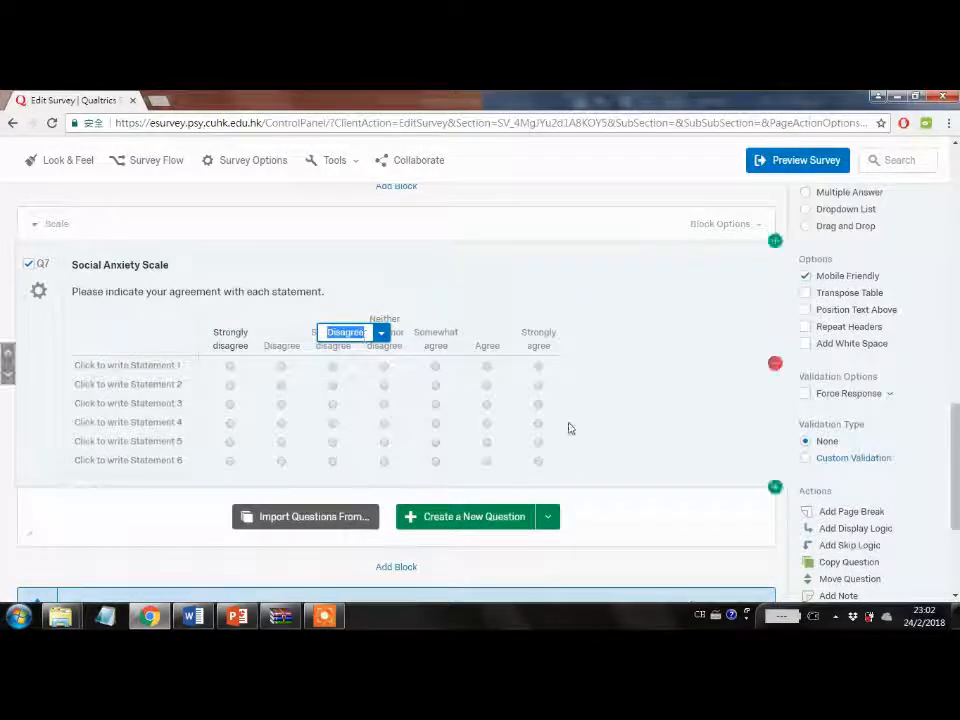
click(661, 454)
Step: Reduce Q7's number of scale points to 4
scroll(663, 460, up, 5)
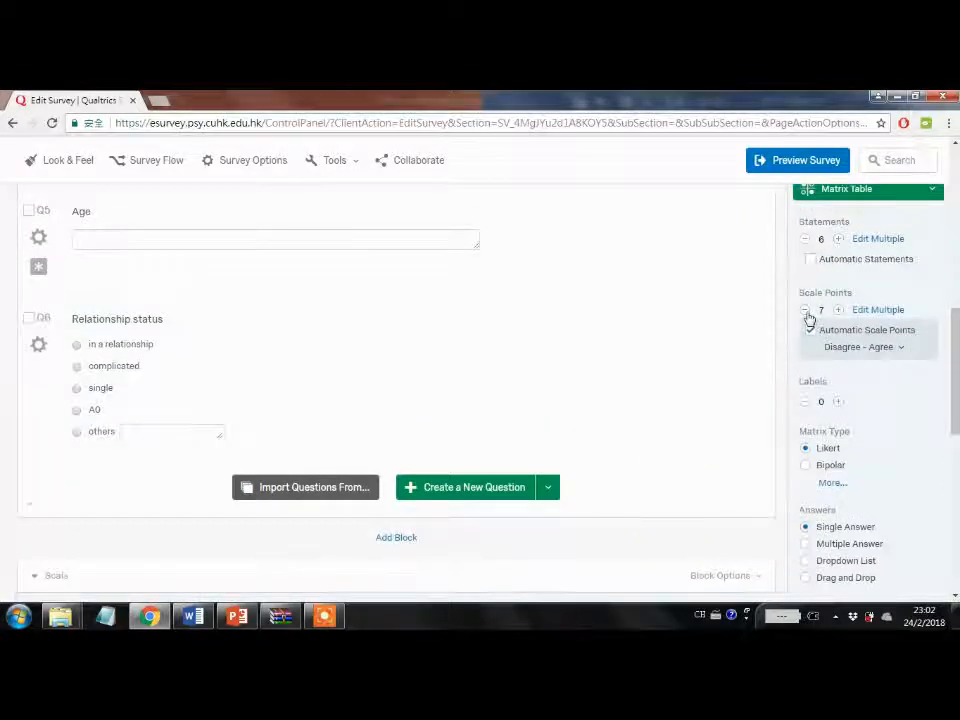
click(806, 312)
click(806, 312)
click(806, 312)
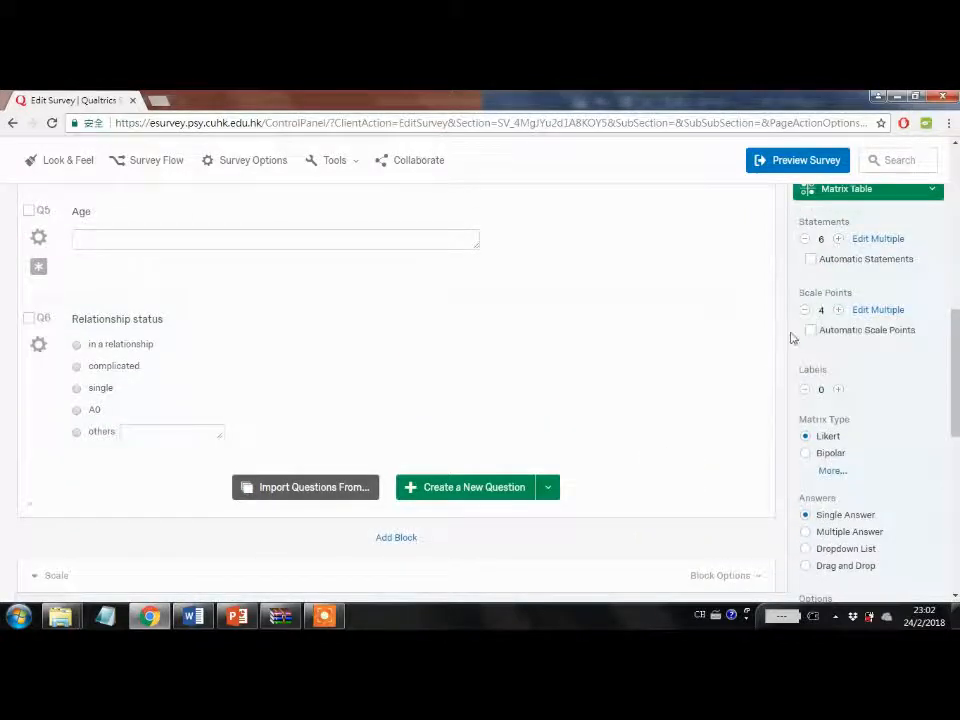
Step: Label the second, third and fourth scale points of Q7's matrix "Disagree", "Agree" and "Strongly agree"
scroll(641, 424, down, 3)
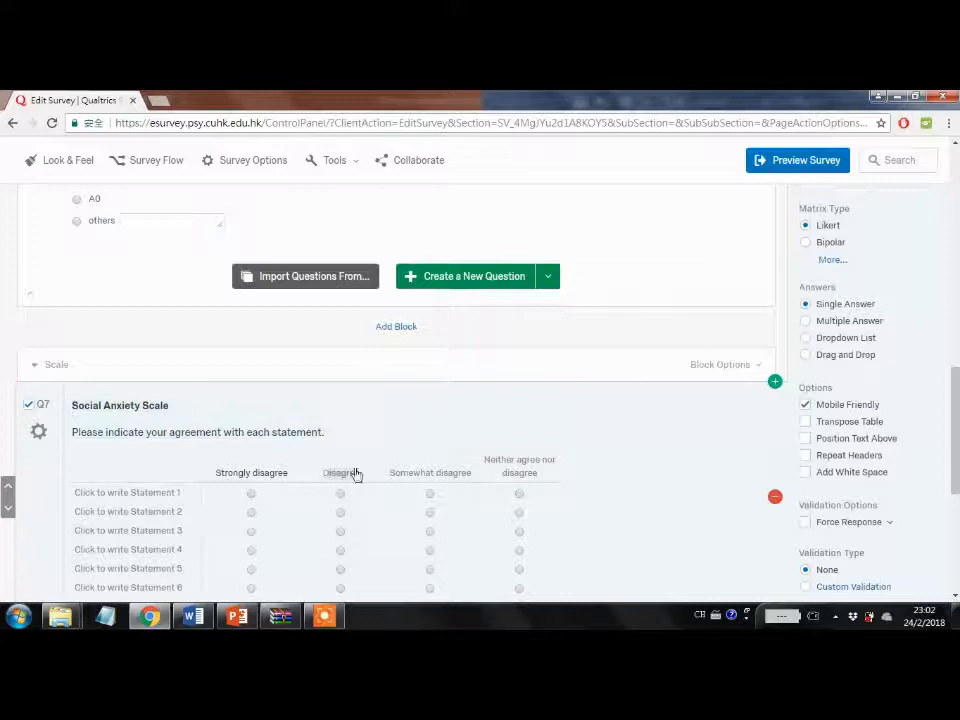
click(352, 474)
text(Disagree)
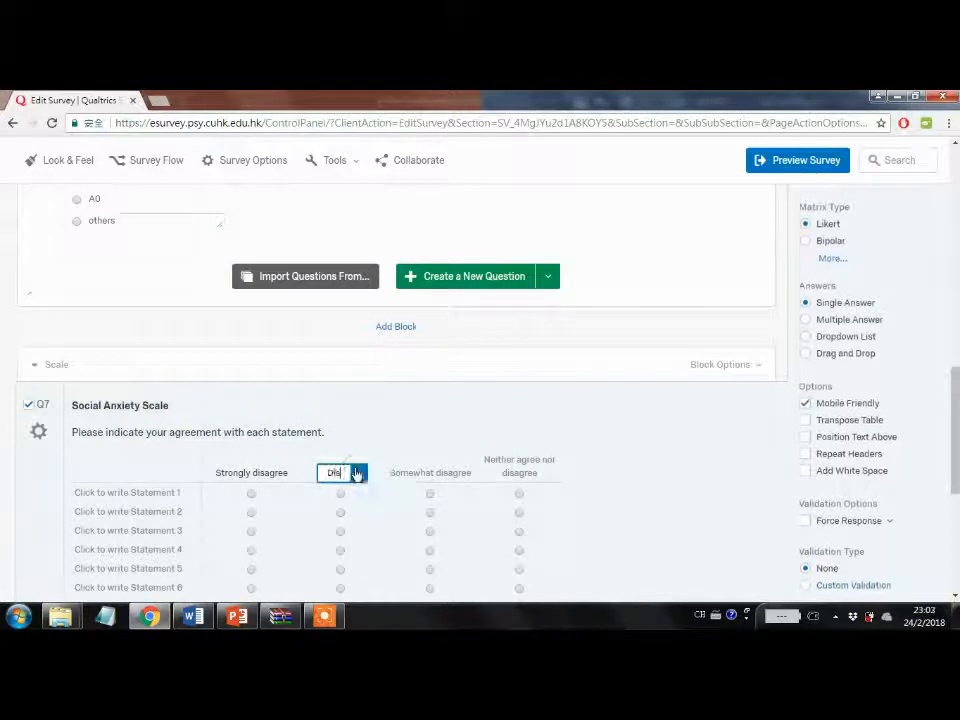
click(442, 476)
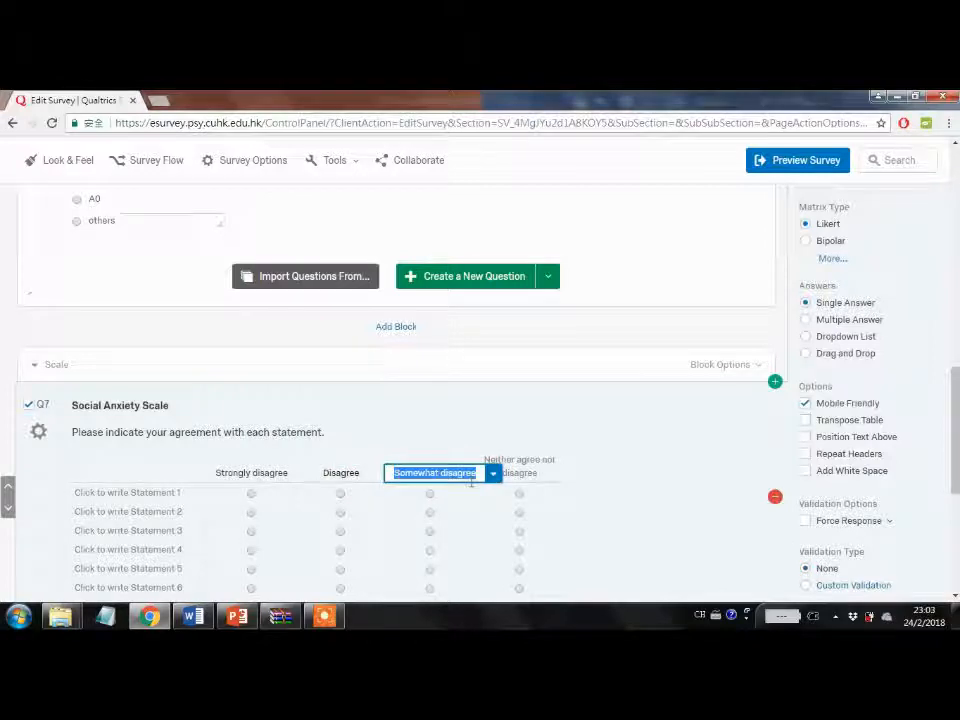
text(agree)
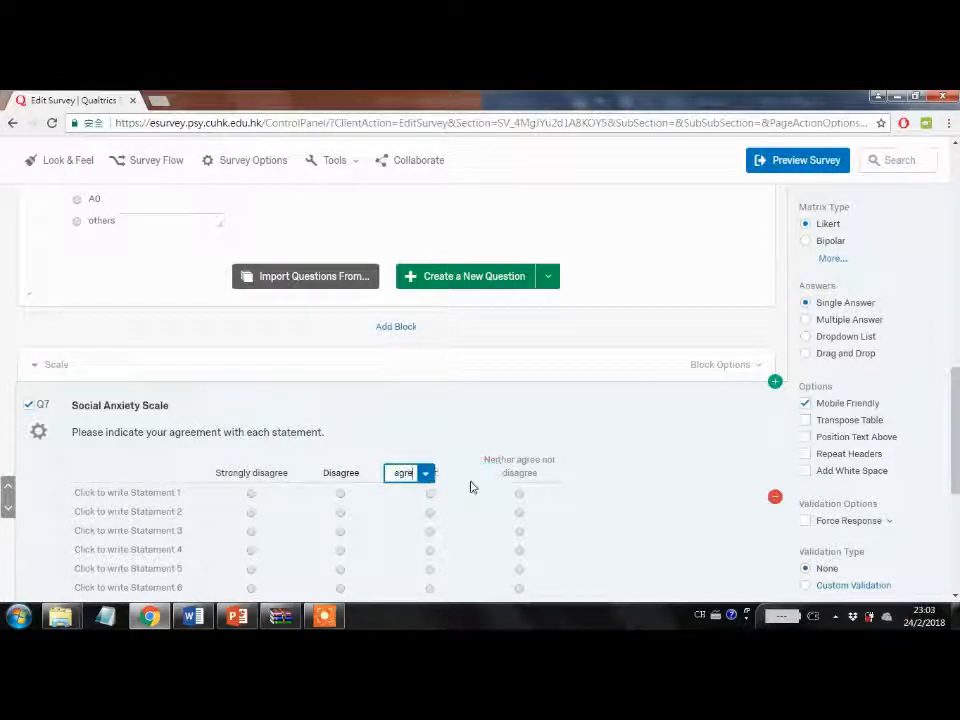
key(ctrl+a)
text(Agree)
click(521, 462)
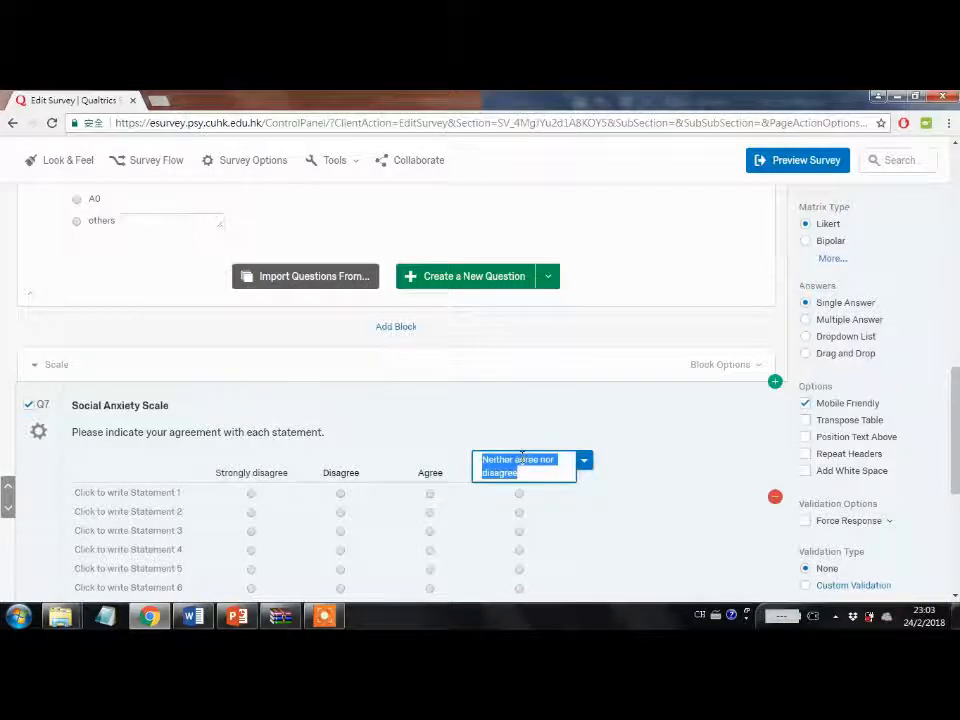
text(Strongly agree)
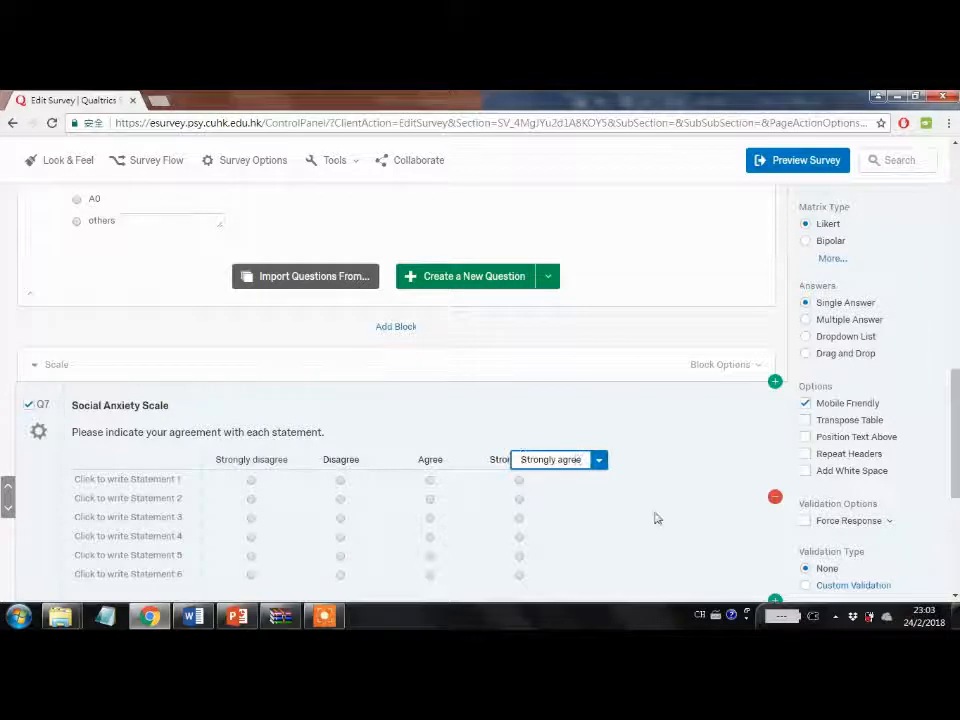
Step: Copy "I spend a lot of time to overcome my shyness in the new environment." from the Word questionnaire into Q7's first statement
double_click(365, 99)
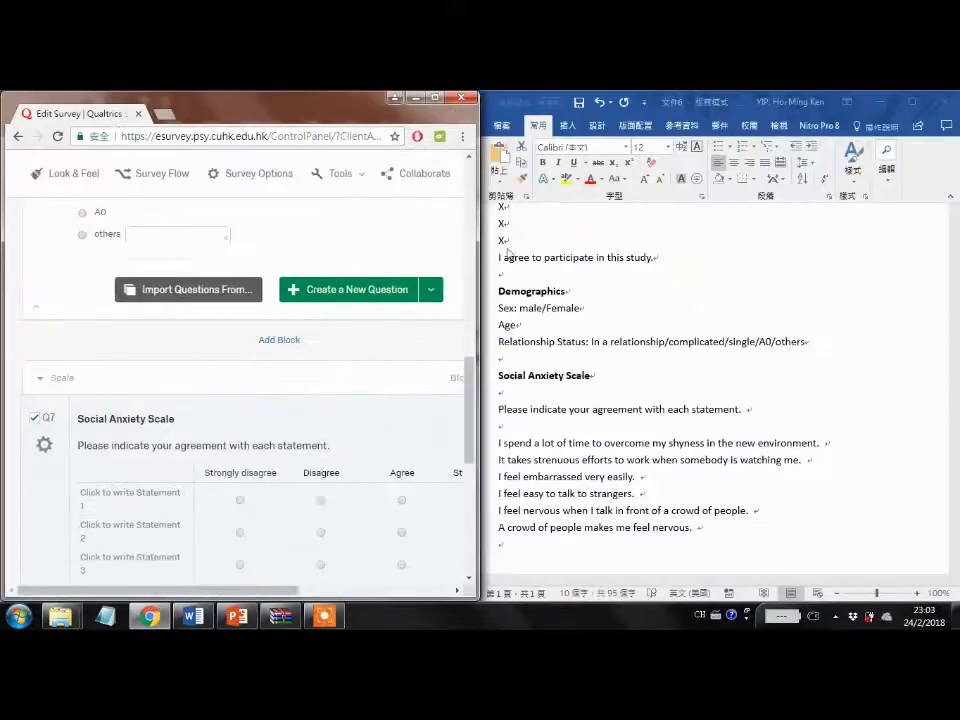
click(636, 392)
scroll(267, 500, down, 1)
click(137, 465)
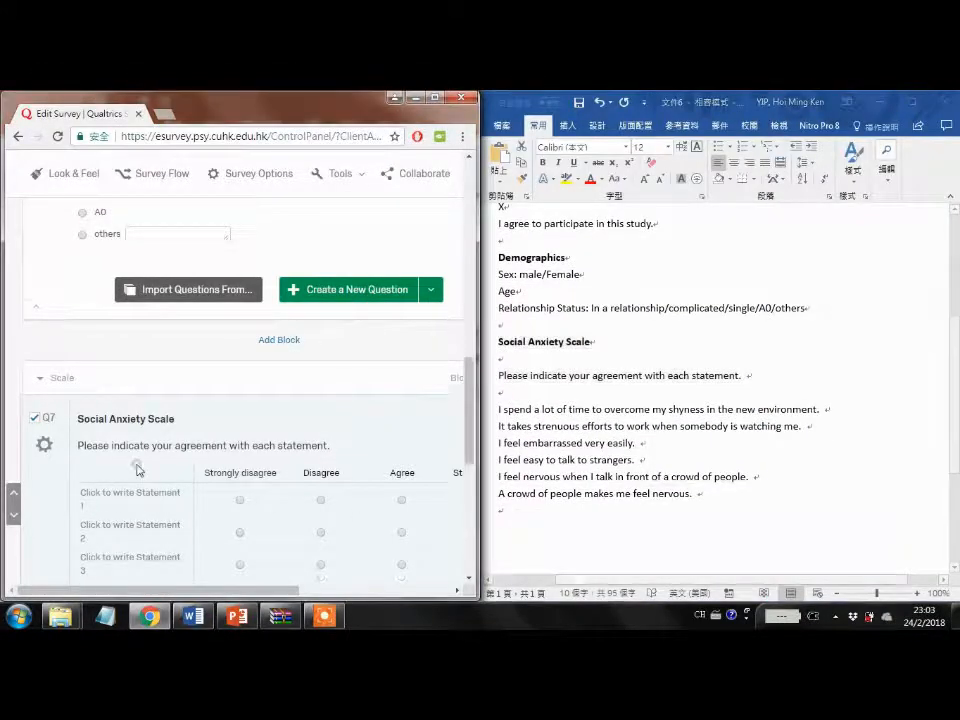
scroll(137, 467, down, 5)
scroll(135, 471, up, 1)
click(748, 432)
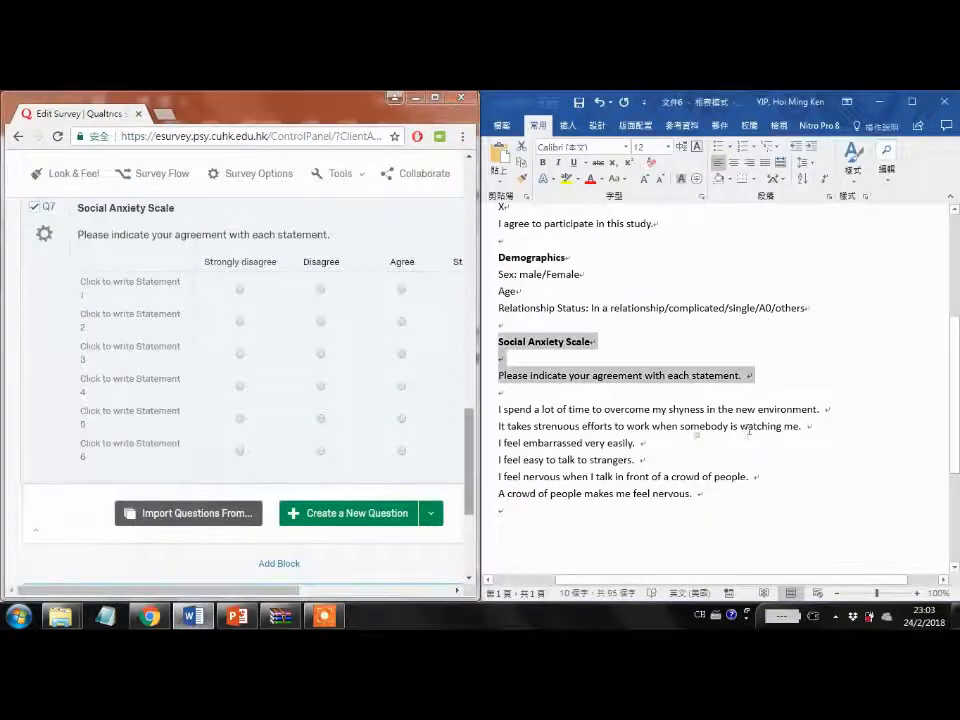
drag(851, 410, 484, 396)
click(757, 404)
drag(849, 404, 498, 409)
key(ctrl+c)
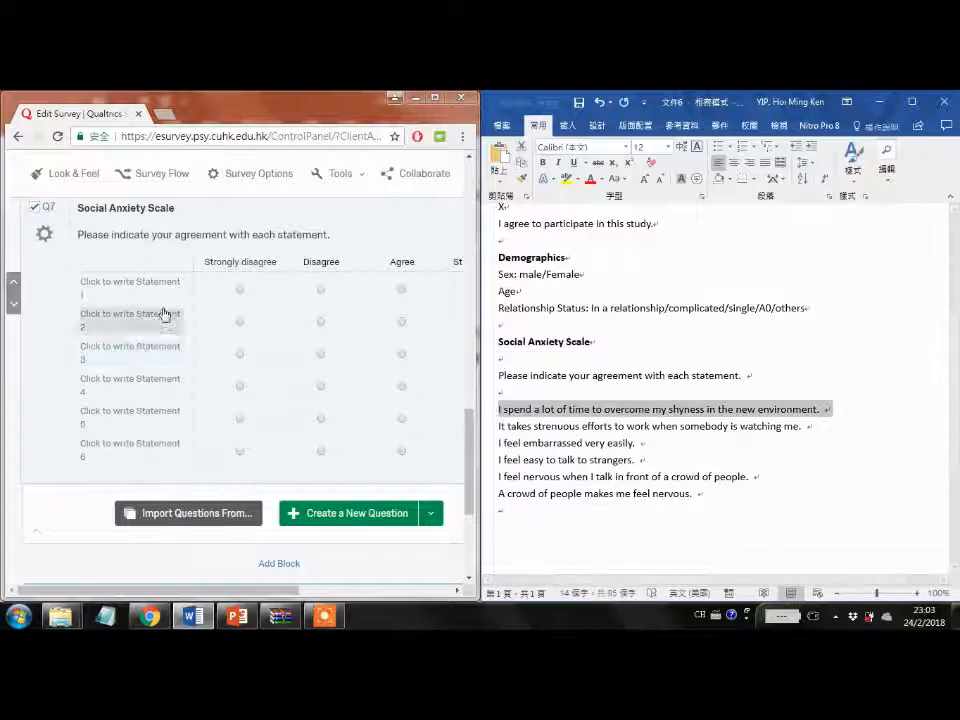
click(130, 285)
key(ctrl+v)
Step: Fill Q7's second and third statements from Word with "It takes strenuous efforts to work when somebody is watching me." and "I feel embarrassed very easily."
drag(810, 428, 461, 428)
key(ctrl+c)
click(165, 347)
key(ctrl+v)
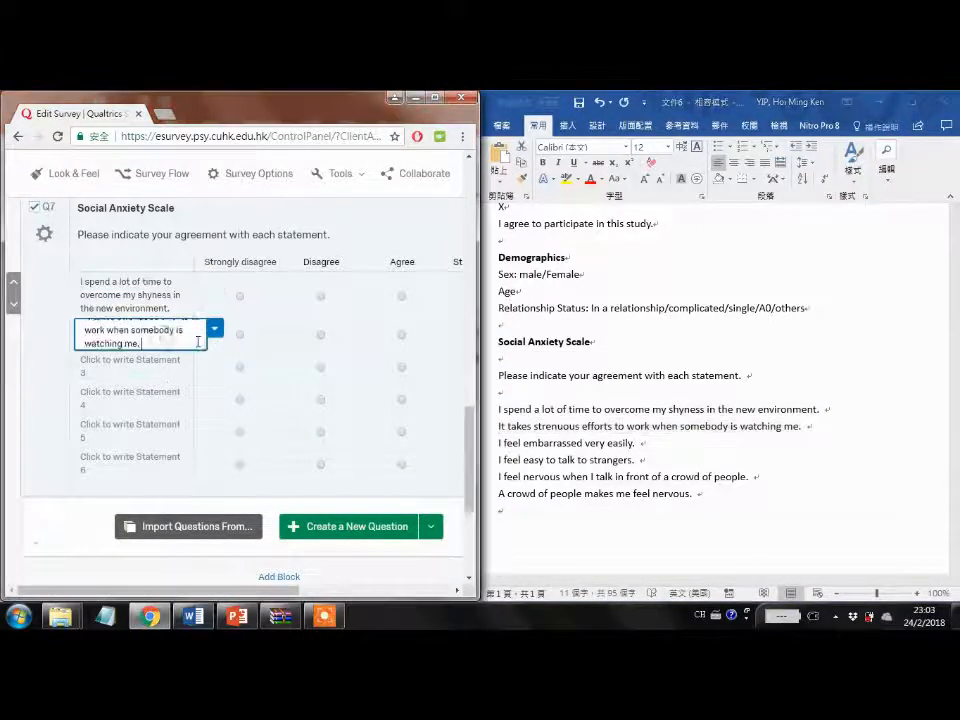
drag(645, 443, 505, 443)
key(ctrl+c)
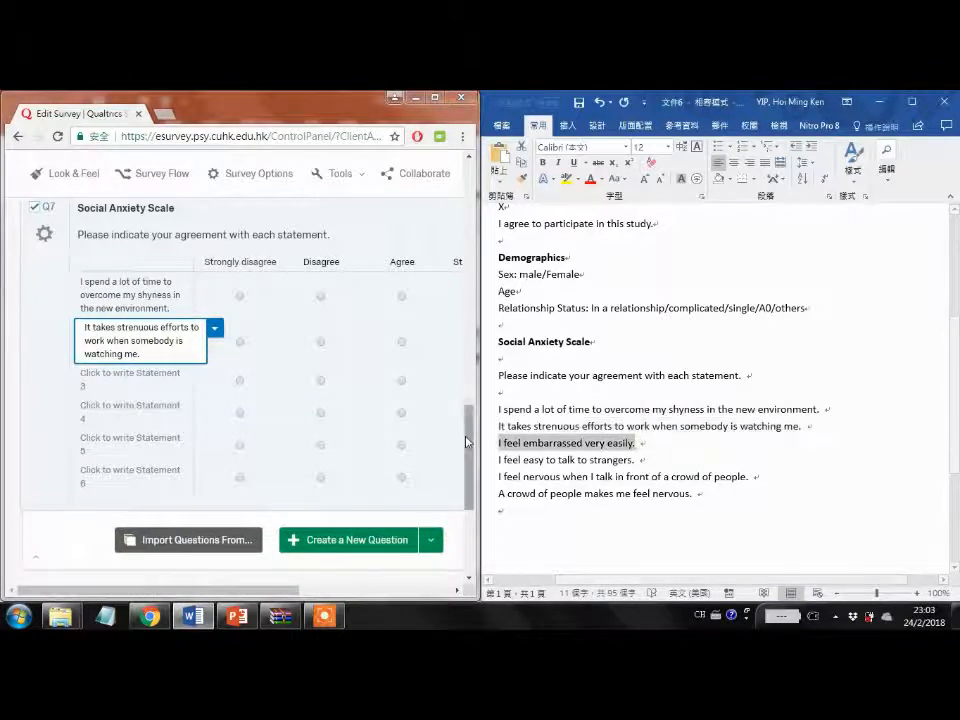
click(150, 380)
key(ctrl+v)
Step: Copy "I feel easy to talk to strangers." and "I feel nervous when I talk in front of a crowd of people." as Q7's statements 4 and 5
click(588, 485)
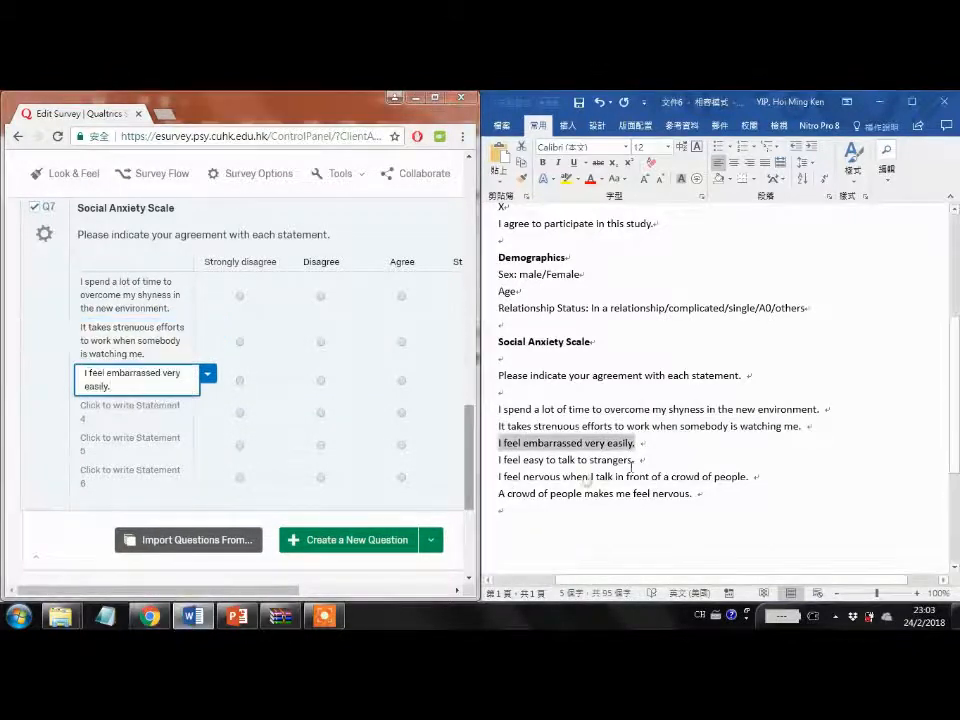
drag(668, 461, 463, 460)
key(ctrl+c)
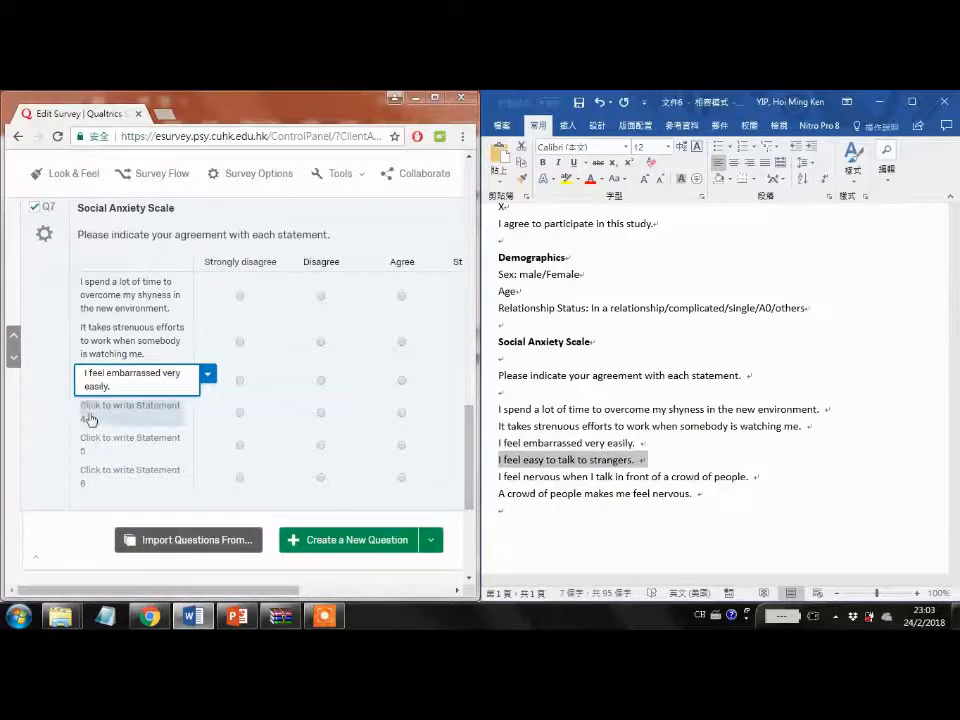
click(92, 414)
key(ctrl+v)
drag(752, 477, 499, 480)
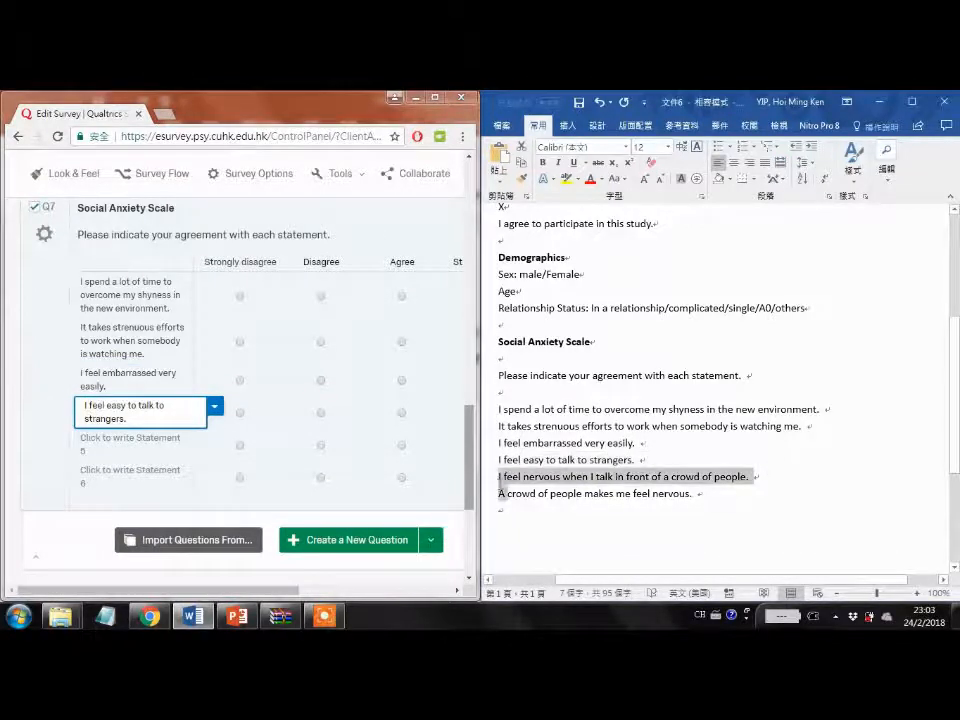
key(ctrl+c)
click(138, 450)
key(ctrl+v)
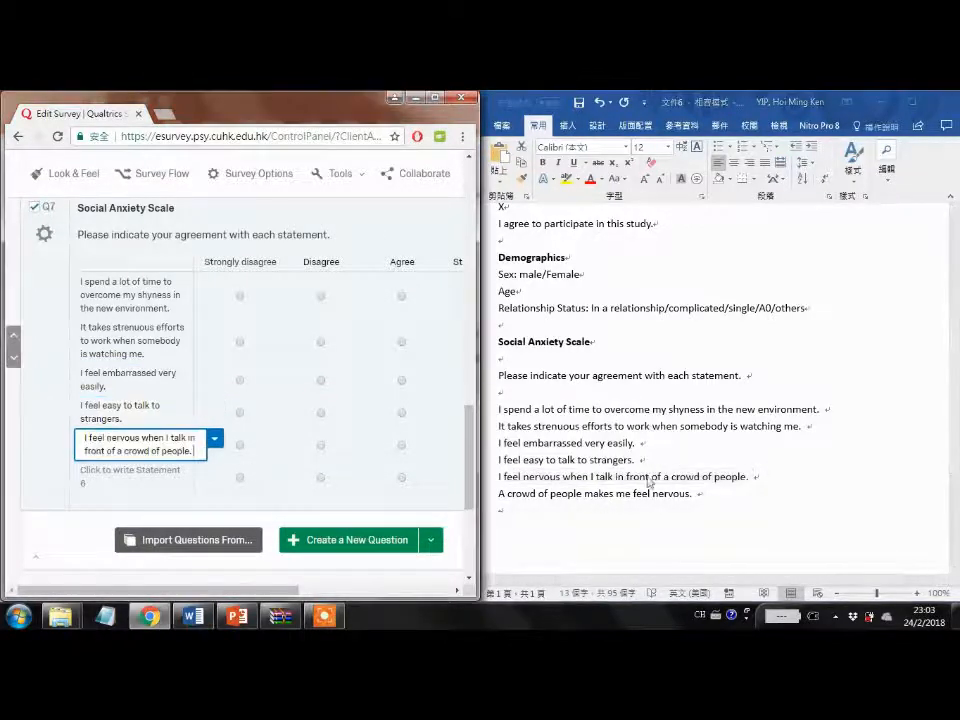
Step: Copy "A crowd of people makes me feel nervous." from Word into Q7's sixth statement and maximize the browser window
drag(690, 493, 501, 493)
key(ctrl+c)
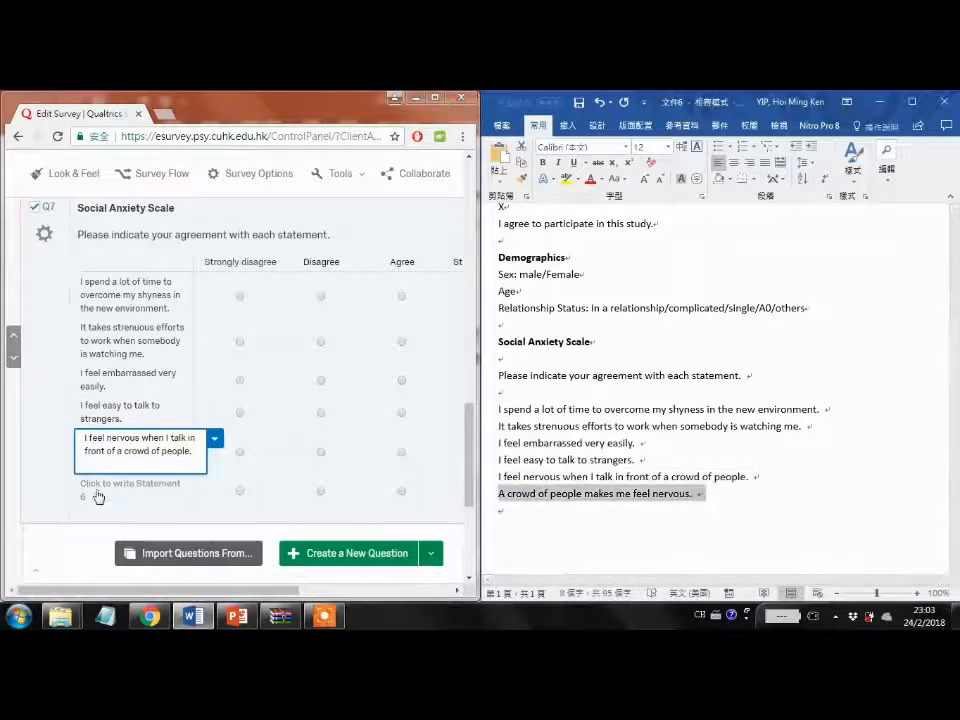
click(94, 490)
key(ctrl+v)
drag(200, 95, 268, 120)
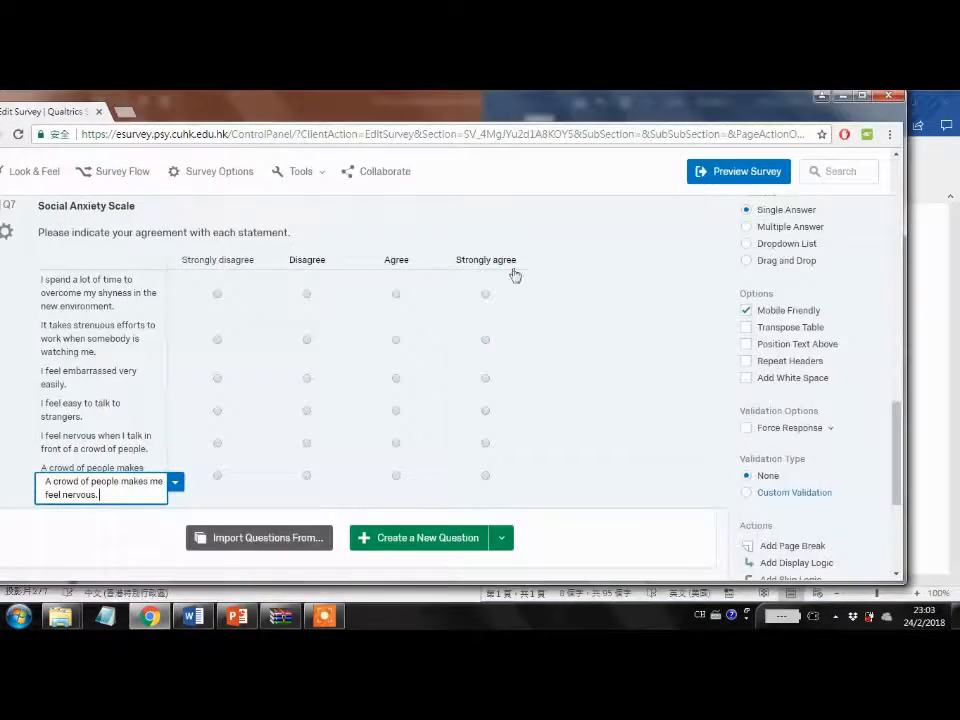
click(568, 358)
scroll(568, 494, up, 2)
scroll(566, 494, down, 2)
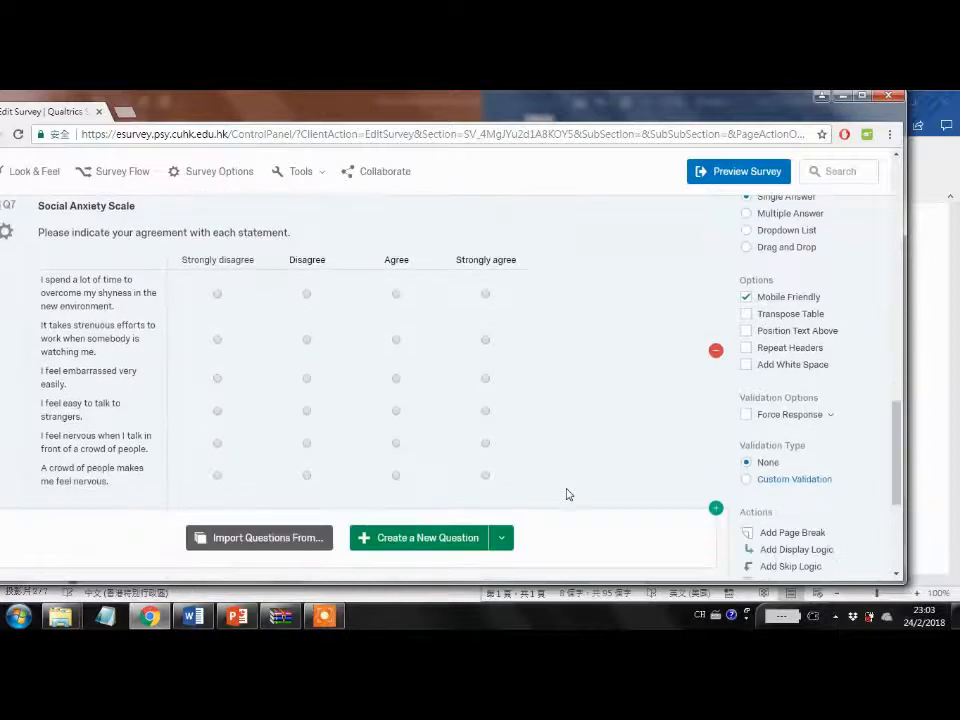
scroll(580, 520, up, 1)
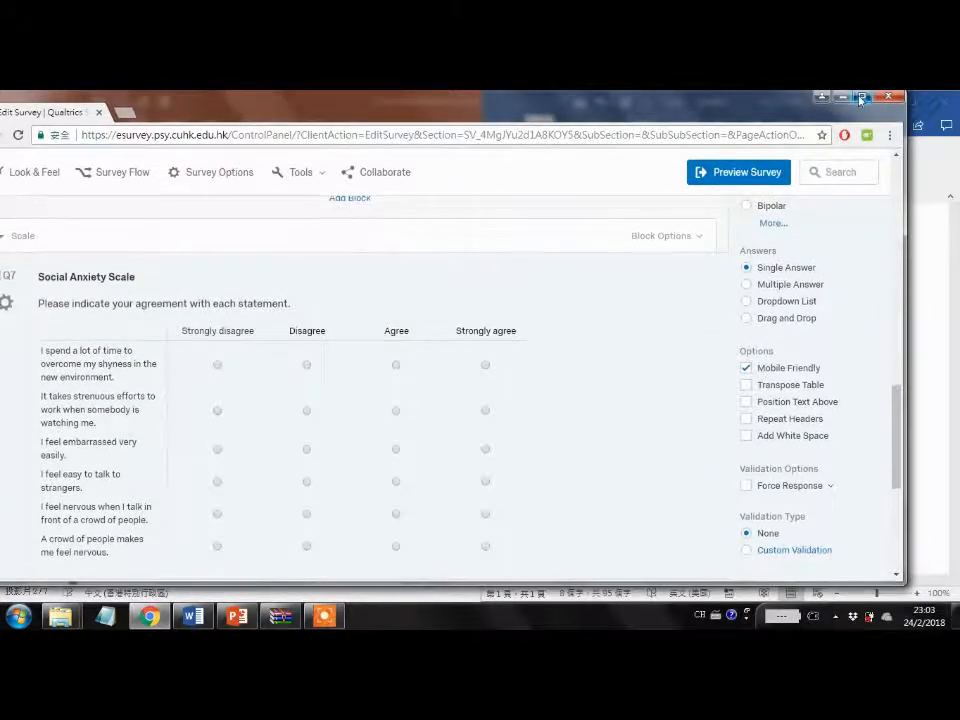
click(860, 99)
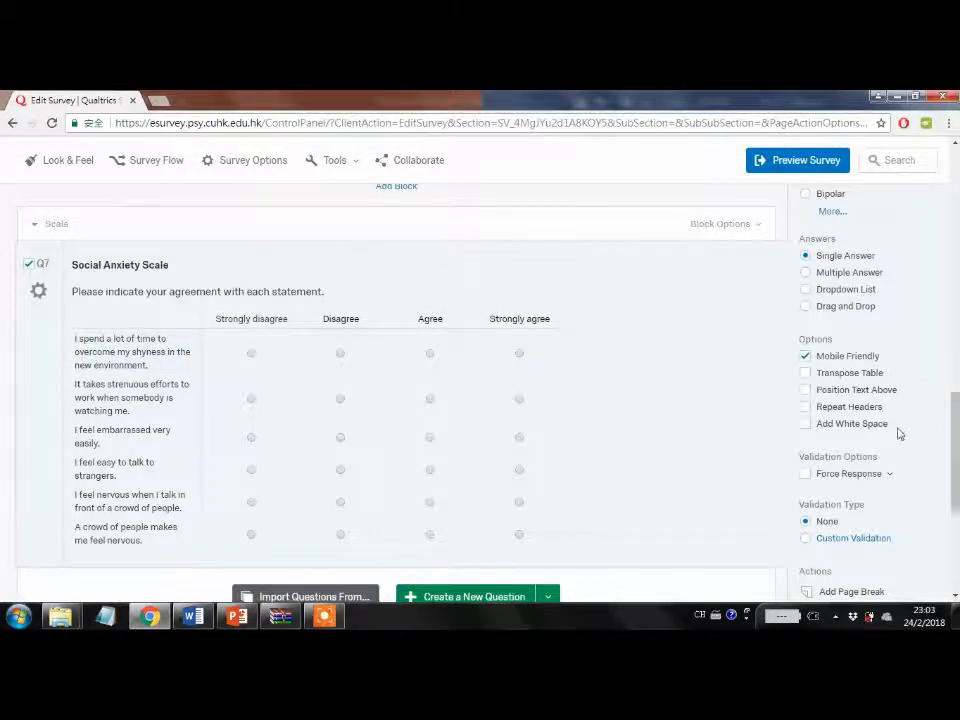
Step: Turn on repeated headers for Q7's Social Anxiety Scale matrix
scroll(893, 472, up, 2)
scroll(893, 472, up, 1)
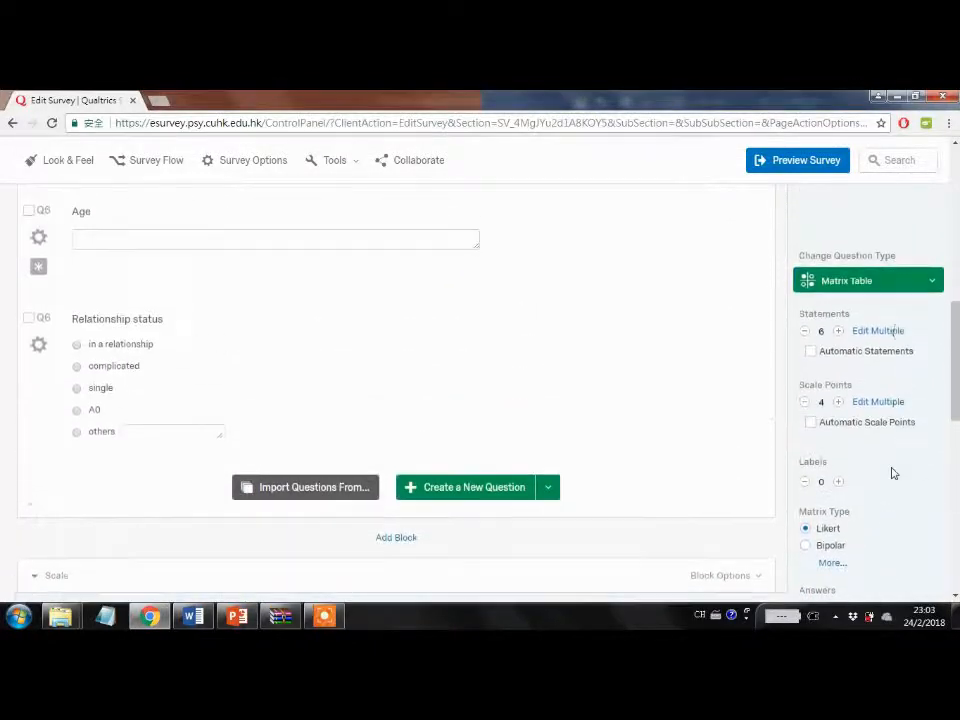
scroll(872, 484, down, 1)
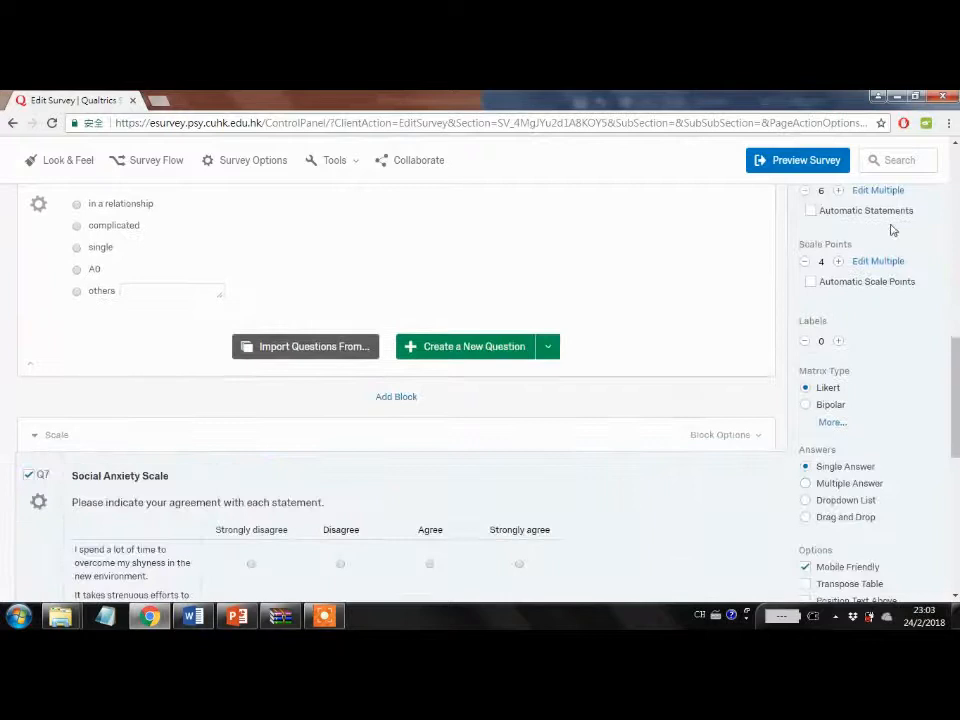
scroll(874, 360, down, 1)
scroll(878, 364, down, 1)
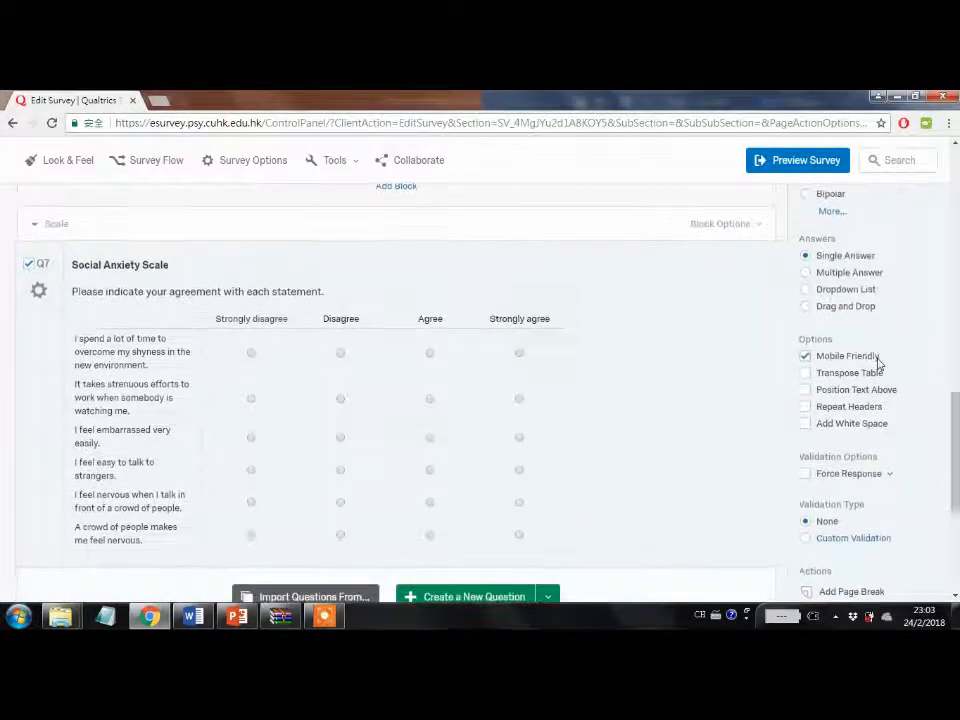
scroll(878, 364, down, 1)
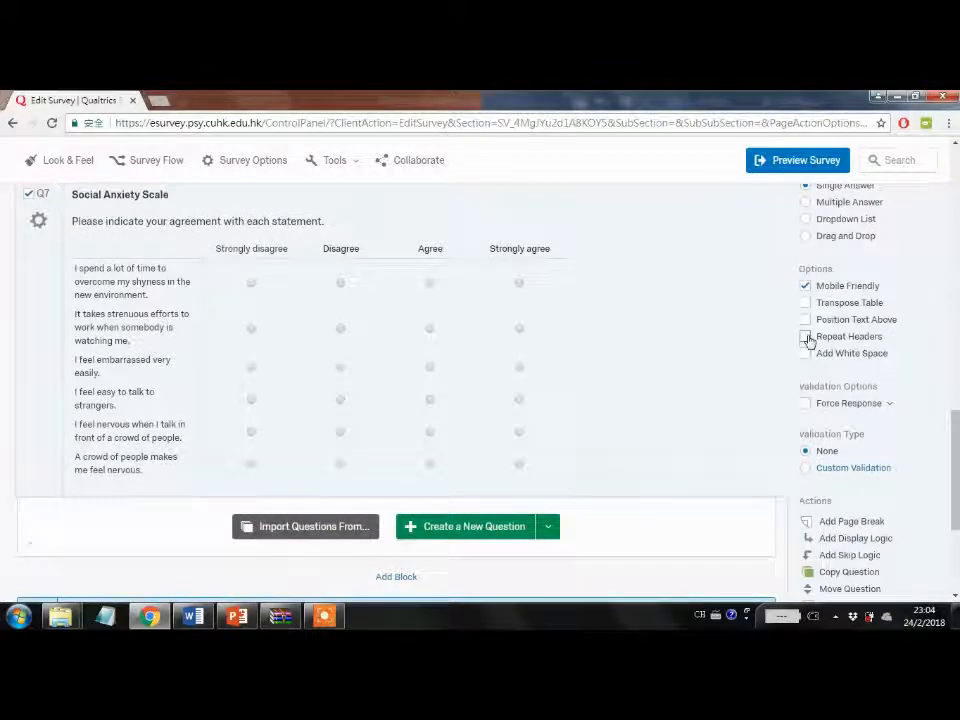
click(806, 337)
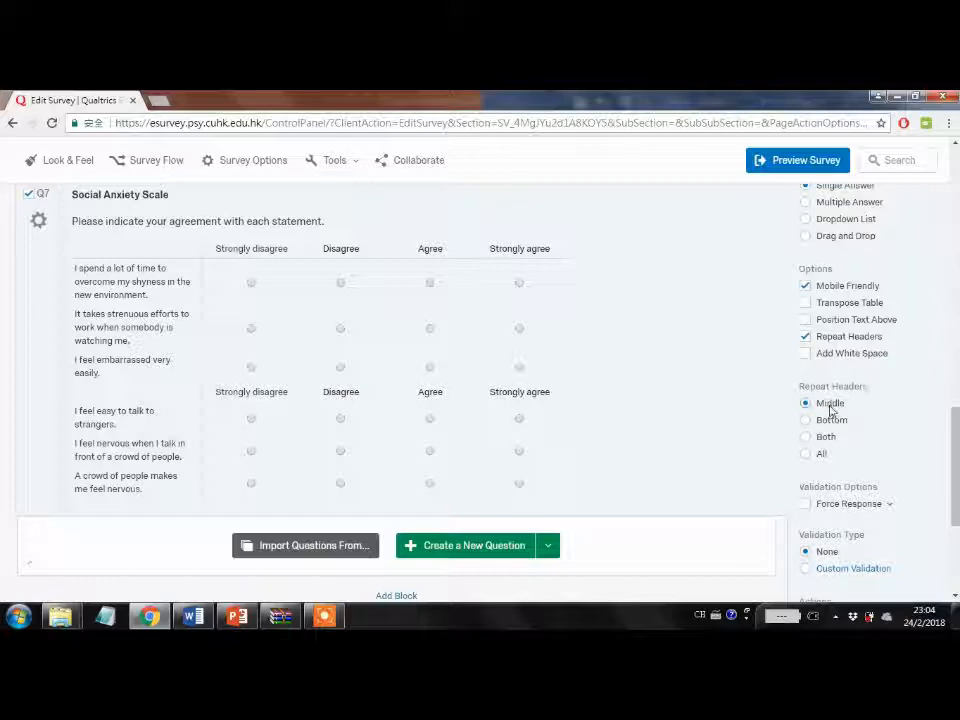
scroll(831, 403, down, 1)
scroll(833, 403, up, 1)
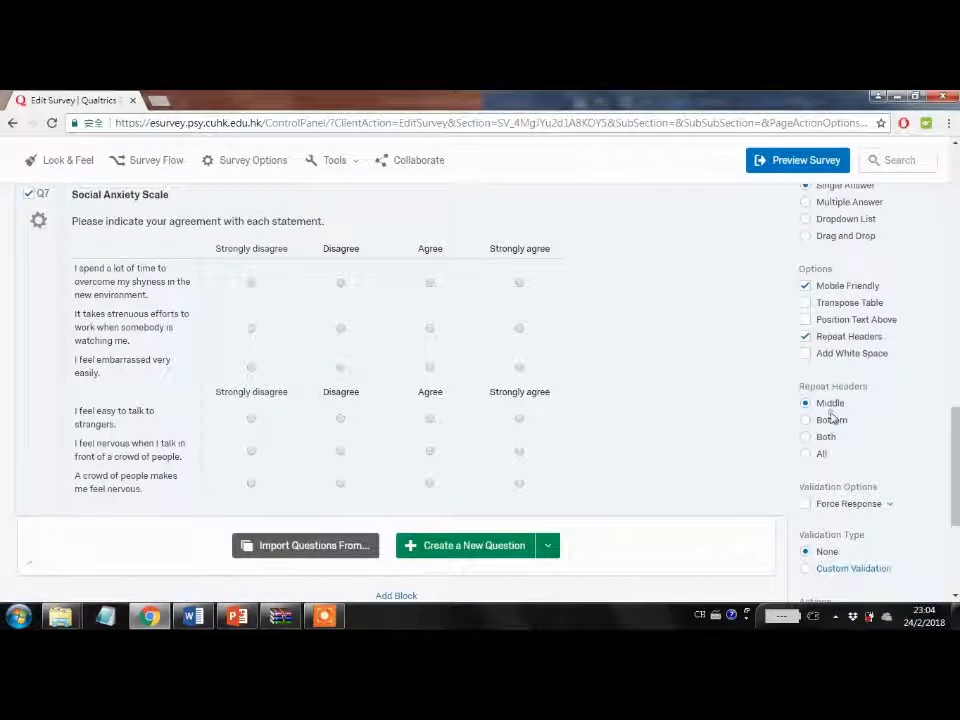
Step: Try the Bottom, Both and All positions for Q7's repeated headers, and set the position back to Middle
click(830, 420)
click(826, 437)
click(823, 455)
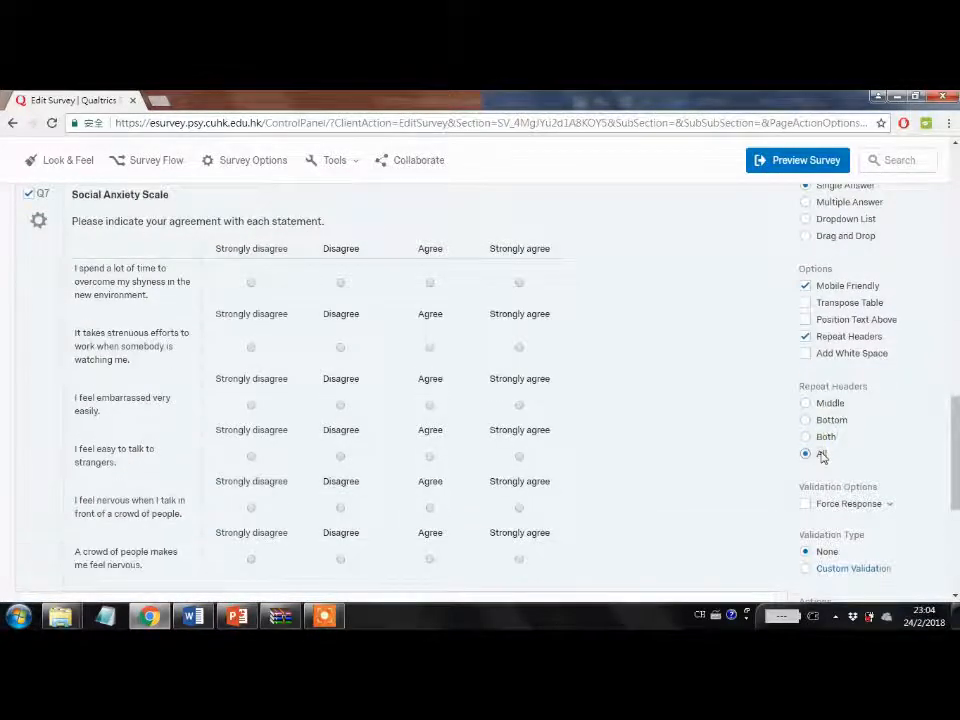
click(820, 408)
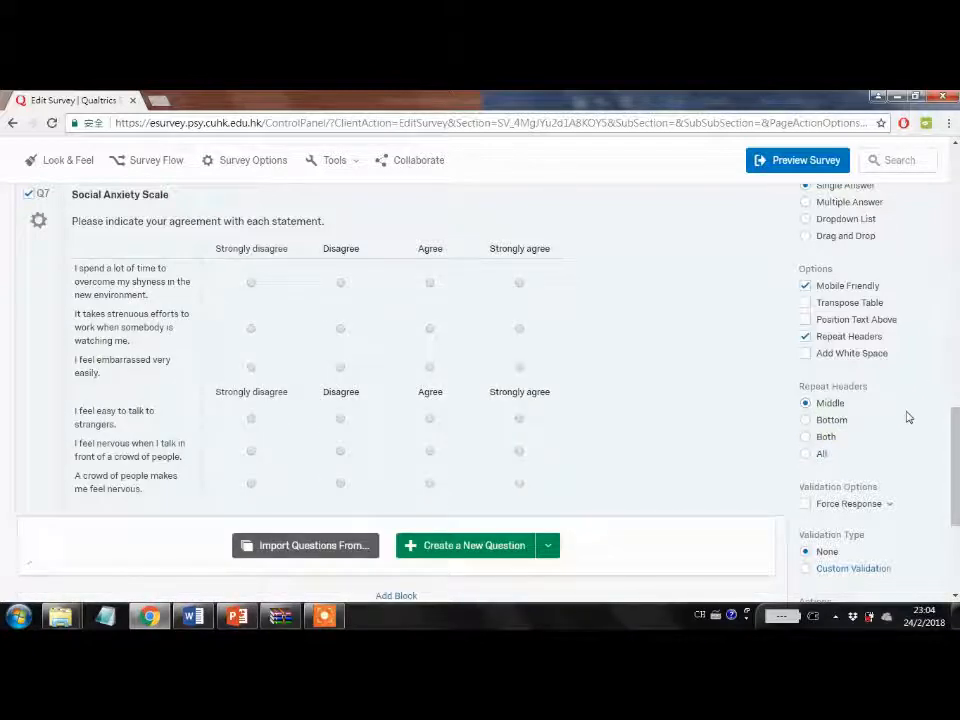
Step: Turn on Force Response for Q7's Social Anxiety Scale matrix
scroll(908, 417, down, 2)
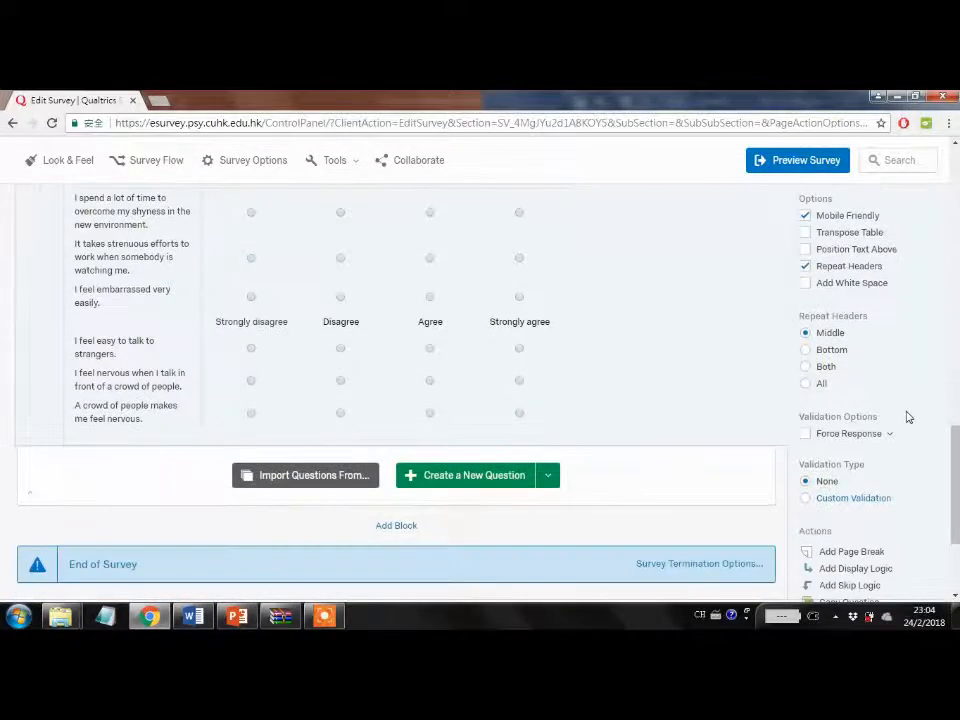
click(806, 434)
scroll(929, 411, down, 3)
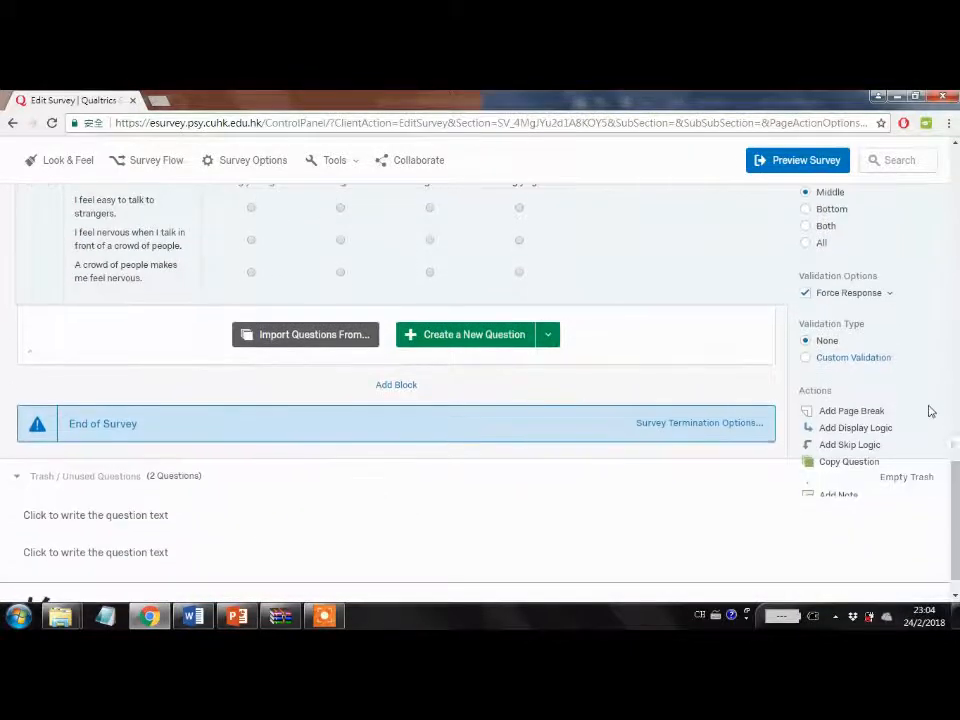
Step: Turn on Force Response for the Relationship status question in the Demographic block and select the Age question
scroll(900, 483, up, 10)
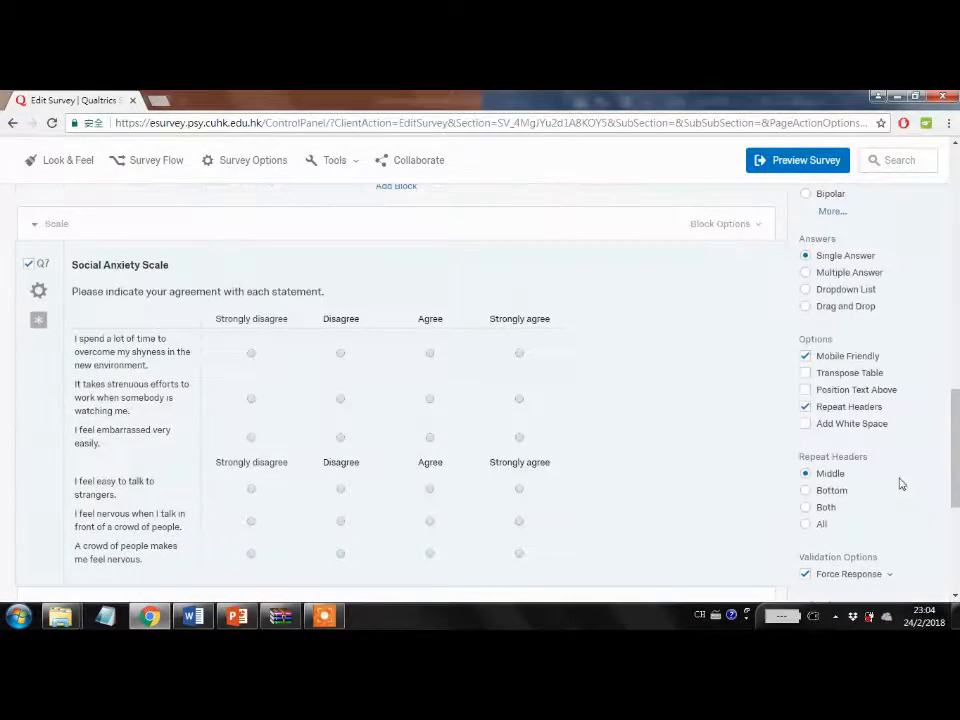
scroll(900, 483, up, 2)
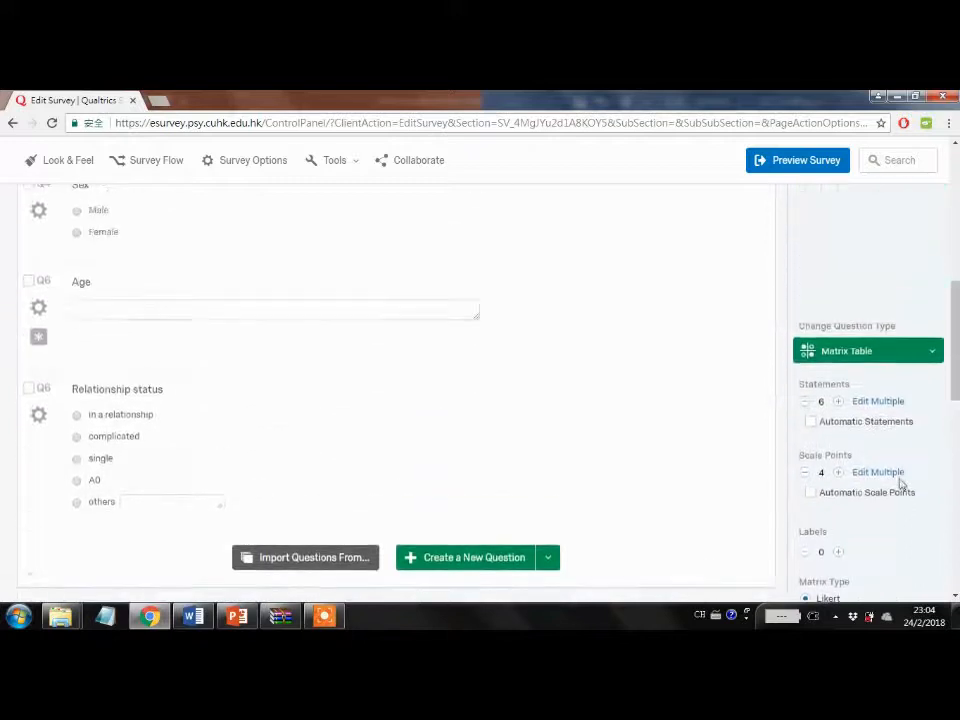
click(681, 495)
scroll(780, 440, down, 1)
click(805, 390)
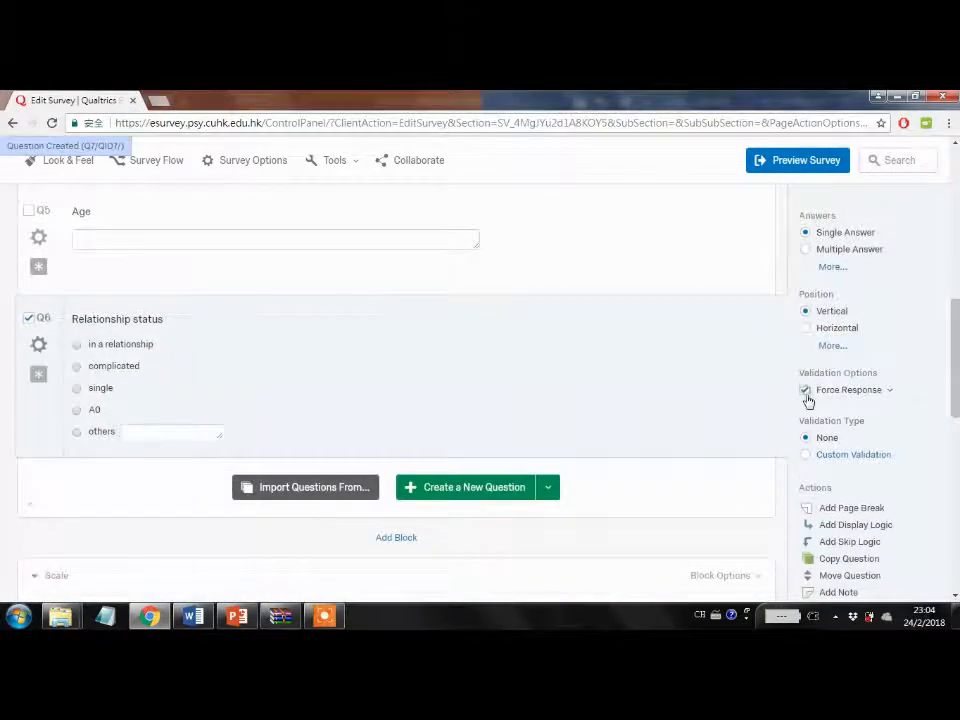
scroll(611, 349, up, 2)
click(606, 343)
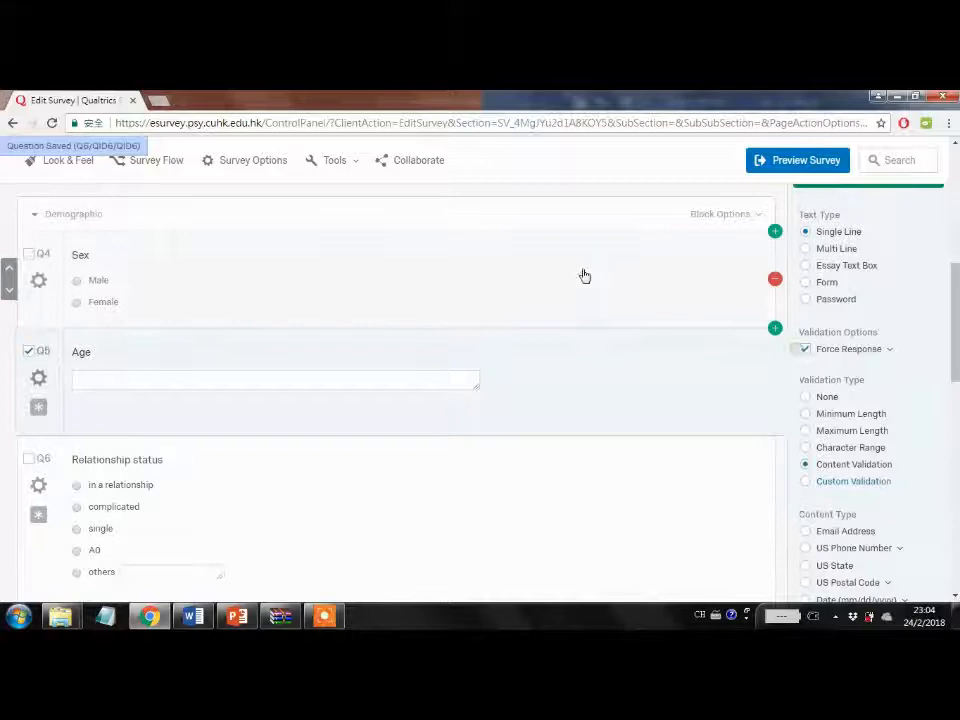
Step: Turn on Force Response for the Sex question in the Demographic block and check the remaining questions
click(581, 270)
click(802, 472)
scroll(358, 429, down, 5)
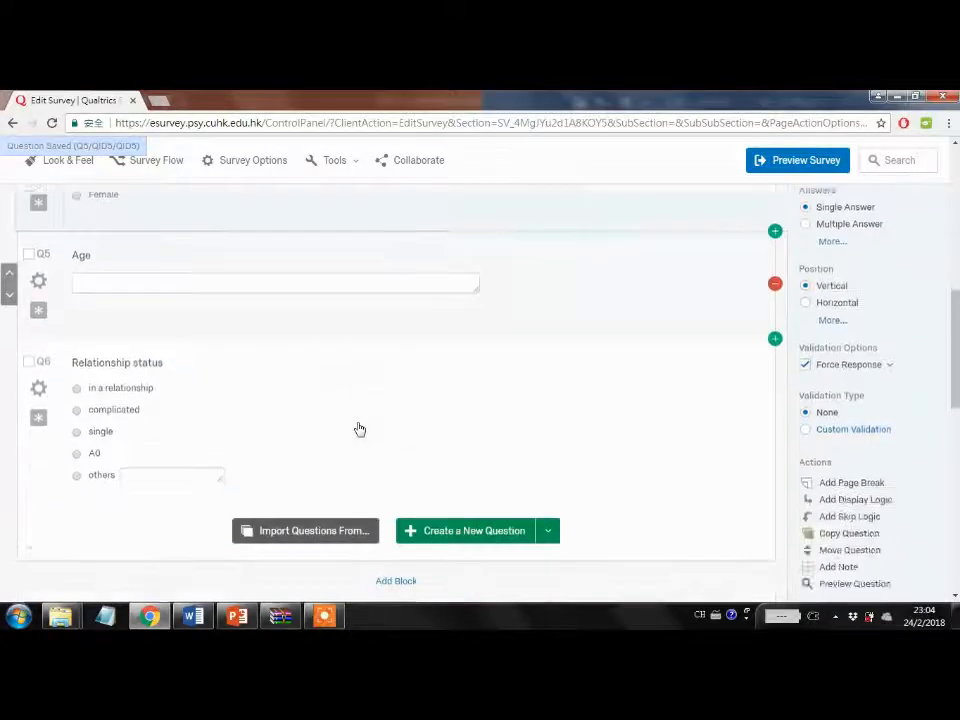
scroll(358, 438, up, 2)
scroll(357, 437, down, 2)
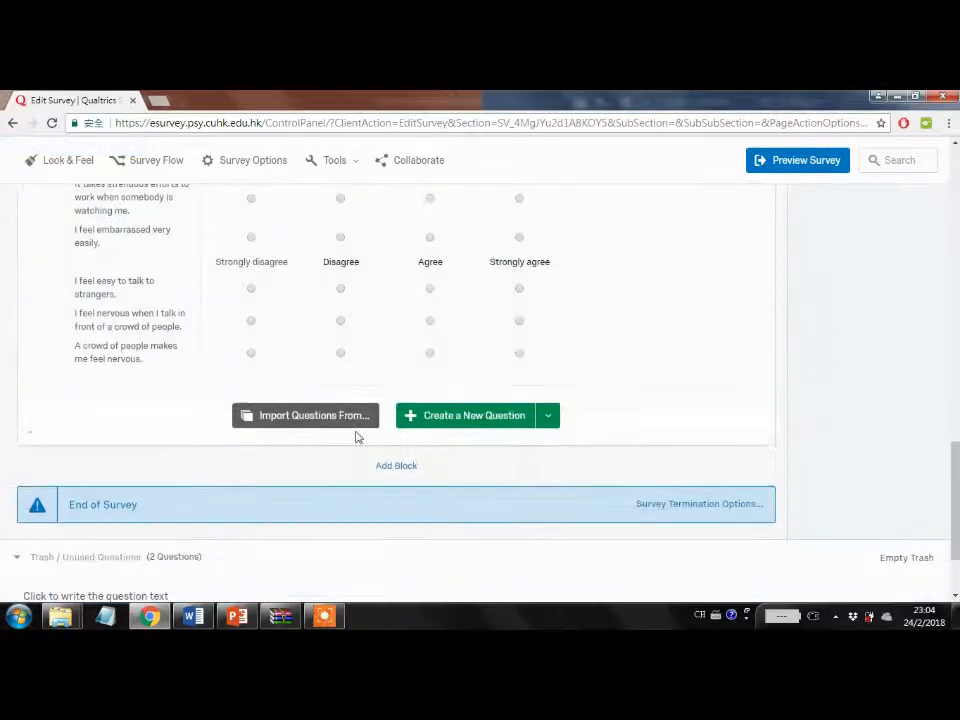
scroll(366, 549, up, 3)
scroll(366, 549, up, 10)
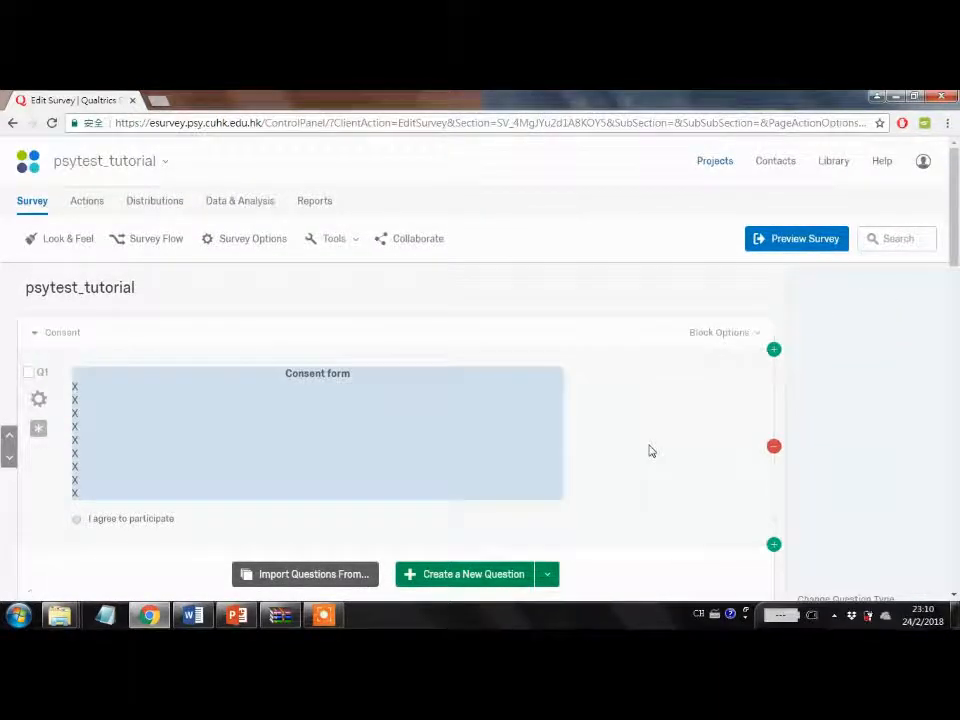
Step: Preview the survey through to its end page and close the preview
click(650, 449)
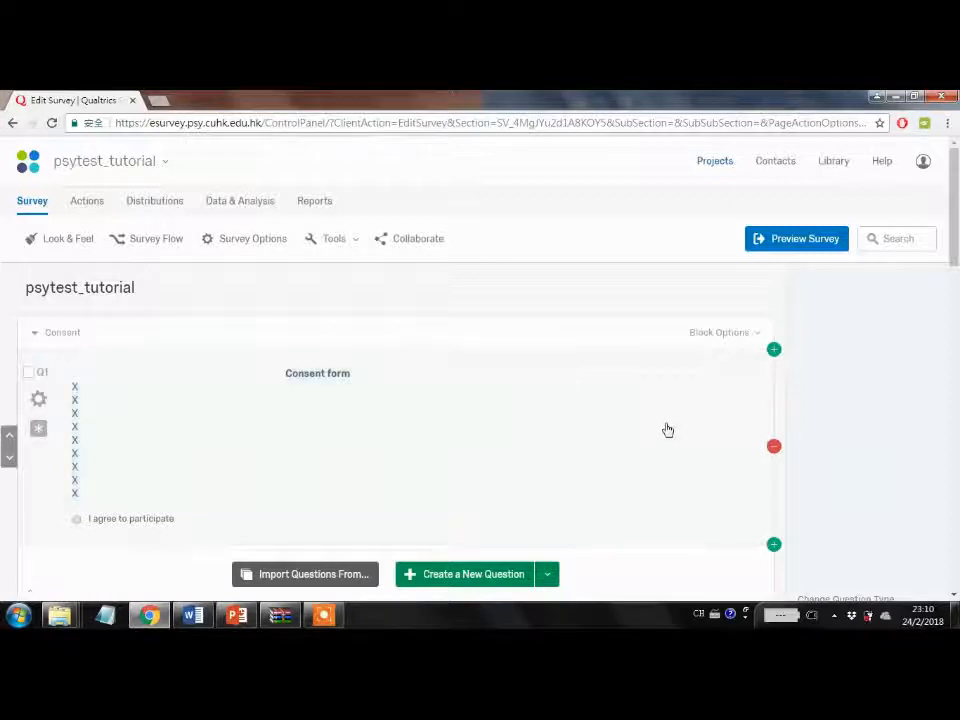
click(793, 242)
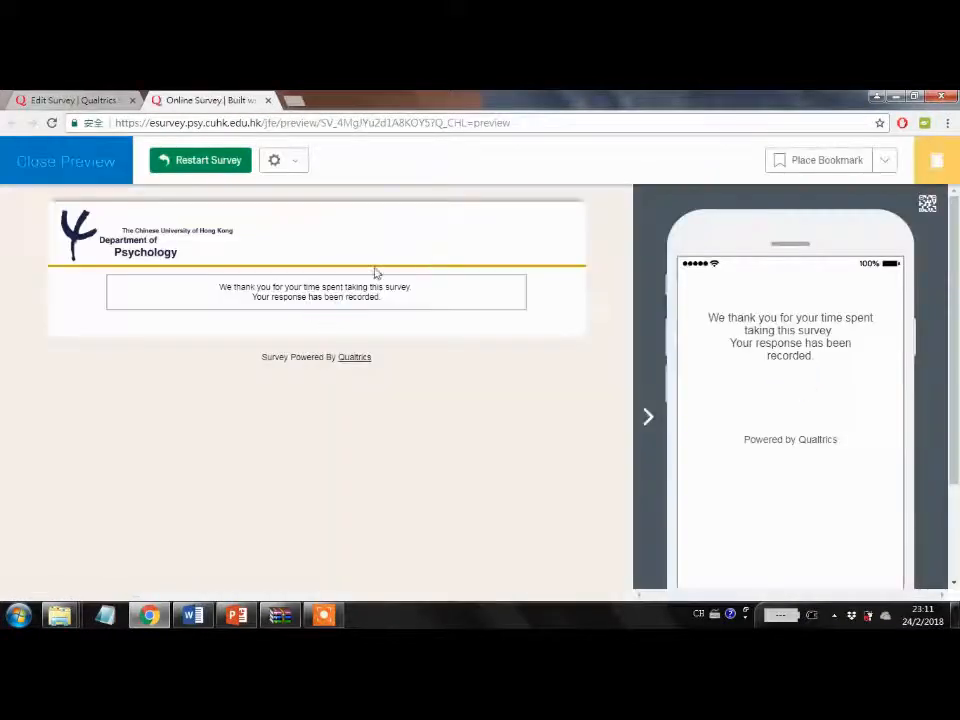
click(268, 100)
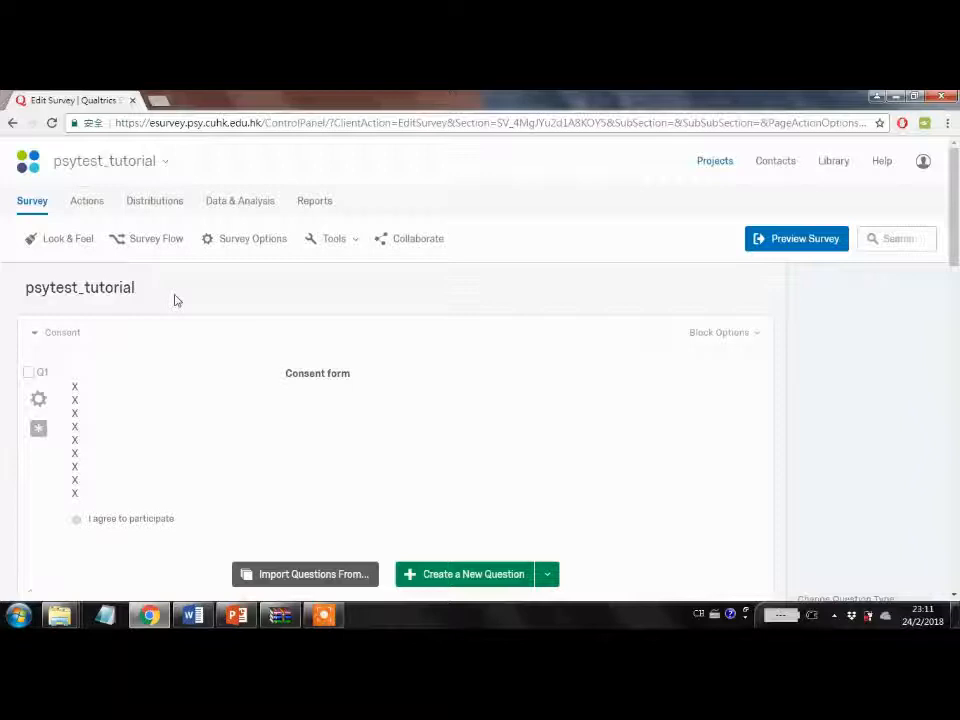
Step: Open the Look & Feel settings and try to advance the sample survey past the consent form without answering
scroll(177, 300, down, 1)
scroll(177, 300, up, 1)
click(70, 240)
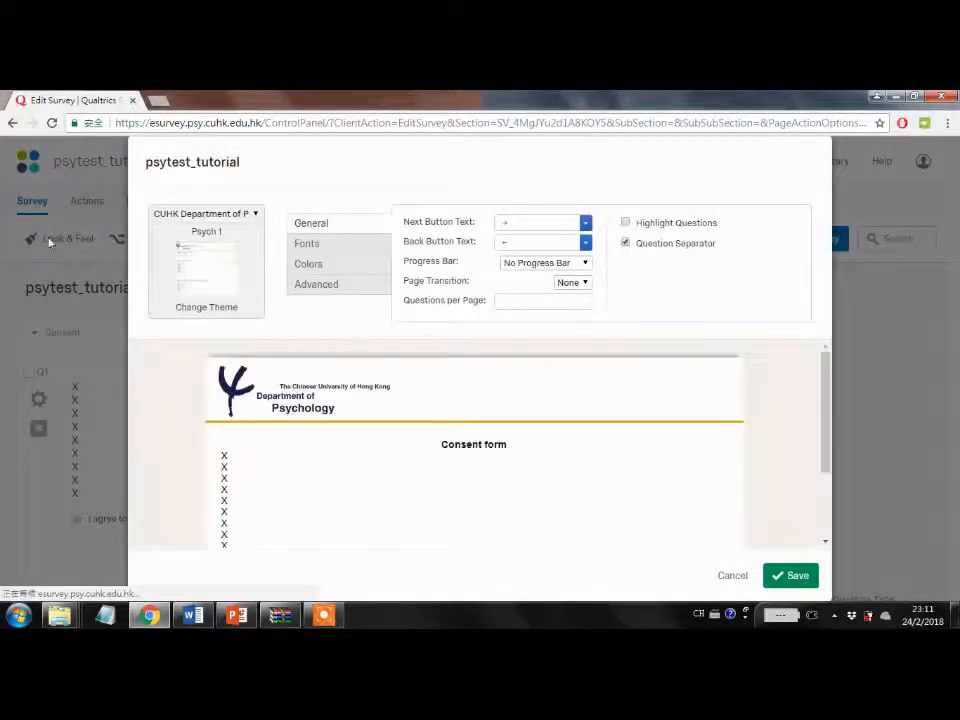
scroll(377, 368, down, 2)
scroll(441, 439, up, 2)
scroll(441, 438, down, 1)
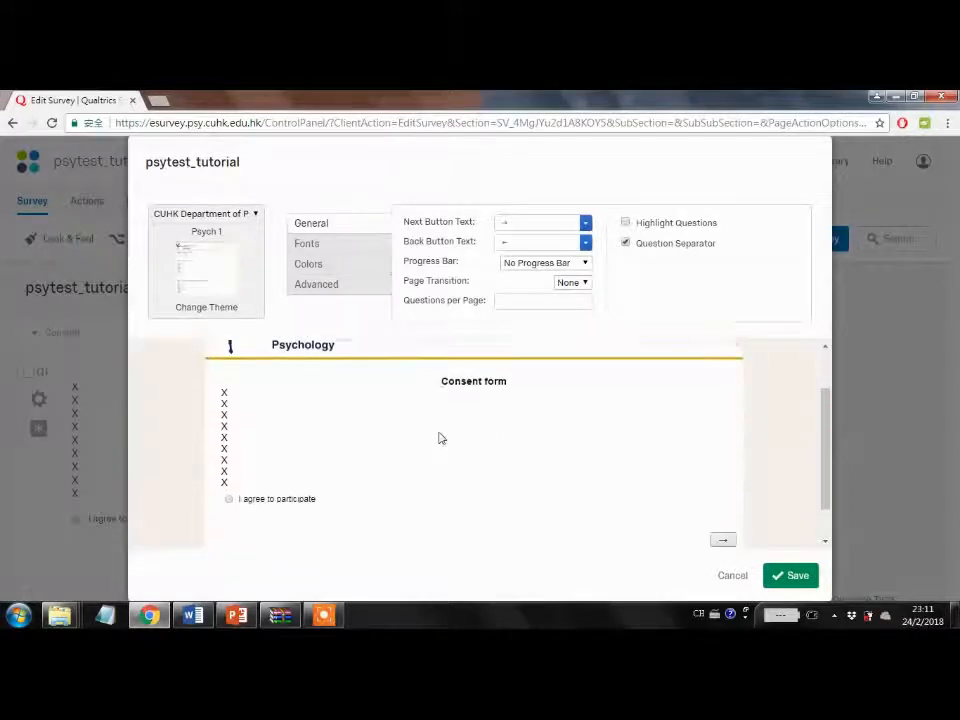
scroll(411, 388, up, 1)
scroll(413, 388, down, 1)
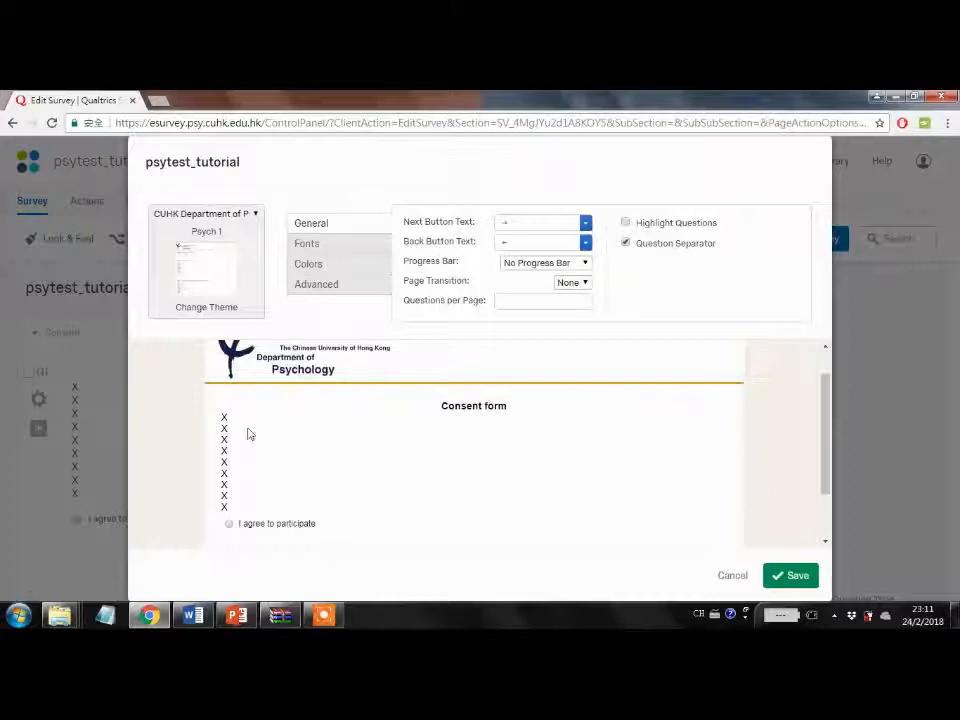
scroll(250, 434, down, 2)
click(724, 500)
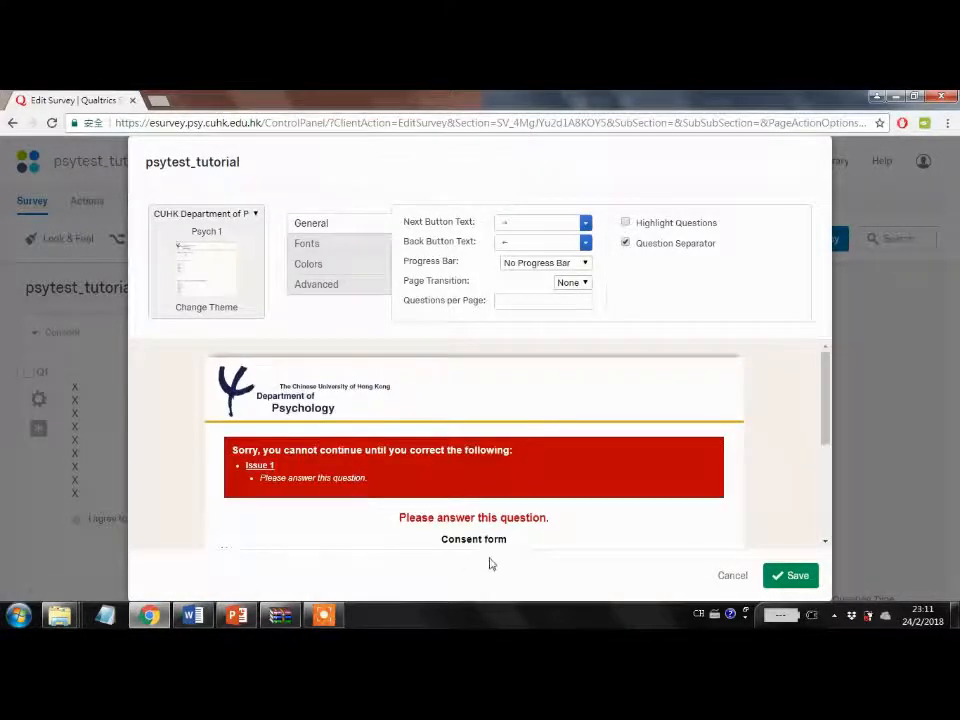
Step: Agree to participate on the sample survey's consent form and advance to the Demographic questions
scroll(504, 538, down, 5)
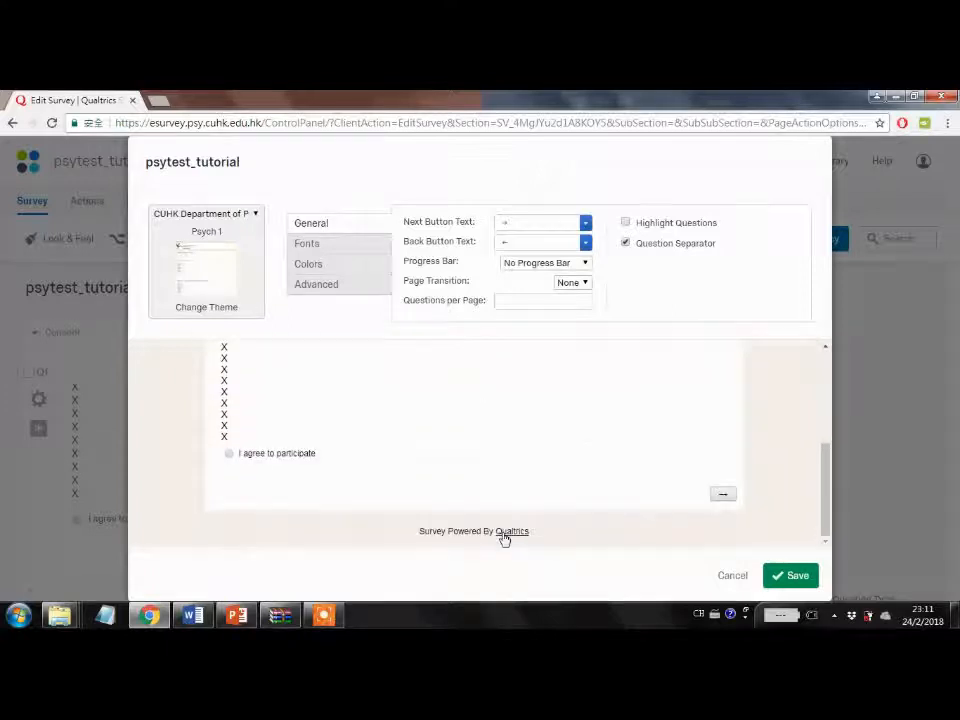
click(230, 456)
click(722, 496)
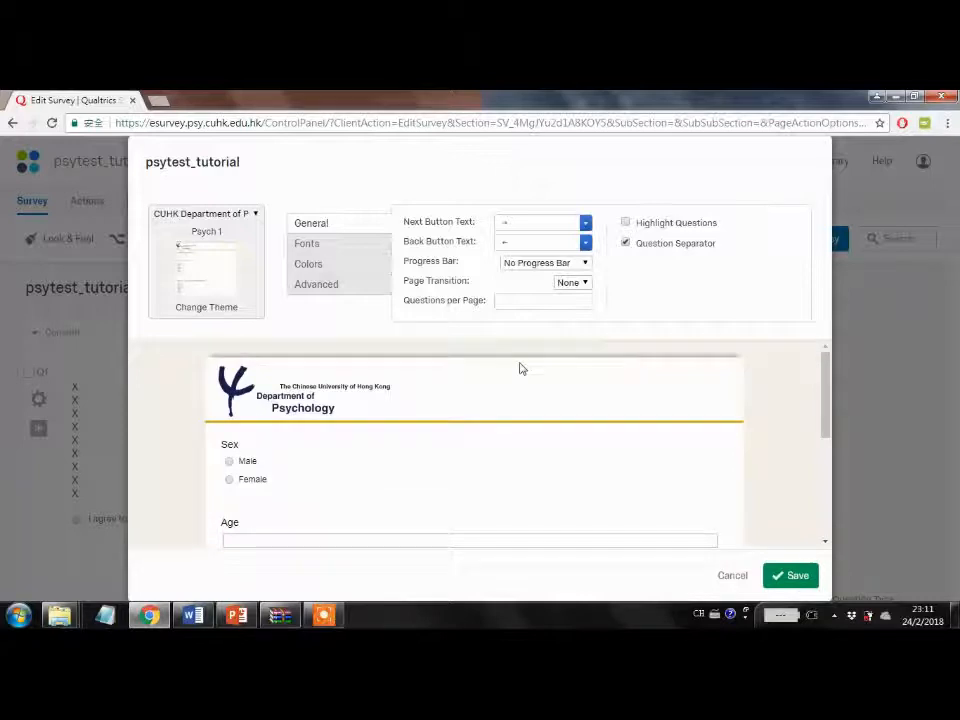
Step: Test the Demographic page with Sex Male, Age "the" and Relationship status "in a relationship", and try to advance
scroll(520, 369, down, 1)
click(229, 391)
click(274, 468)
scroll(274, 468, down, 1)
scroll(274, 468, up, 1)
scroll(275, 468, down, 1)
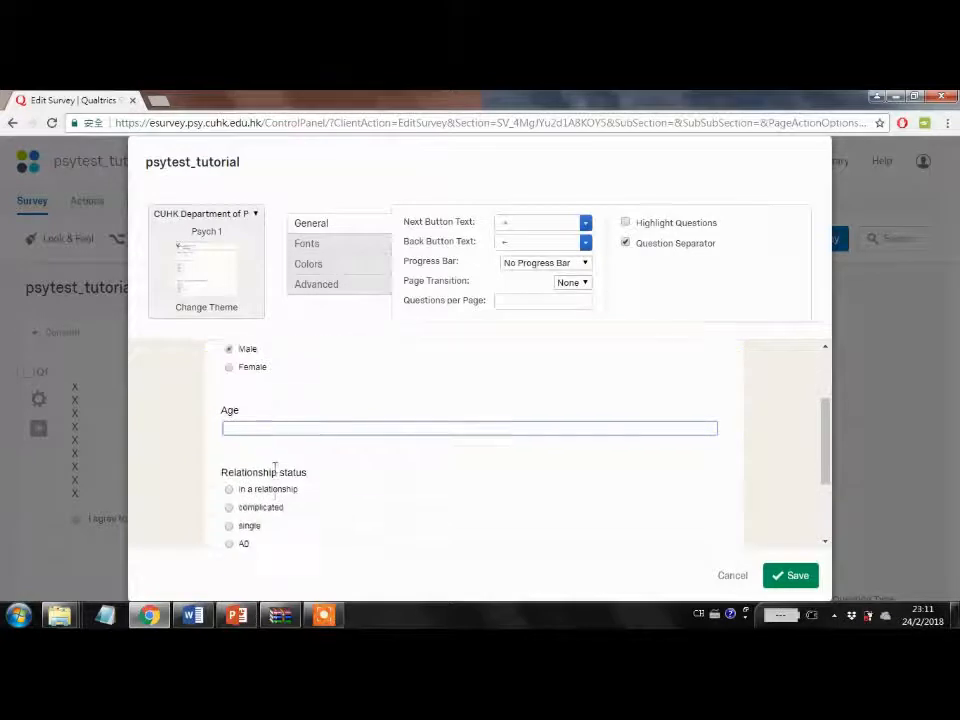
text(fre)
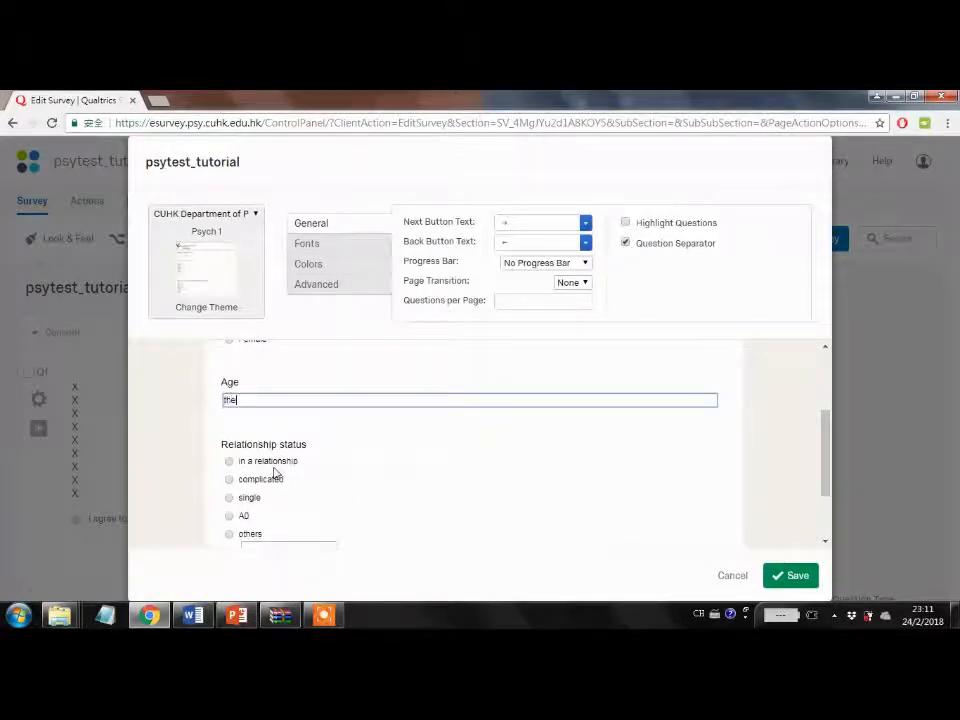
scroll(274, 471, down, 1)
scroll(272, 456, up, 1)
click(276, 441)
scroll(626, 476, down, 1)
click(722, 493)
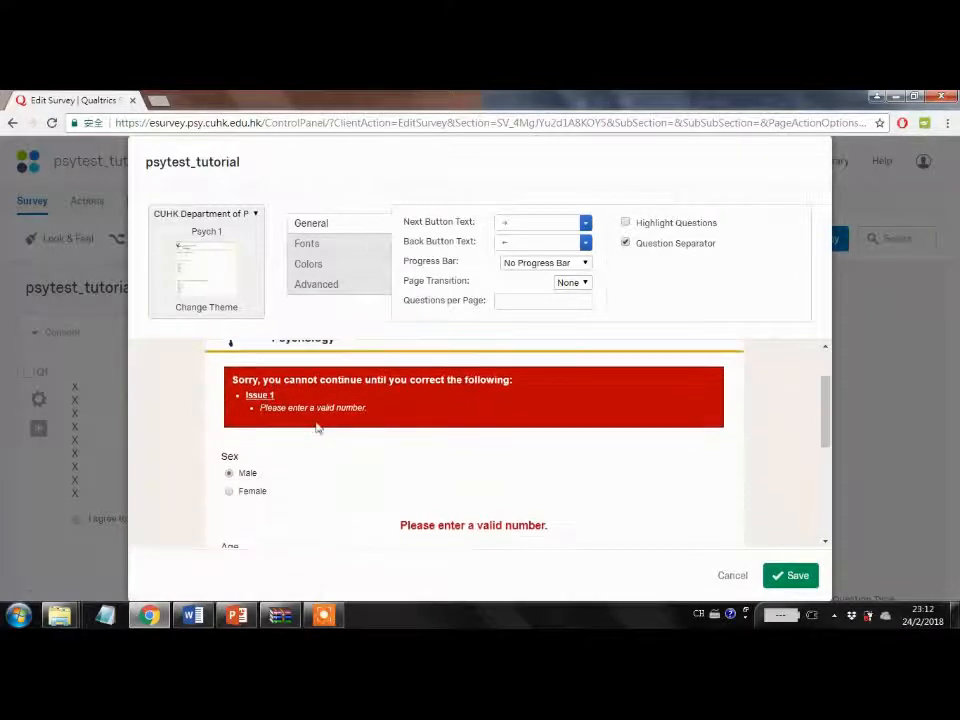
Step: Review the Age validation message and replace the Age answer with 18
drag(366, 409, 278, 408)
click(366, 411)
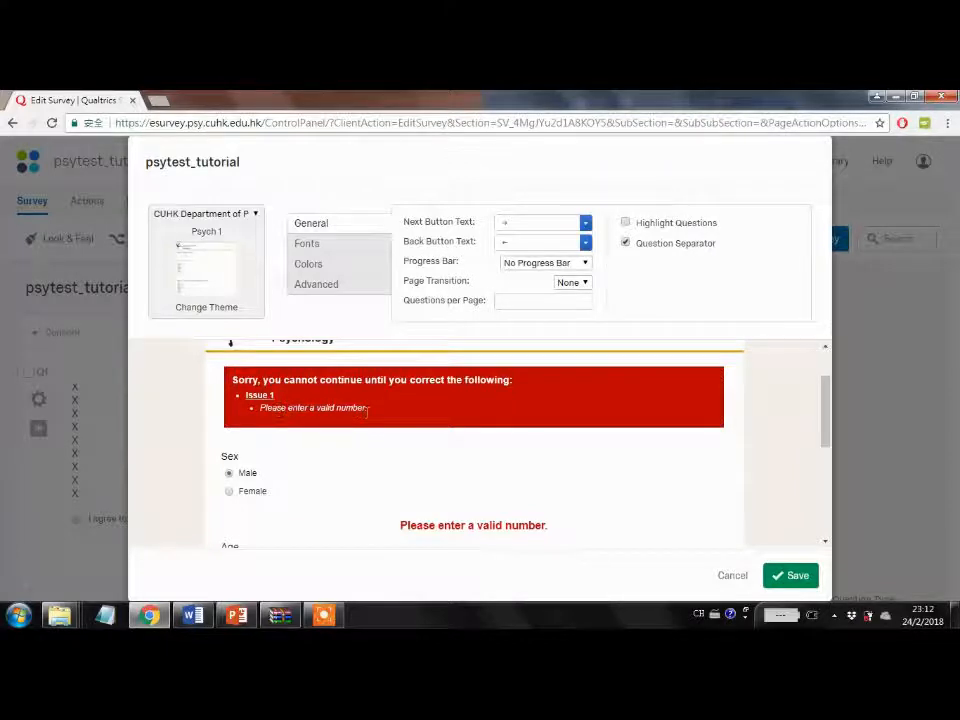
scroll(366, 412, down, 1)
scroll(366, 419, up, 1)
scroll(366, 419, down, 2)
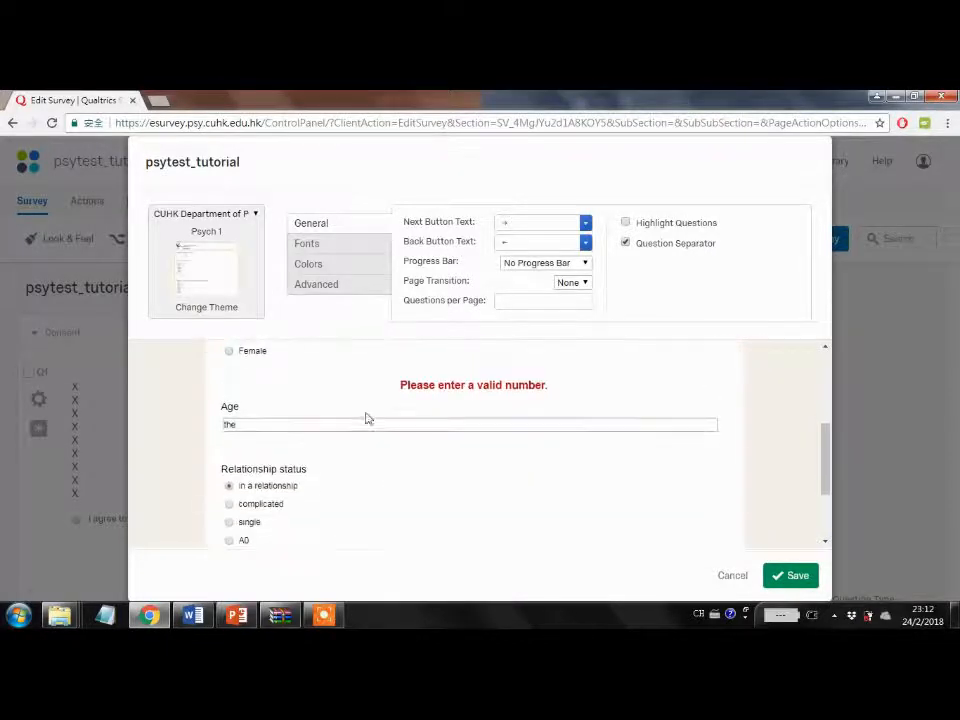
double_click(379, 423)
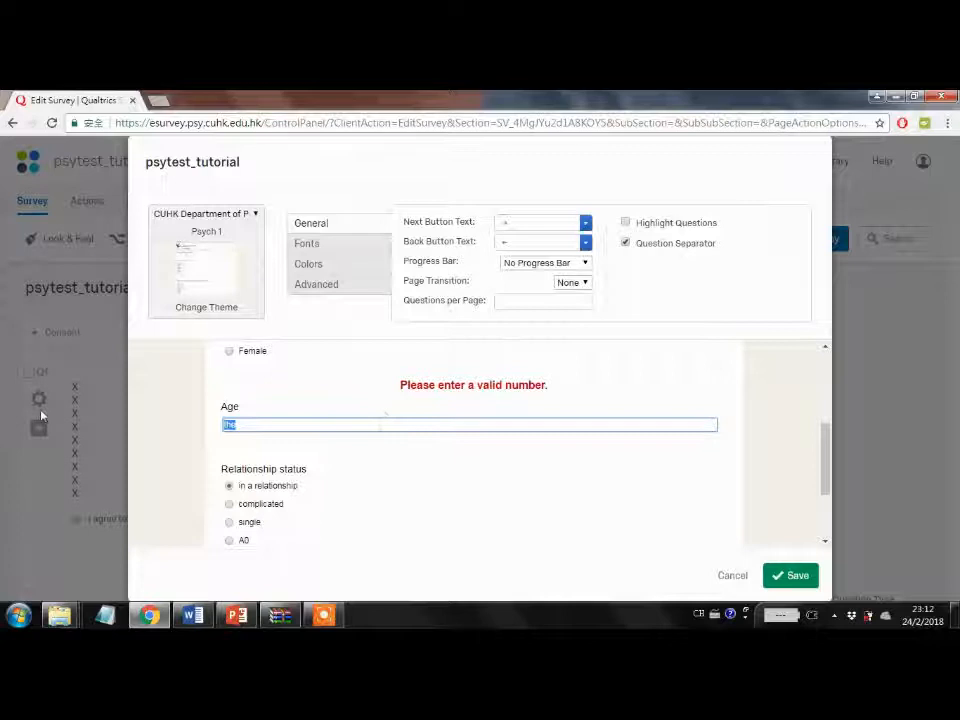
text(18)
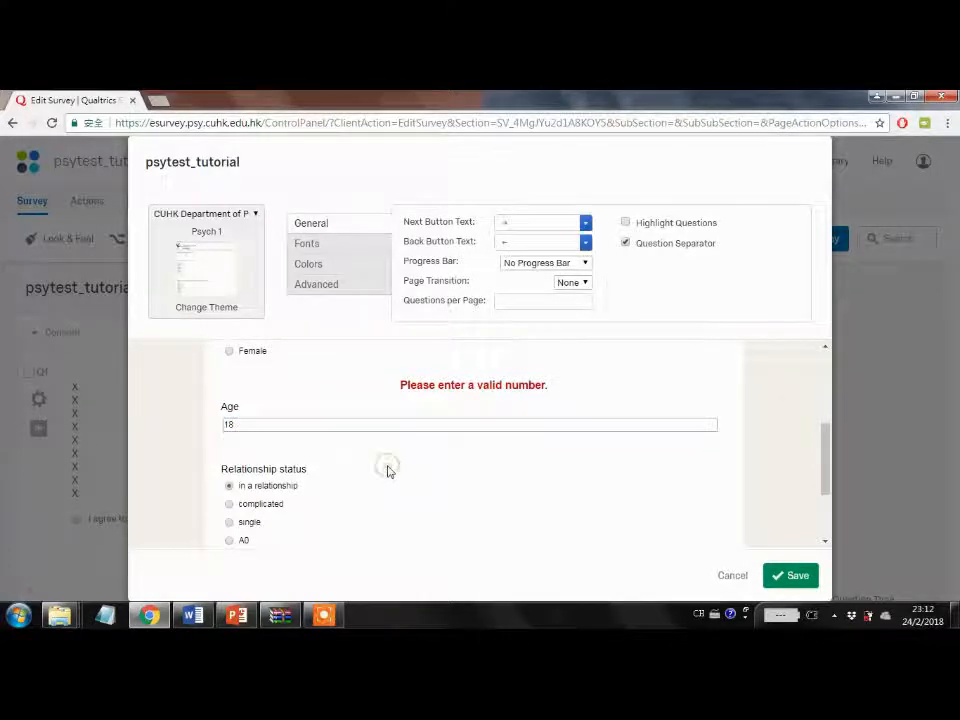
Step: Set the Relationship status answer to A0 and advance to the Social Anxiety Scale page
scroll(389, 471, down, 1)
click(268, 435)
click(245, 471)
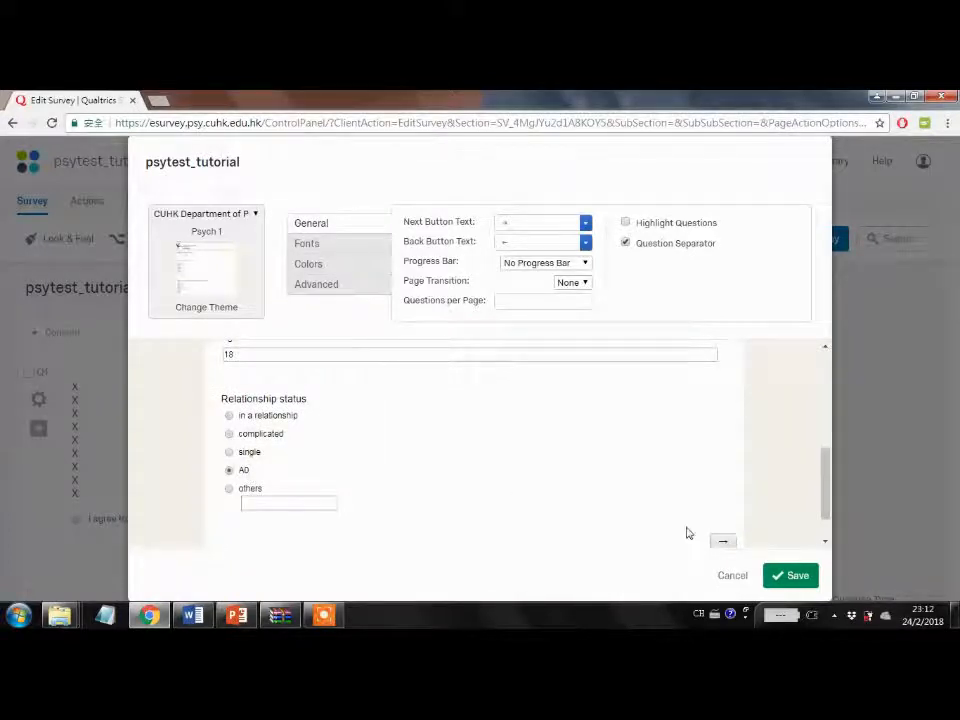
scroll(690, 530, down, 1)
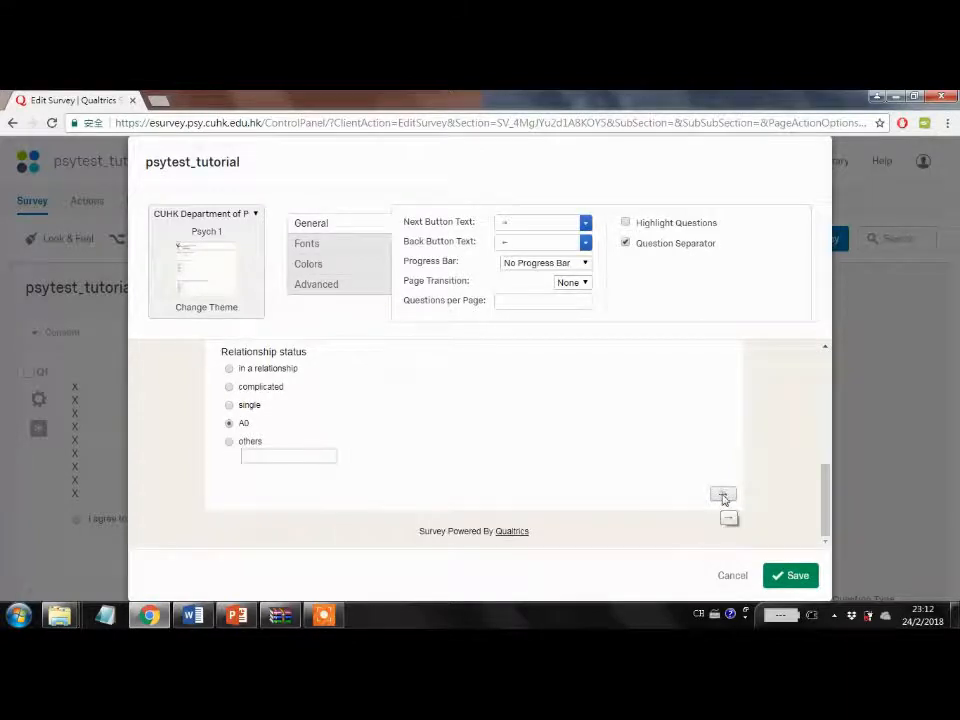
click(722, 498)
Step: Answer Agree for the second and fourth Social Anxiety Scale statements and Strongly agree for the rest, submit, and save the Look & Feel settings
scroll(306, 429, down, 3)
scroll(467, 430, up, 2)
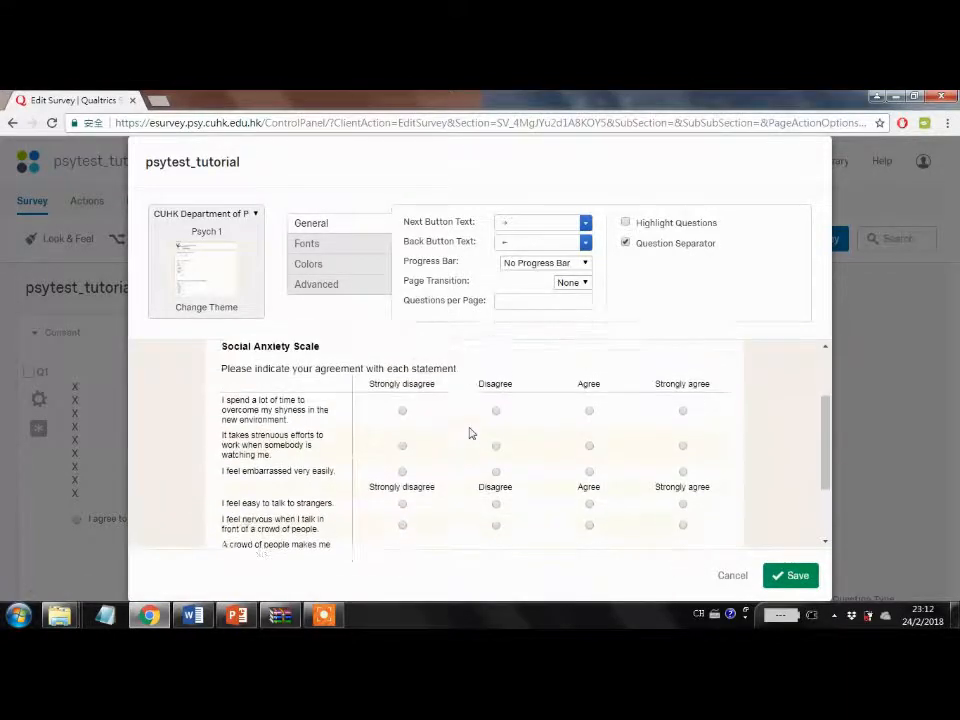
scroll(661, 486, down, 1)
click(682, 368)
click(589, 405)
click(589, 462)
click(682, 429)
click(682, 483)
click(682, 508)
scroll(737, 470, down, 1)
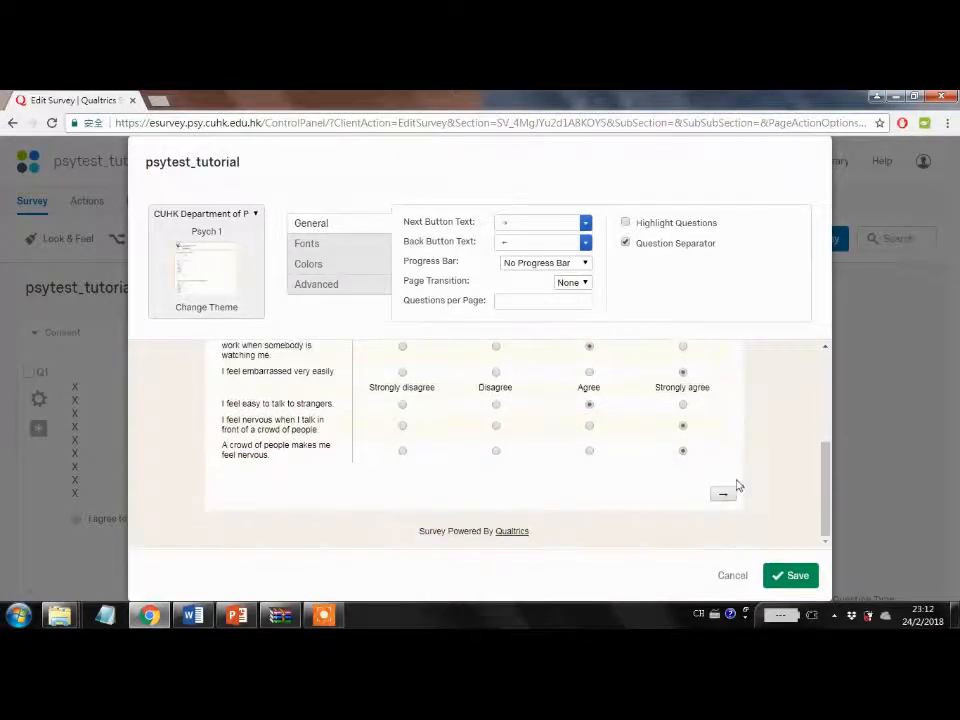
click(723, 494)
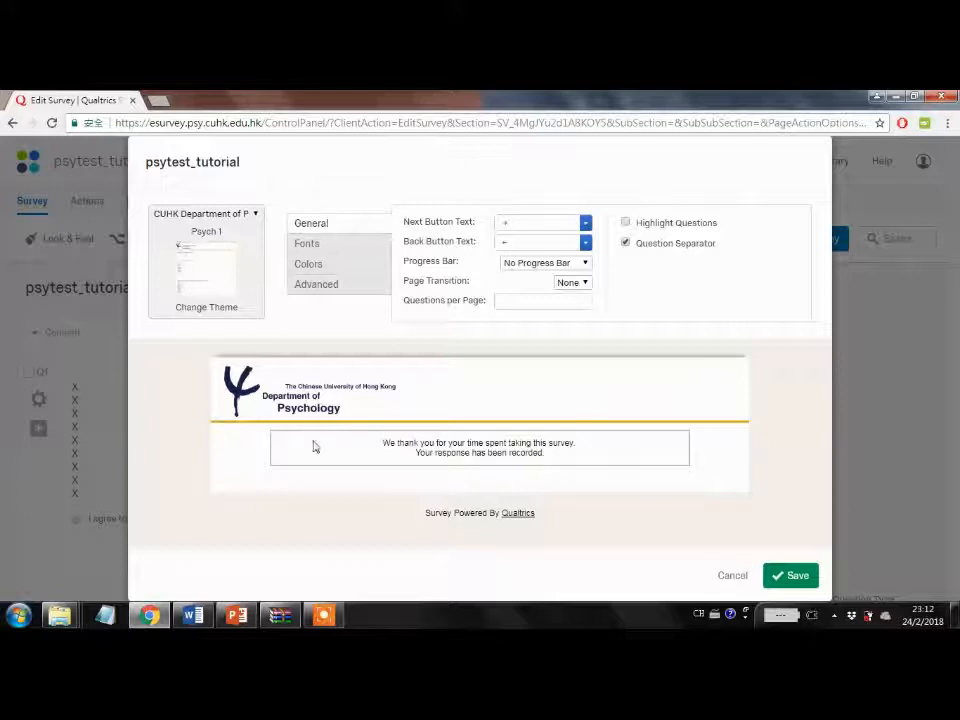
click(792, 577)
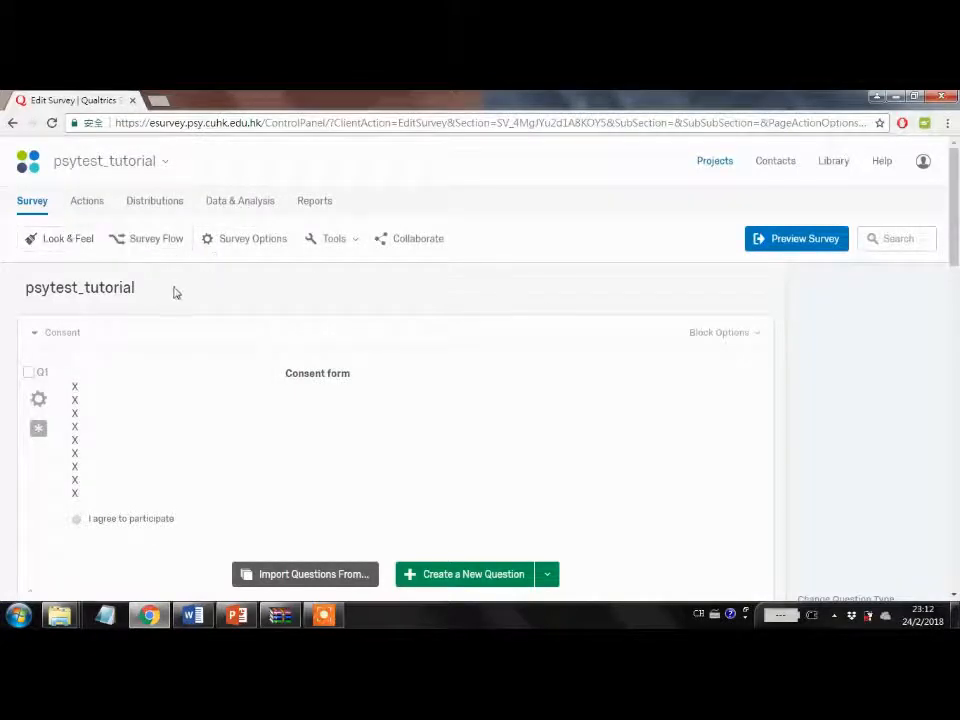
Step: Set up web distribution of the survey with an anonymous link
click(160, 203)
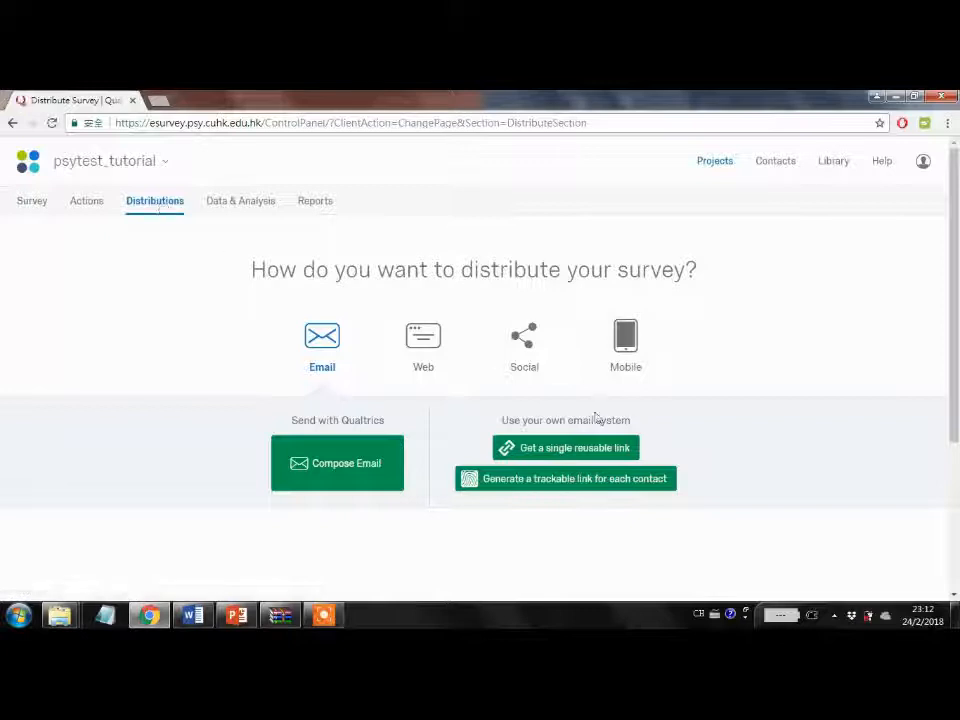
click(432, 345)
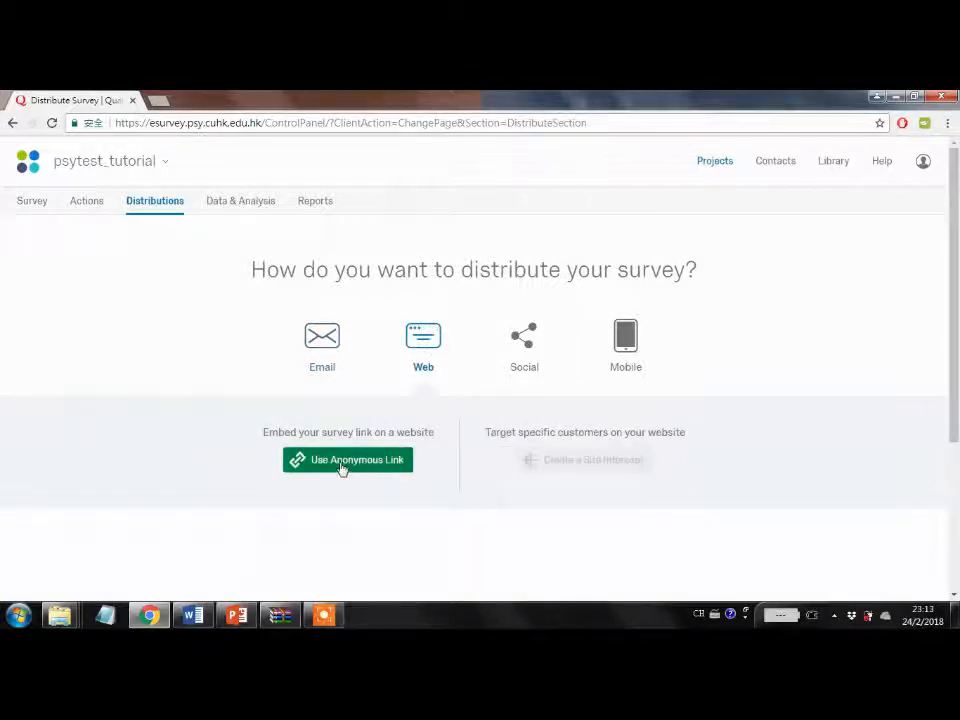
click(302, 467)
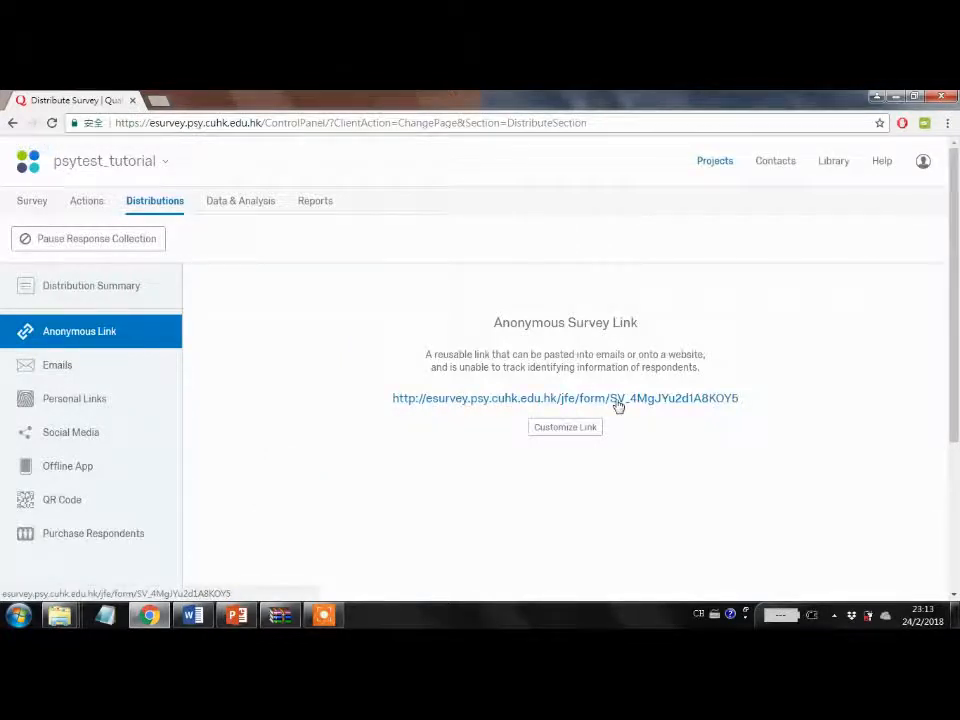
Step: Test the anonymous survey link in a new browser tab, close that tab, and highlight the link address
click(658, 400)
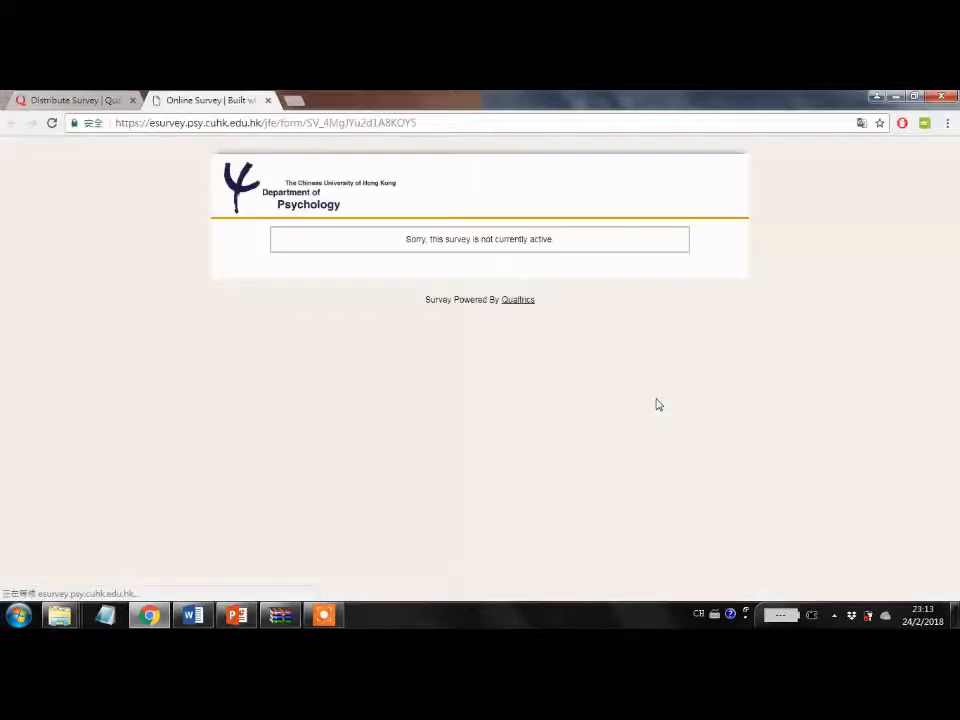
click(268, 101)
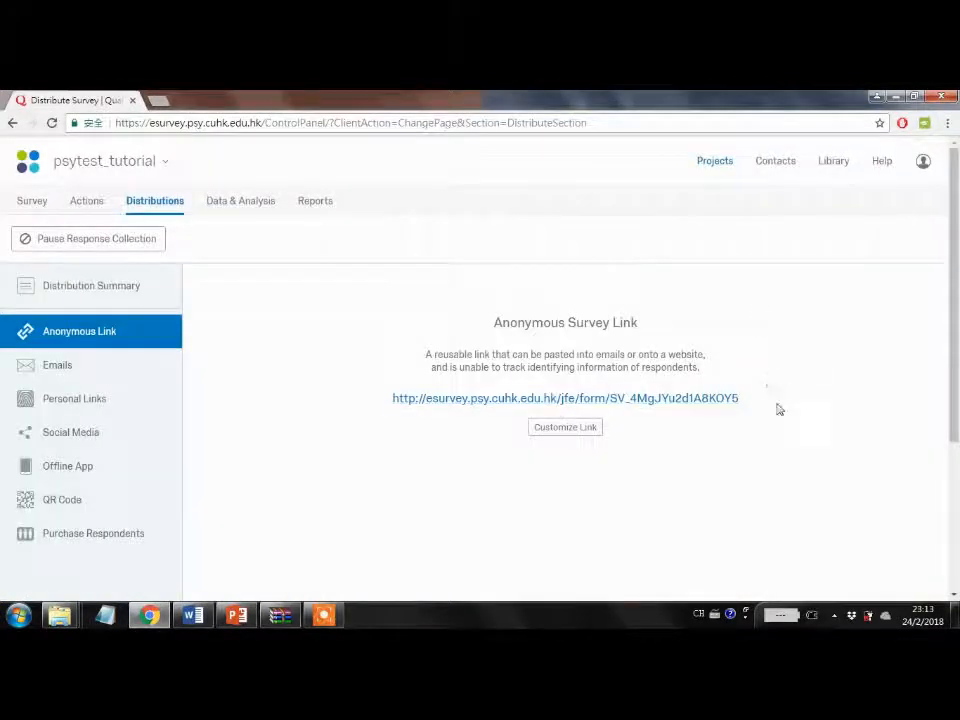
drag(745, 399, 708, 381)
click(724, 375)
drag(740, 399, 391, 398)
click(471, 352)
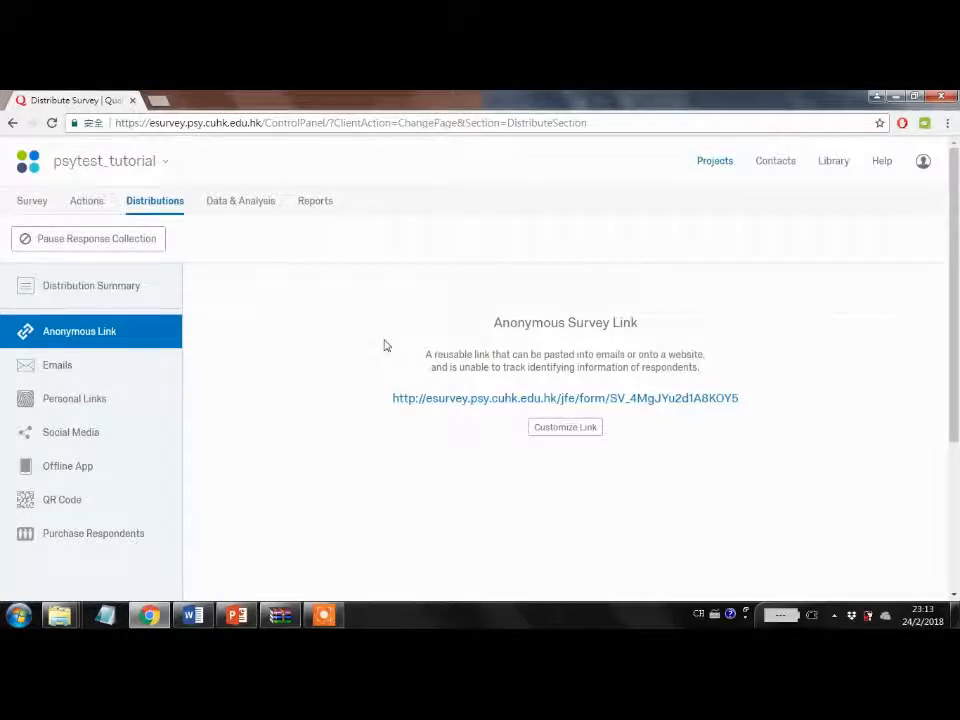
Step: Open the data export options for the survey's recorded responses and read the CSV format description
click(265, 209)
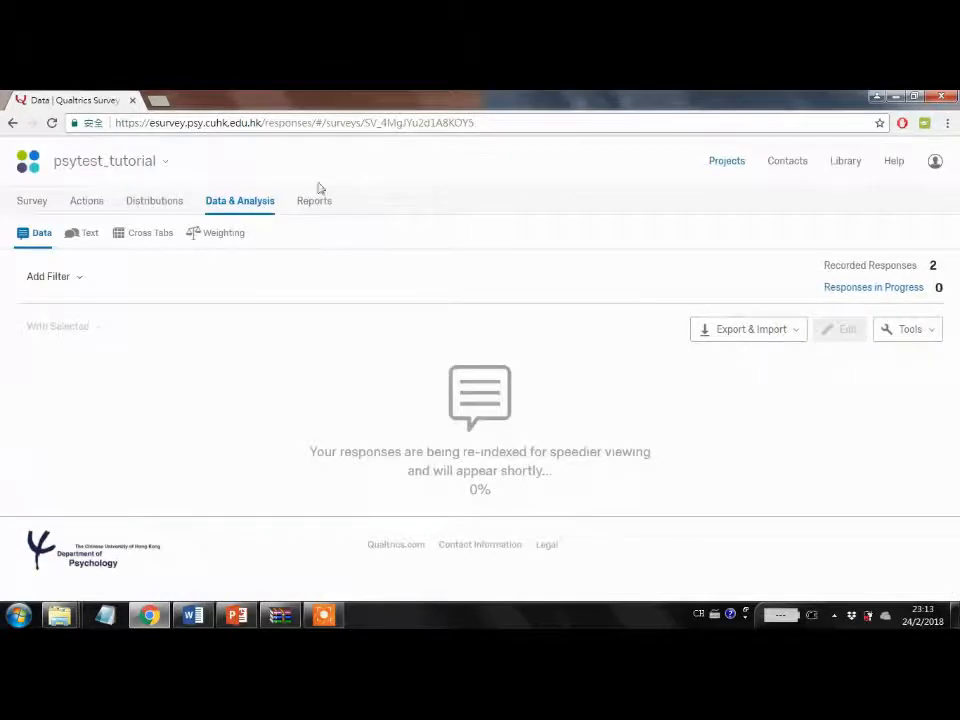
click(759, 330)
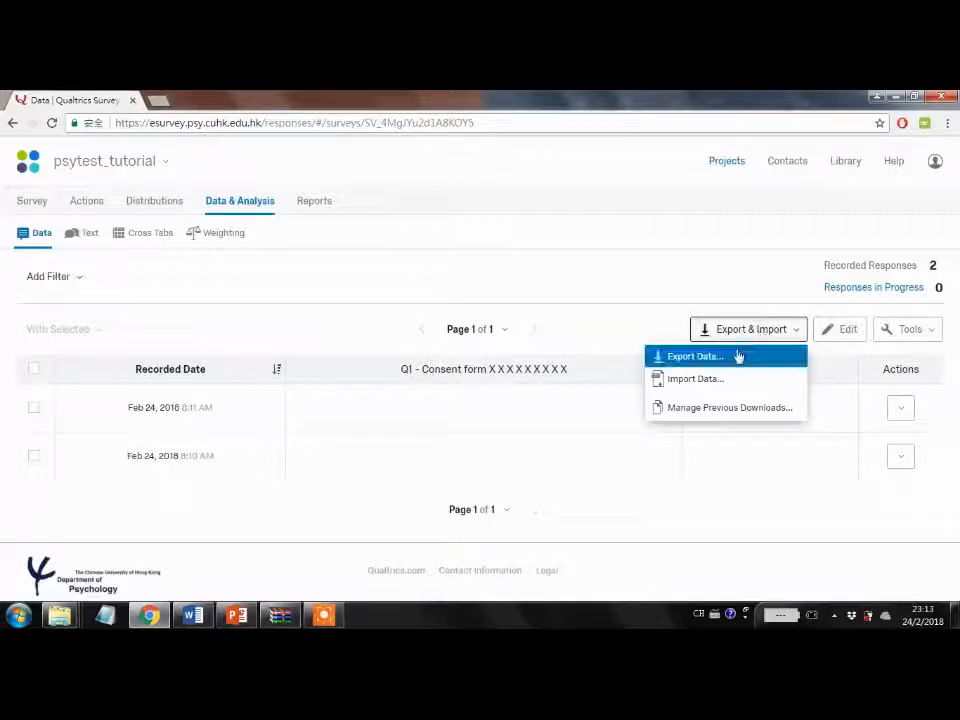
click(738, 356)
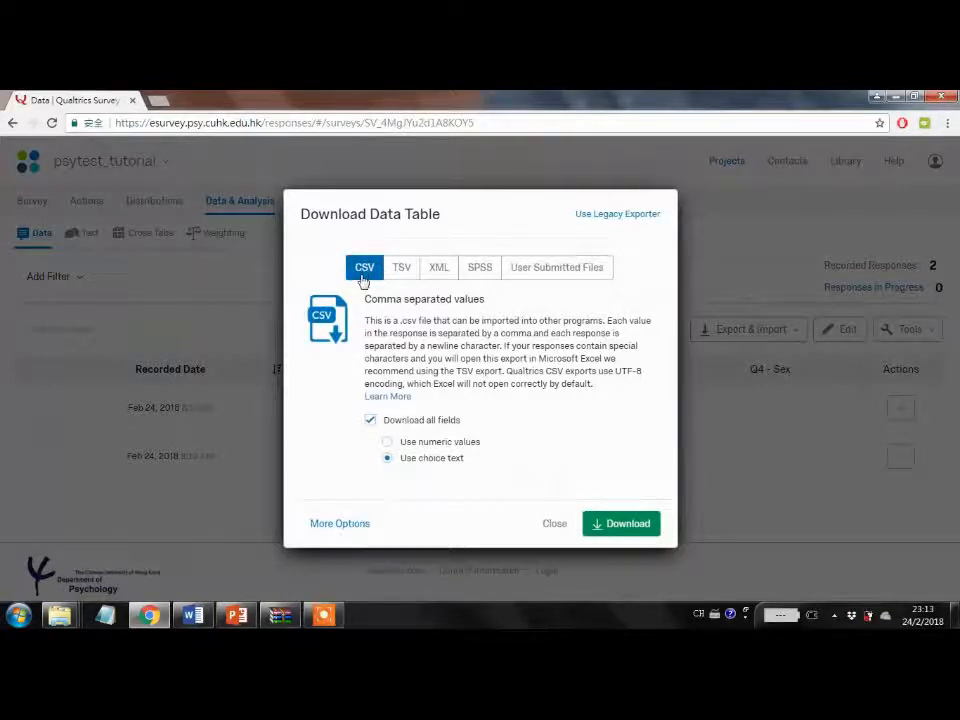
drag(446, 320, 632, 339)
click(636, 424)
drag(615, 390, 507, 320)
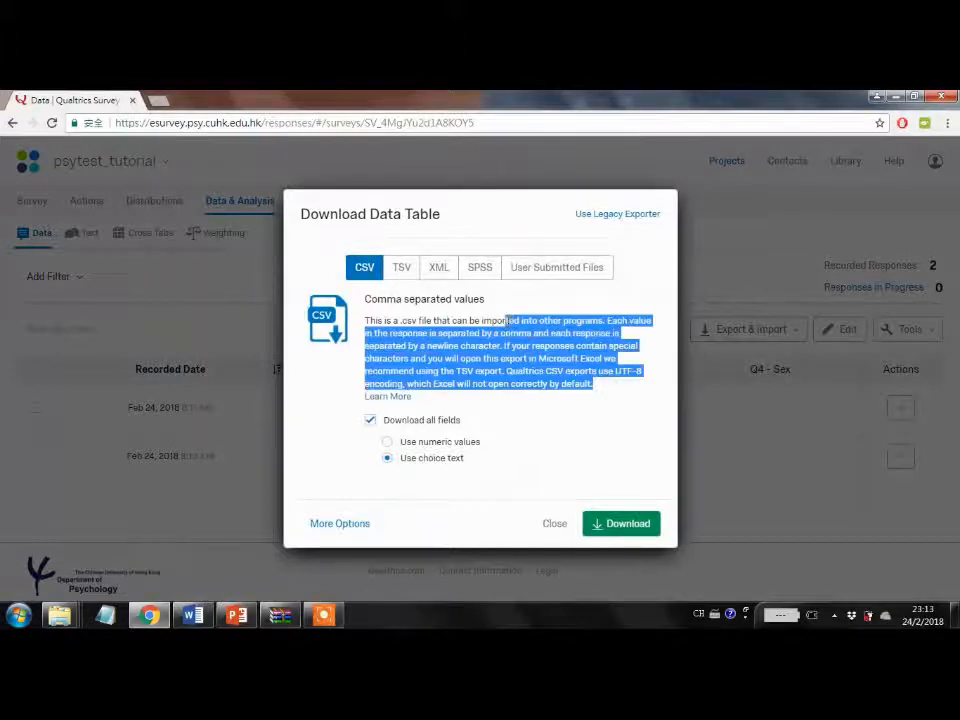
Step: Compare the SPSS, CSV and User Submitted Files export formats, and close the export options without downloading
click(479, 268)
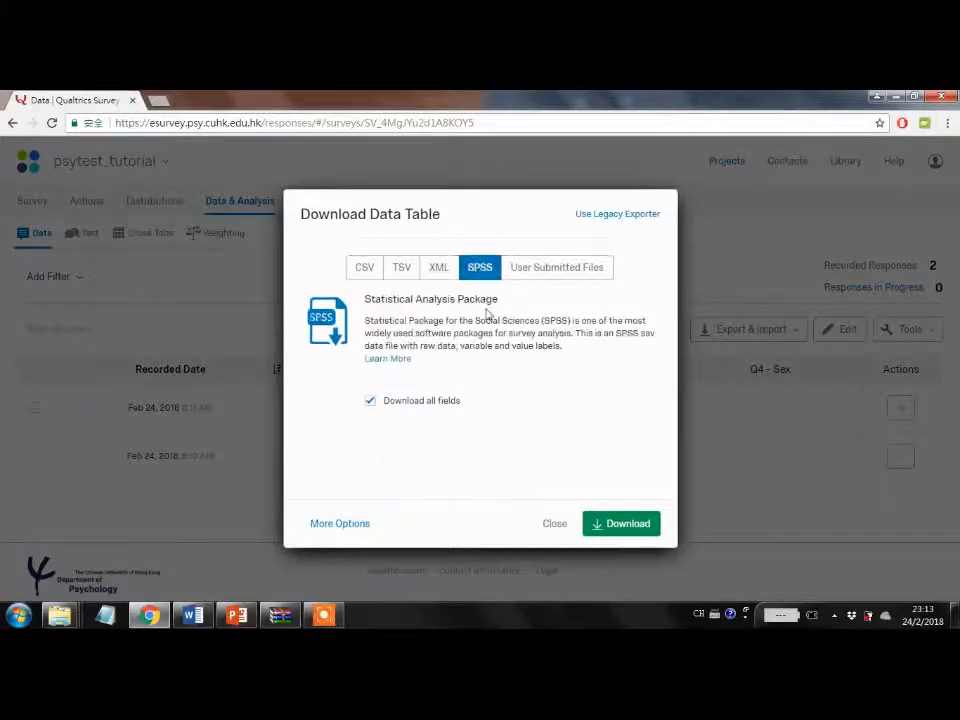
click(364, 272)
click(480, 270)
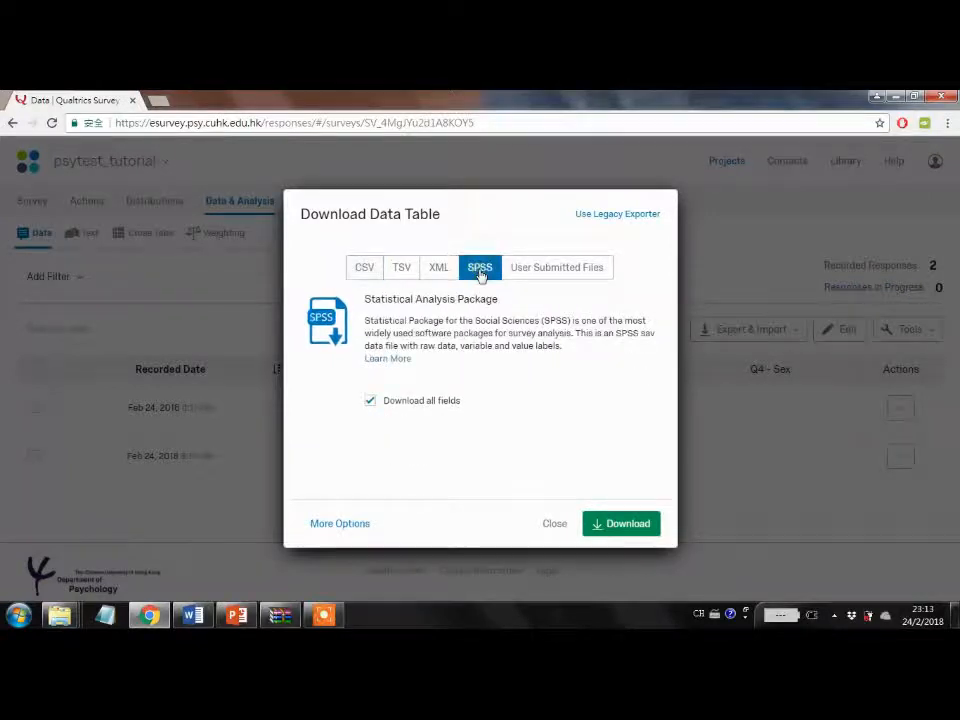
click(581, 270)
click(368, 272)
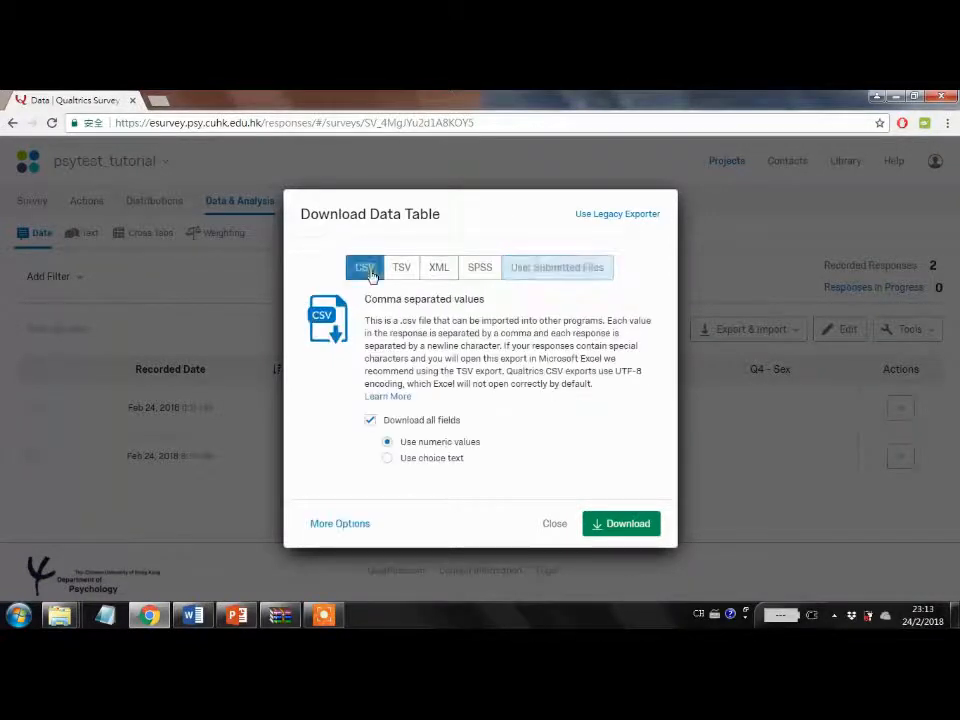
click(484, 271)
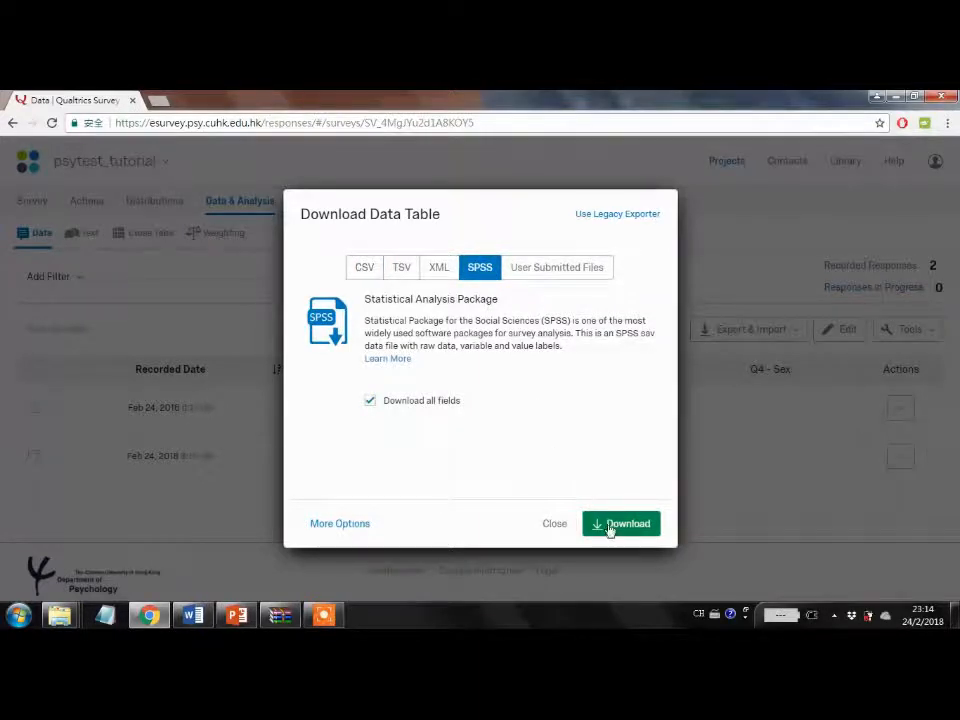
click(556, 524)
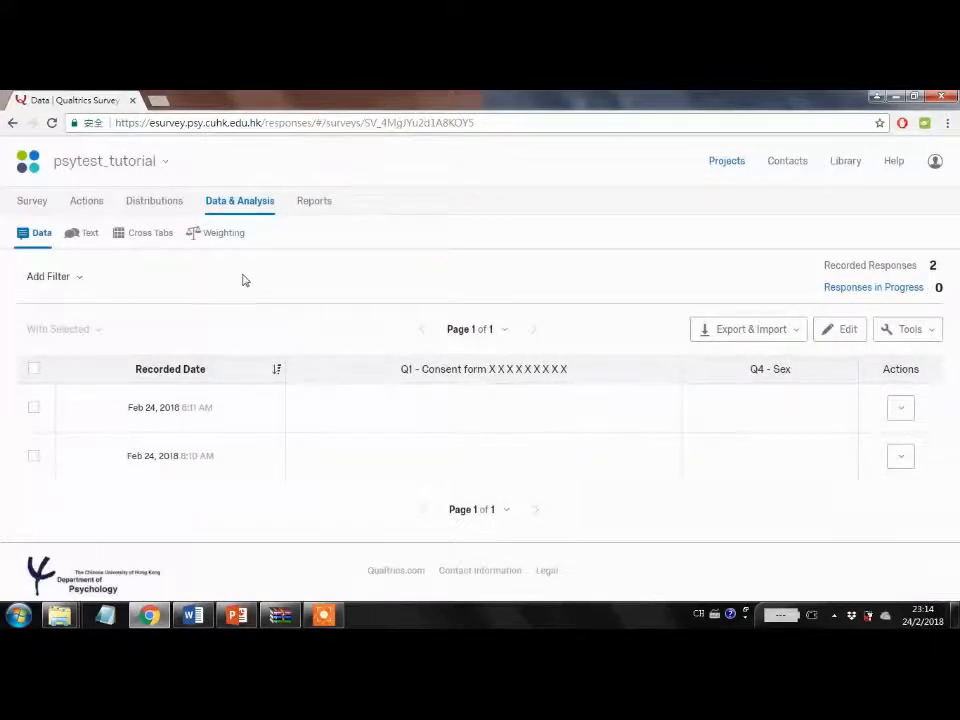
Step: Return to the survey editor and look over the Auto-Number Questions options without applying any
click(46, 210)
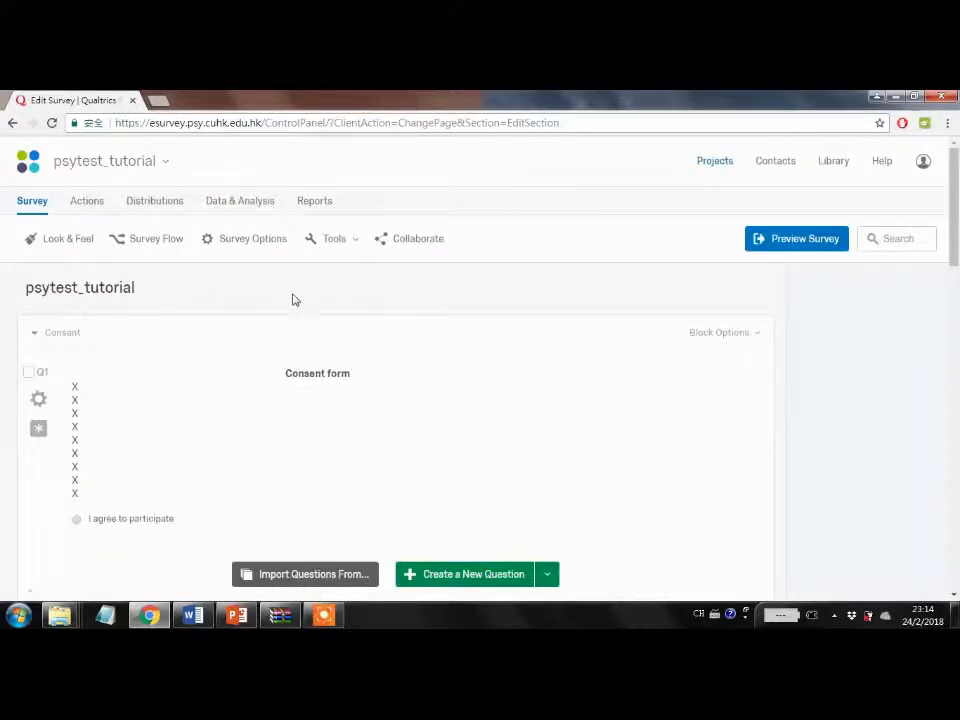
scroll(293, 300, down, 15)
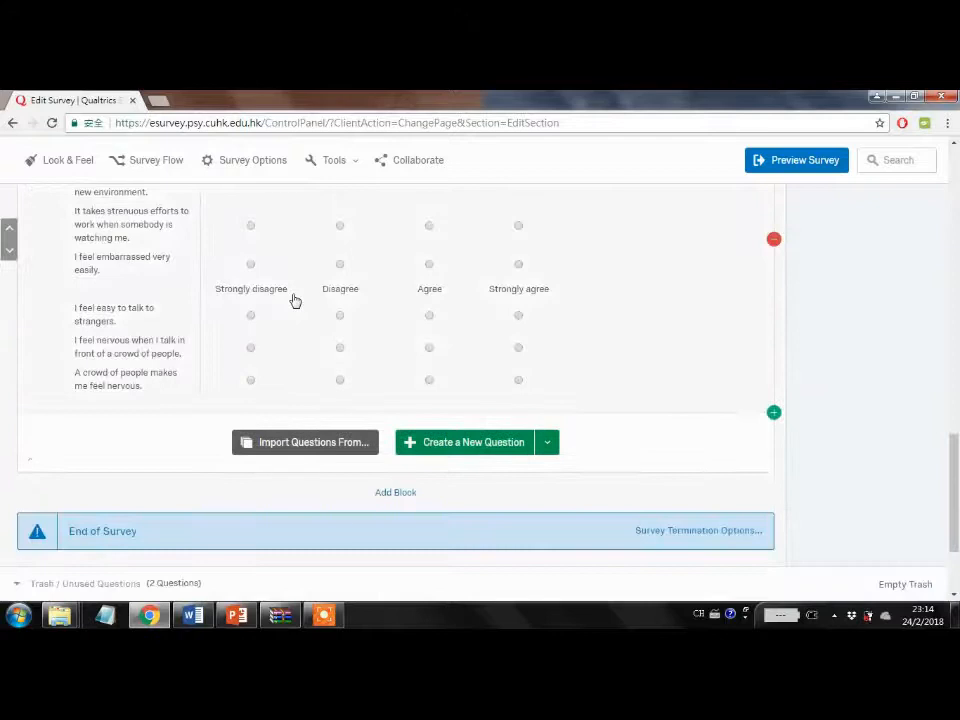
scroll(338, 497, up, 15)
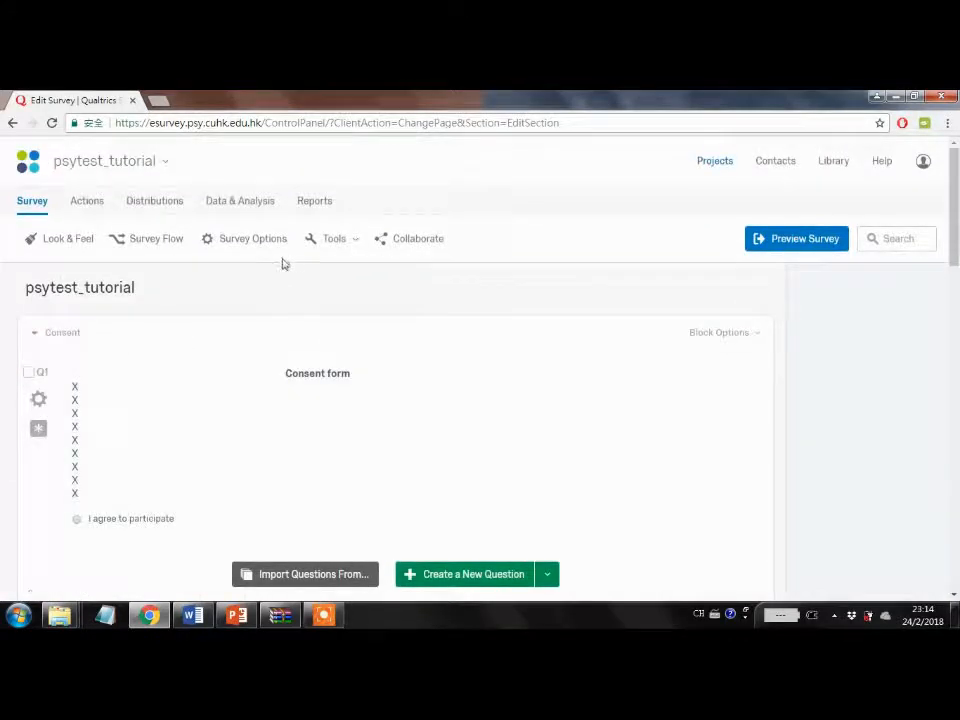
click(322, 242)
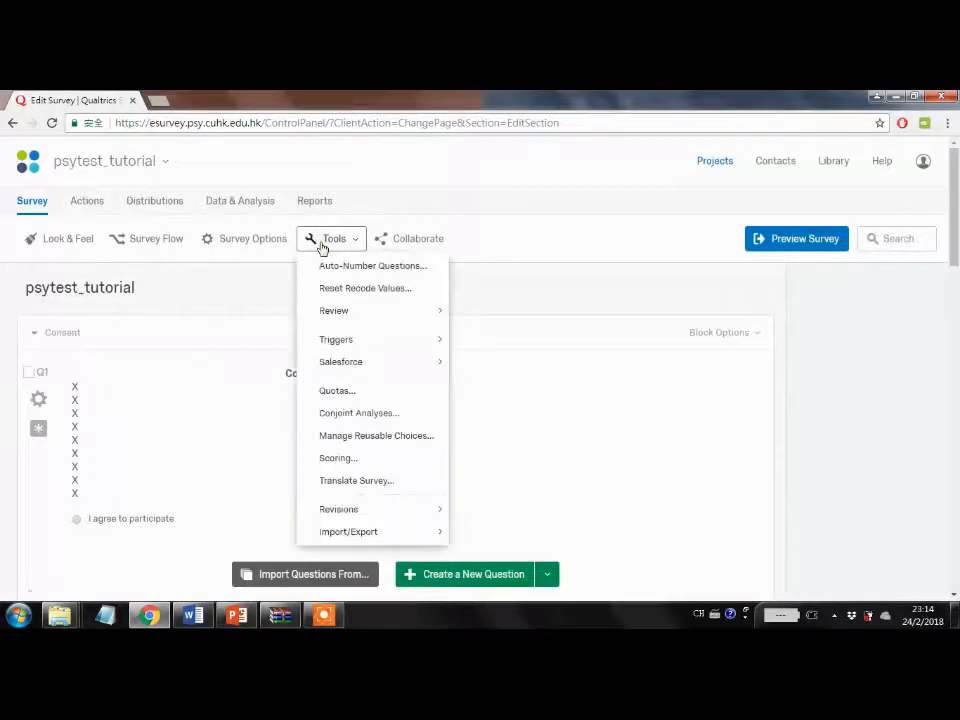
click(322, 244)
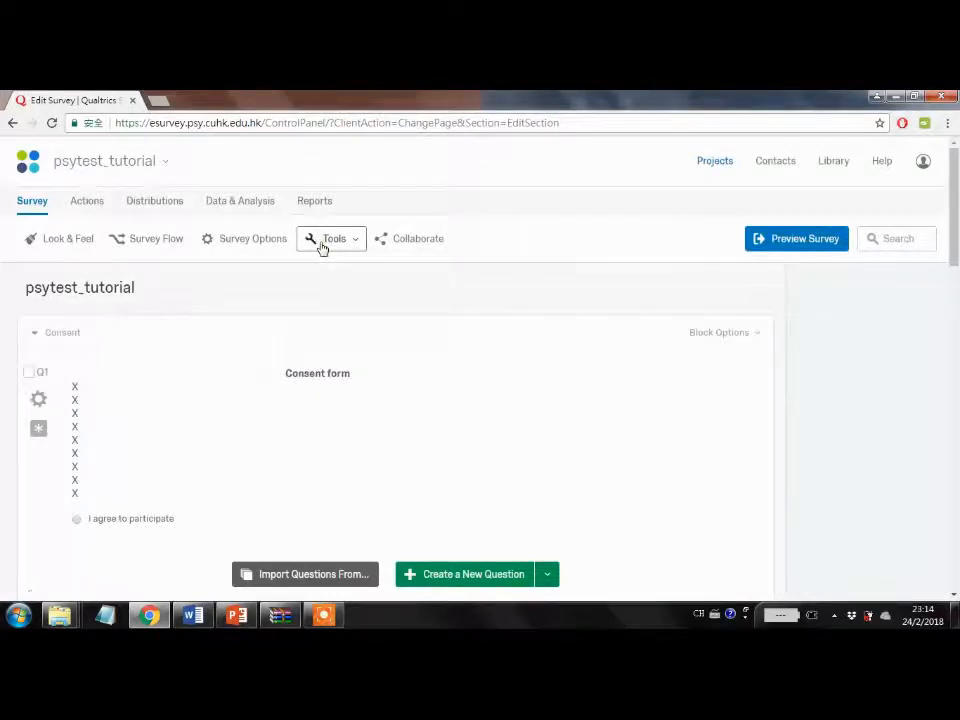
click(331, 241)
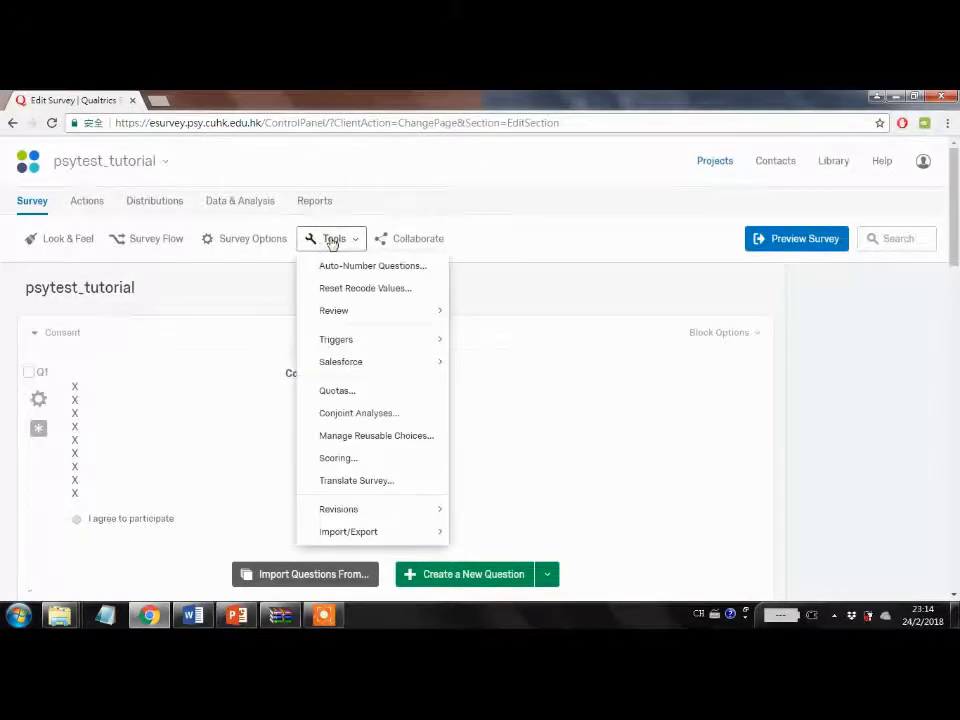
click(390, 270)
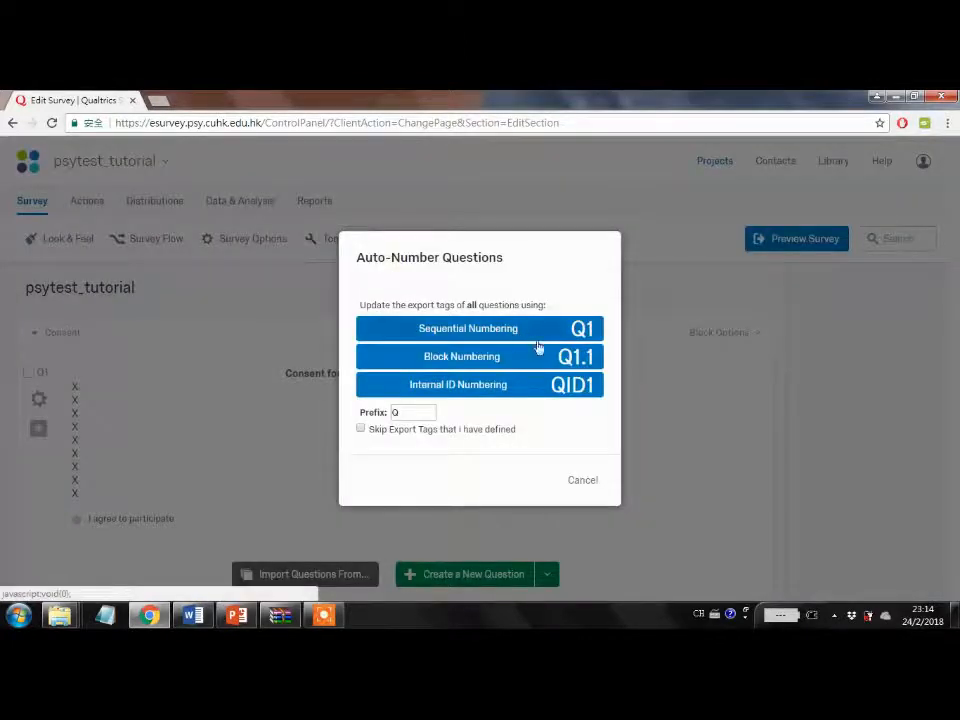
click(576, 480)
Step: Examine the question numbers across the Consent, Demographic and Scale blocks
scroll(245, 454, down, 3)
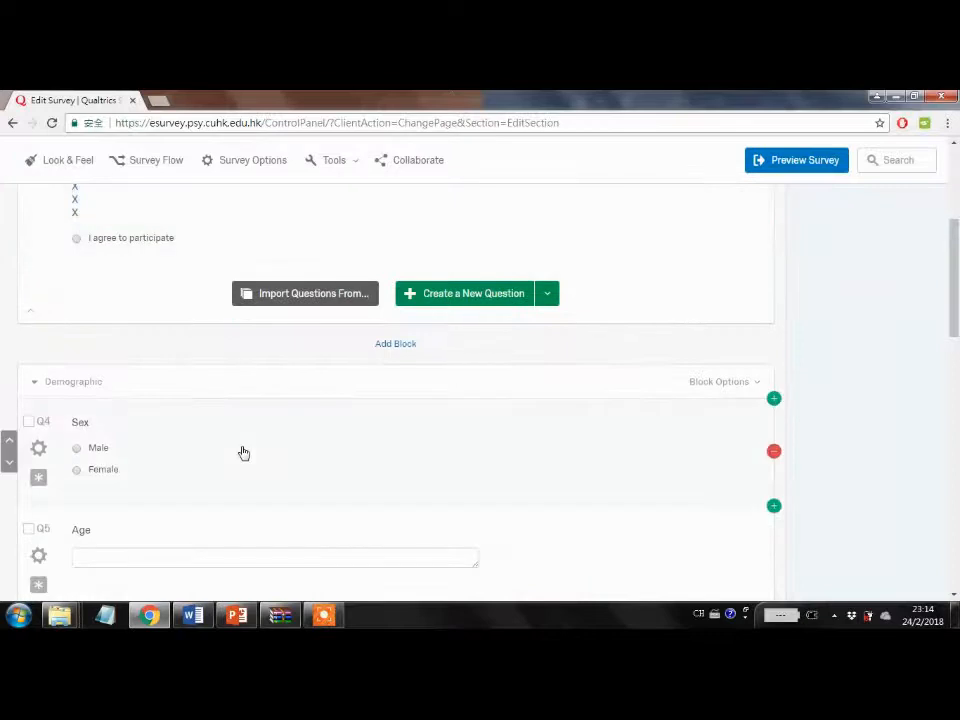
scroll(243, 453, down, 2)
scroll(242, 452, up, 3)
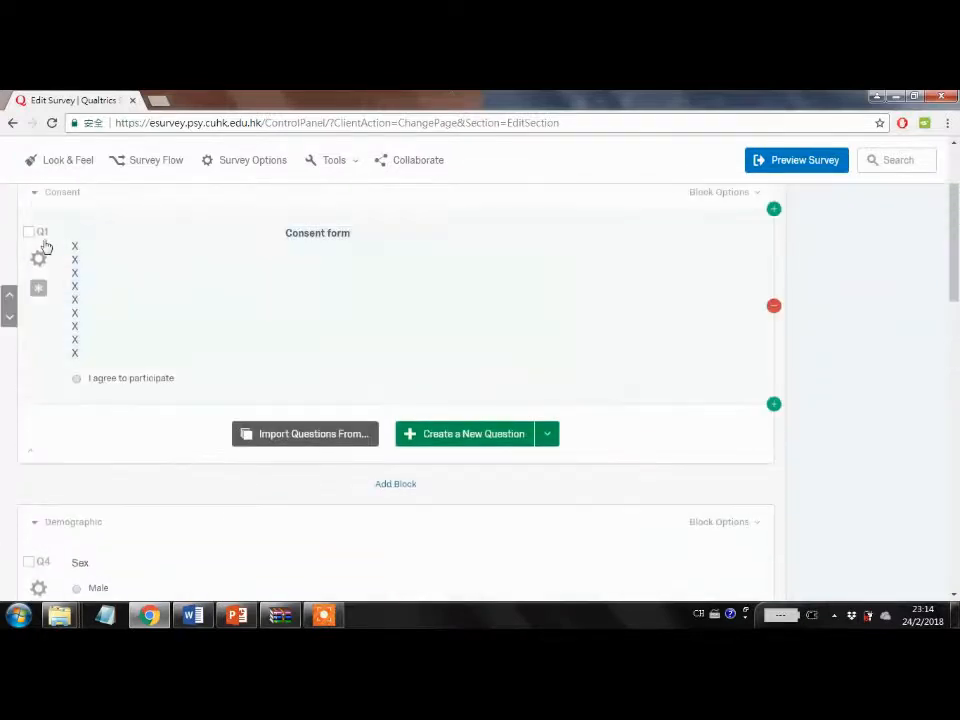
scroll(50, 250, down, 2)
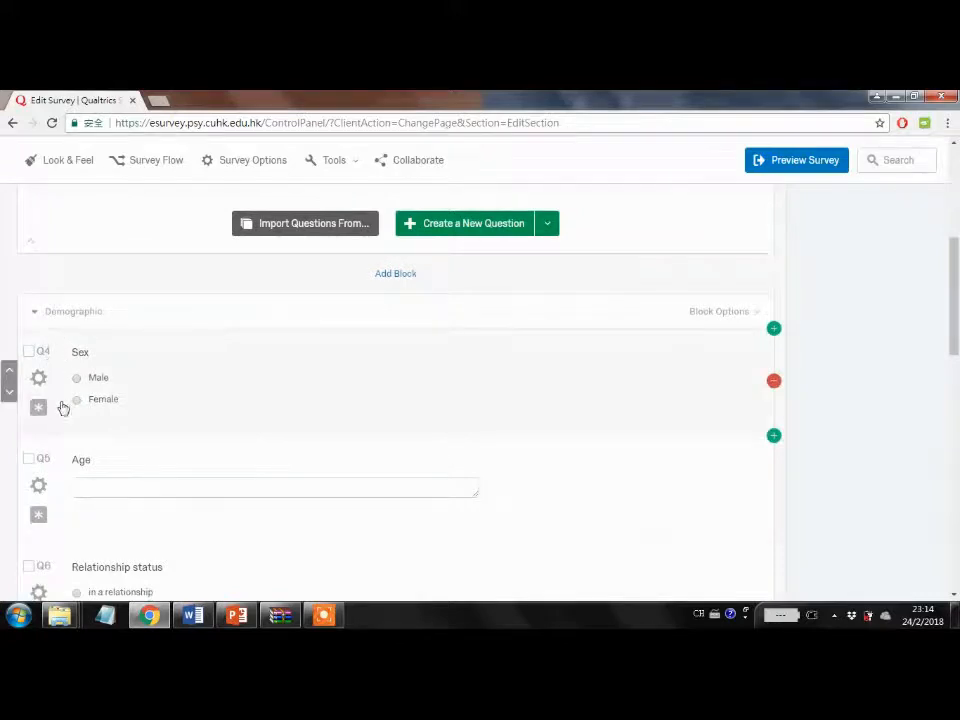
scroll(64, 407, down, 1)
scroll(61, 452, down, 3)
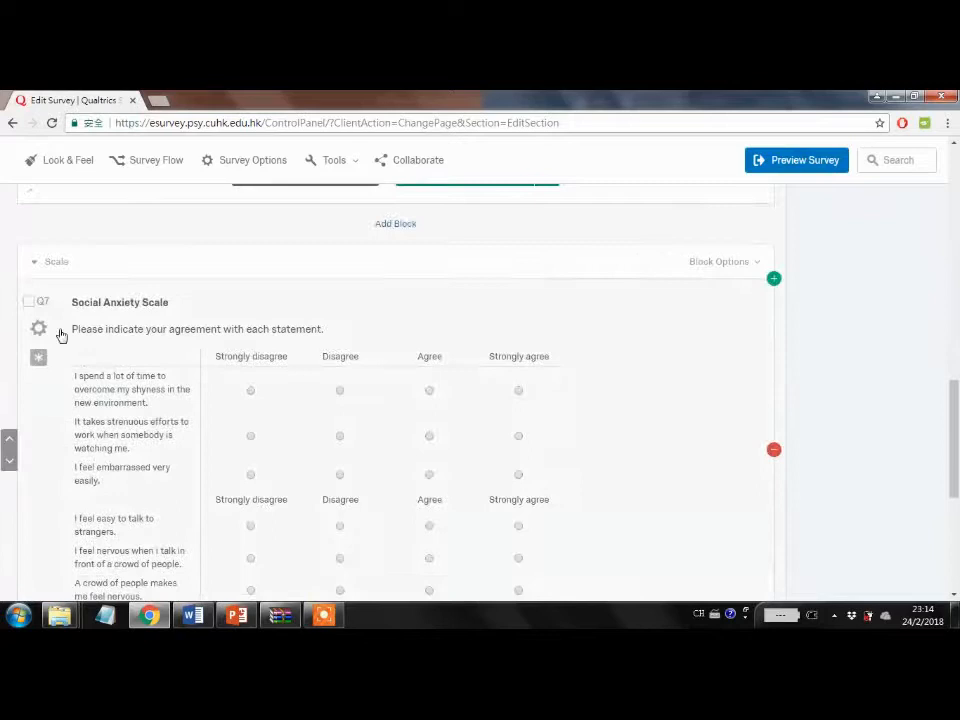
scroll(696, 456, up, 5)
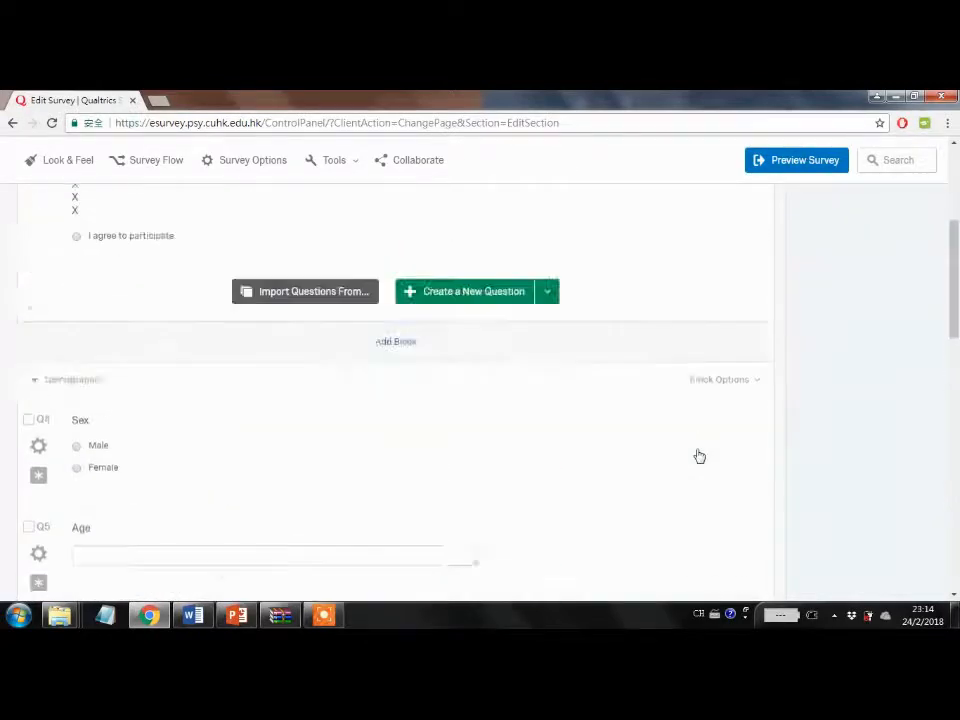
scroll(697, 456, up, 3)
Step: Renumber all survey questions with Block Numbering and check the new question numbers in the blocks
click(332, 240)
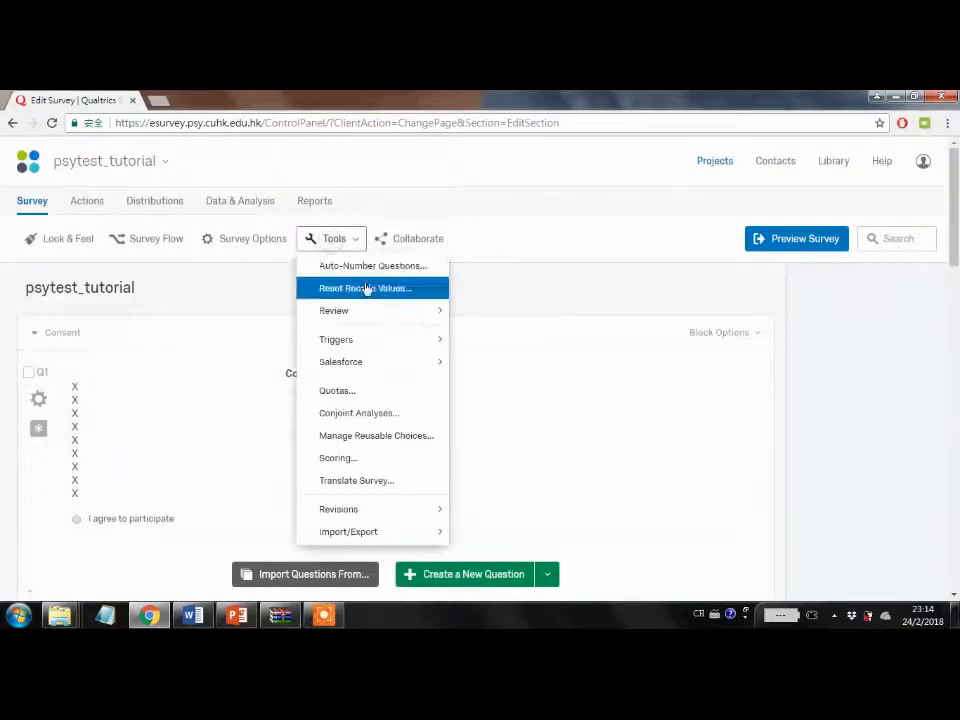
click(372, 266)
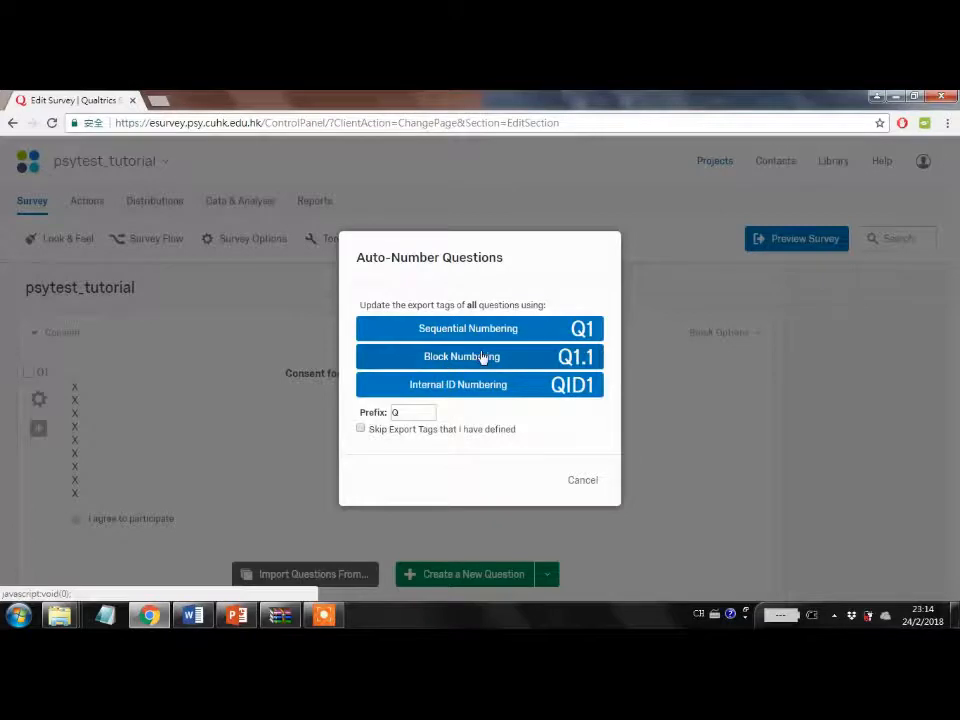
click(482, 361)
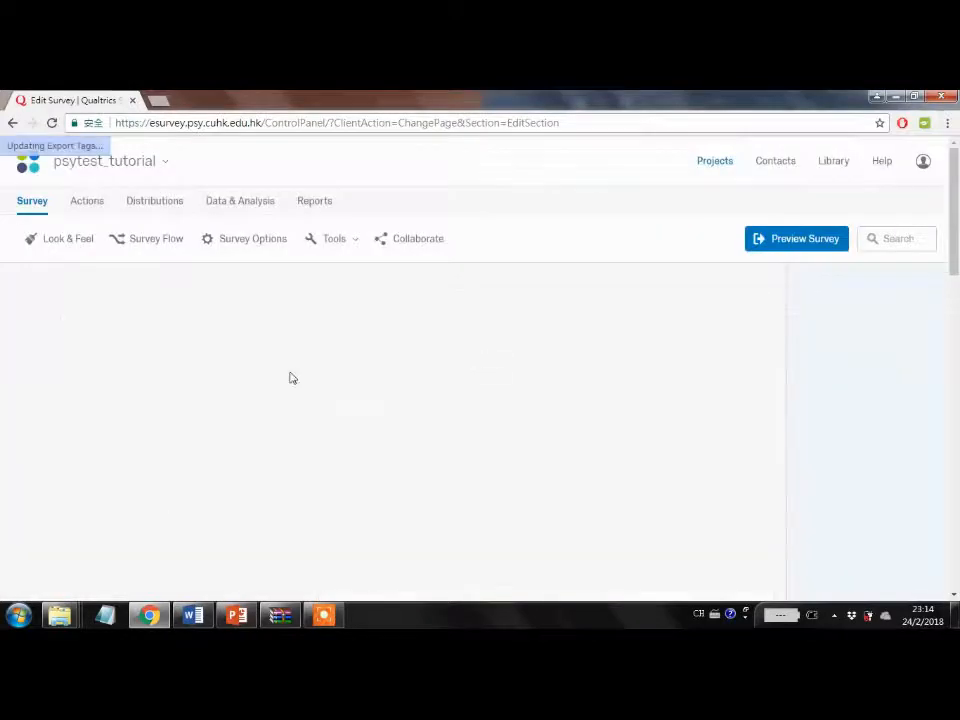
scroll(293, 253, down, 3)
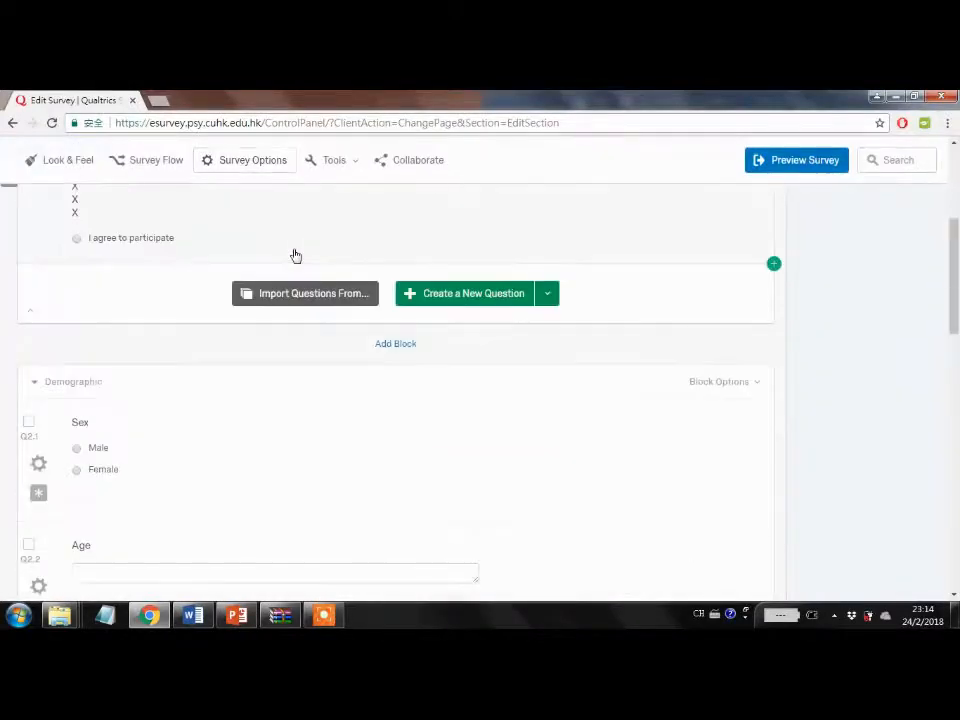
scroll(195, 317, up, 3)
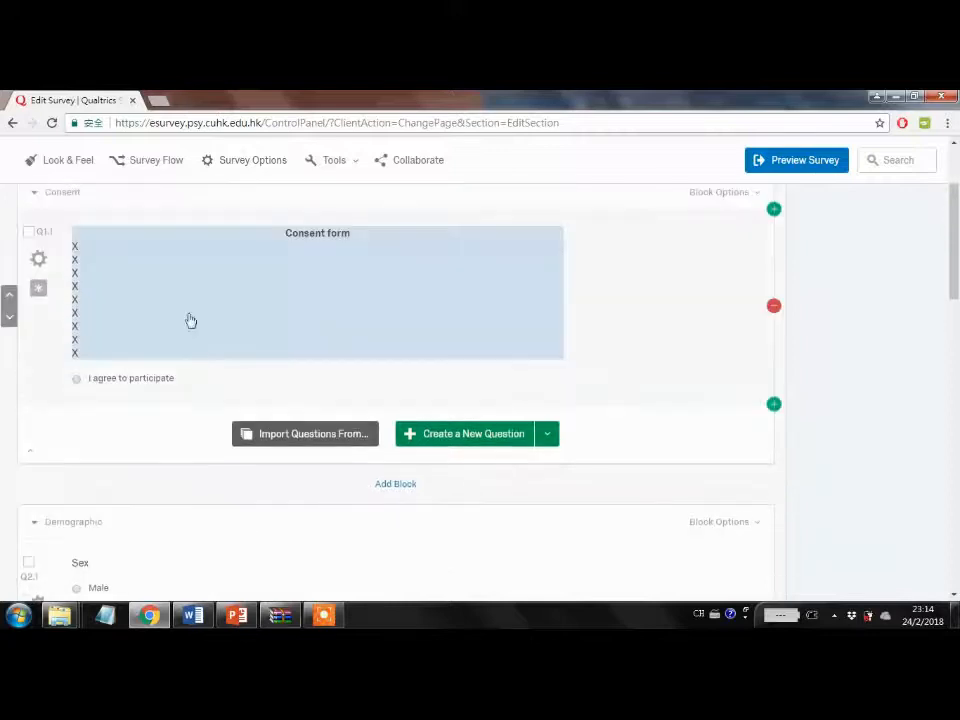
scroll(65, 280, down, 3)
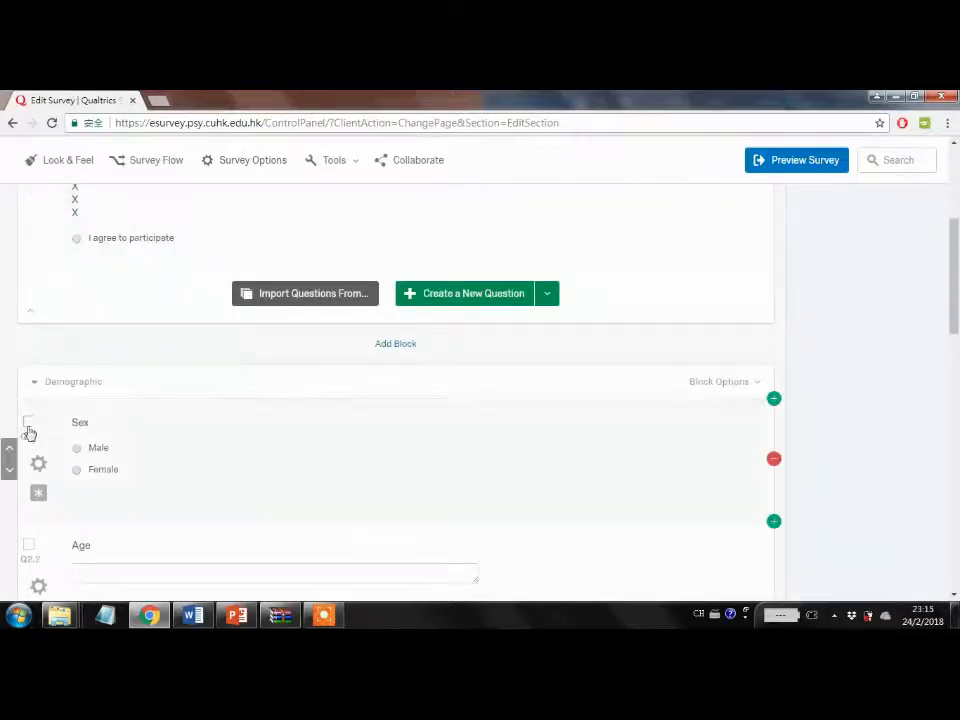
scroll(41, 435, down, 5)
scroll(45, 368, down, 10)
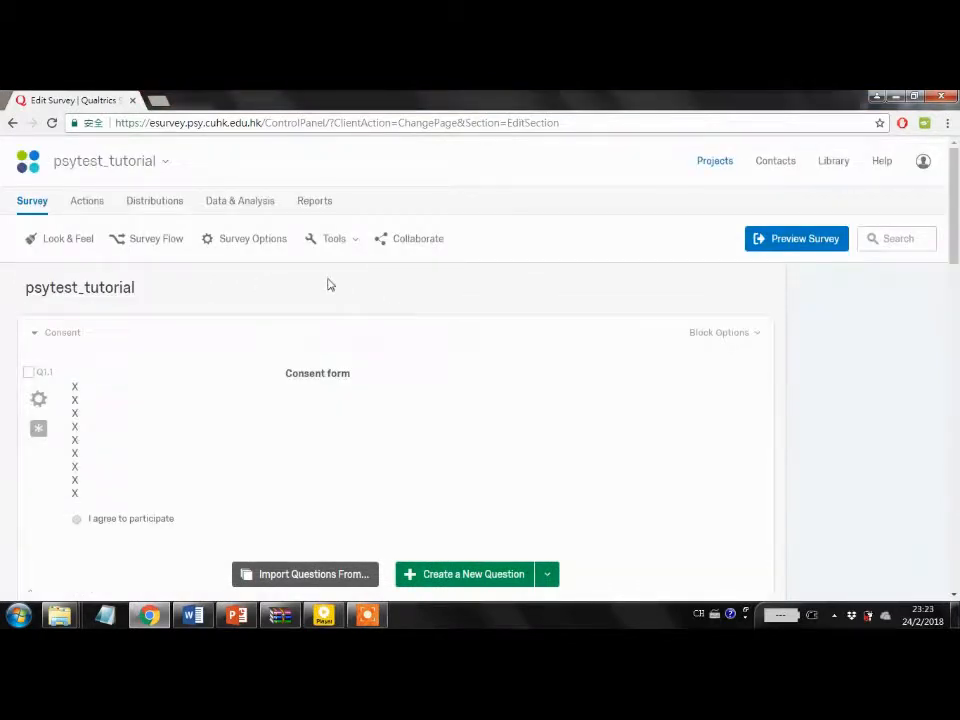
Step: Add a branch directly below the Demographic block in the survey flow
click(166, 248)
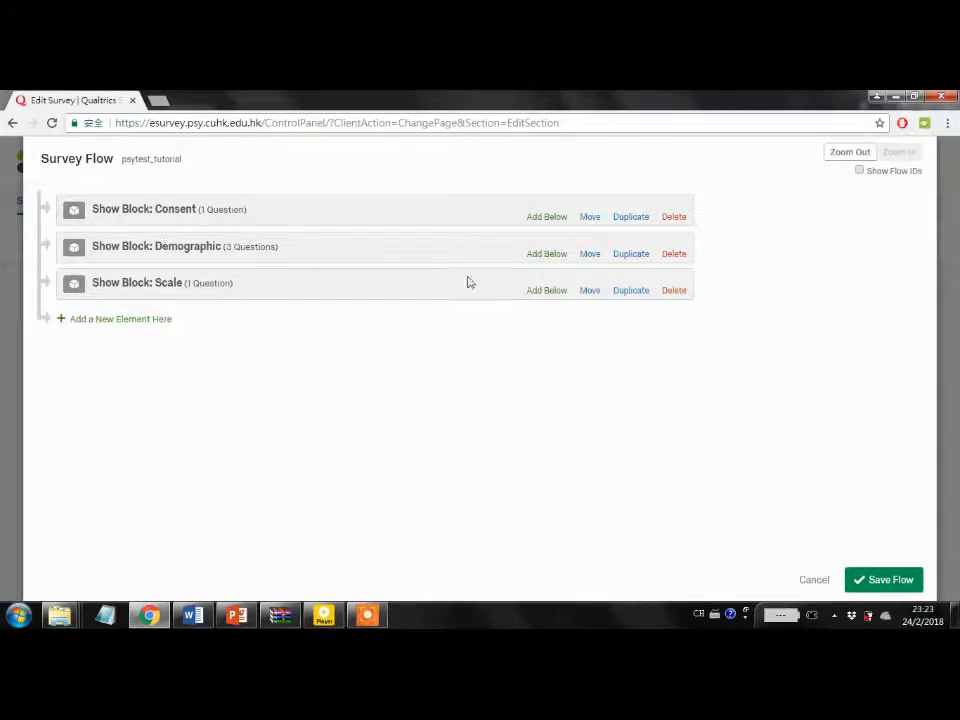
click(546, 254)
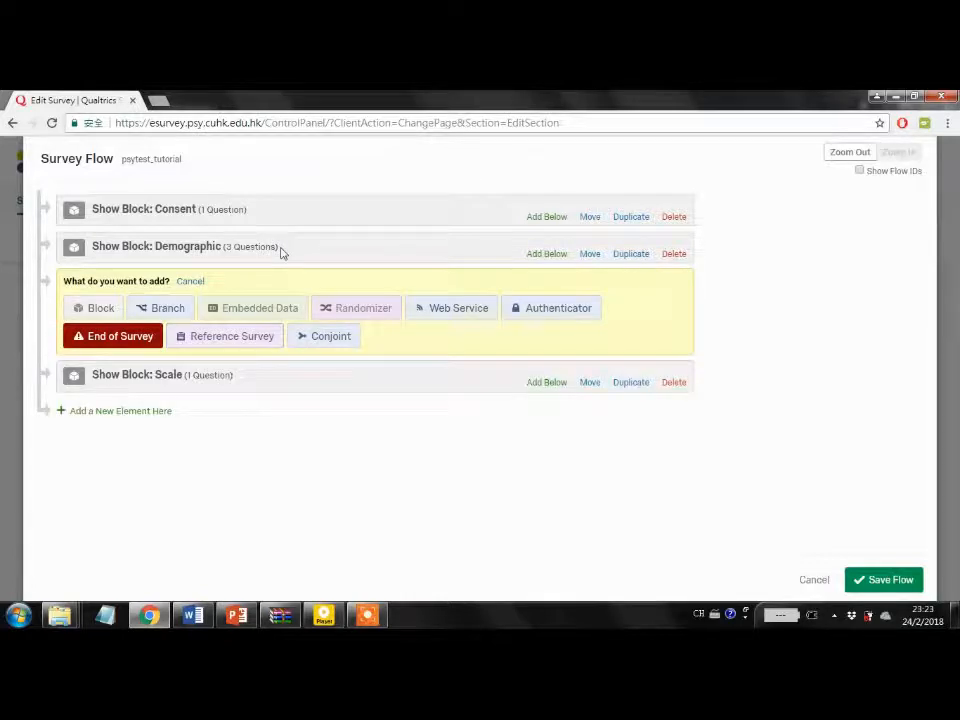
click(168, 313)
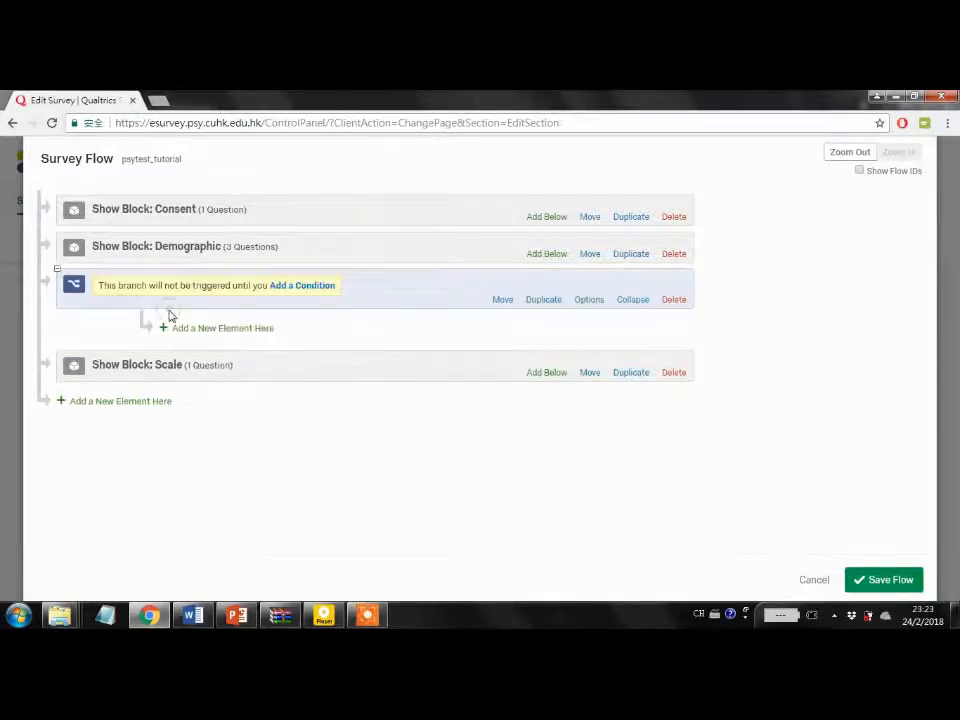
Step: Set the new branch's condition to question Q2.3 Relationship status, choice A0, Is Selected
click(310, 290)
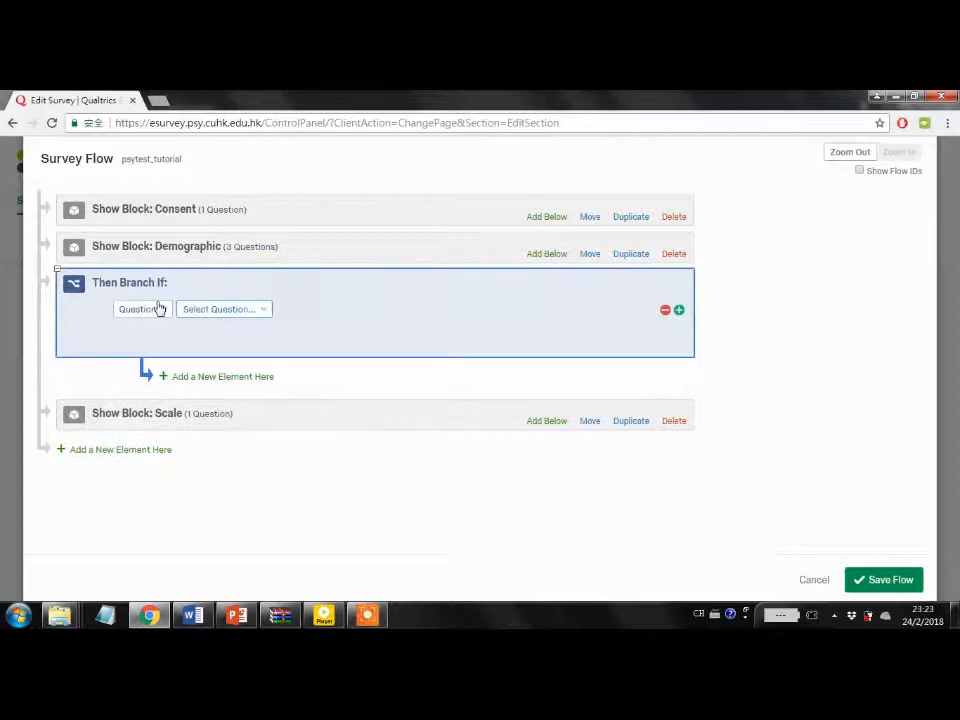
click(210, 310)
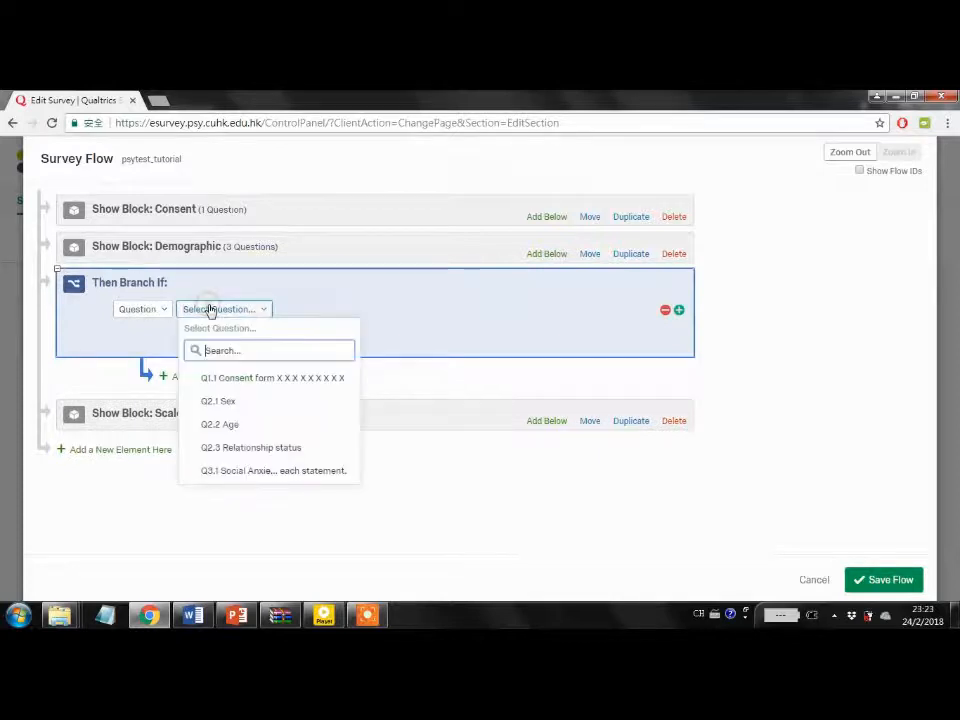
click(257, 447)
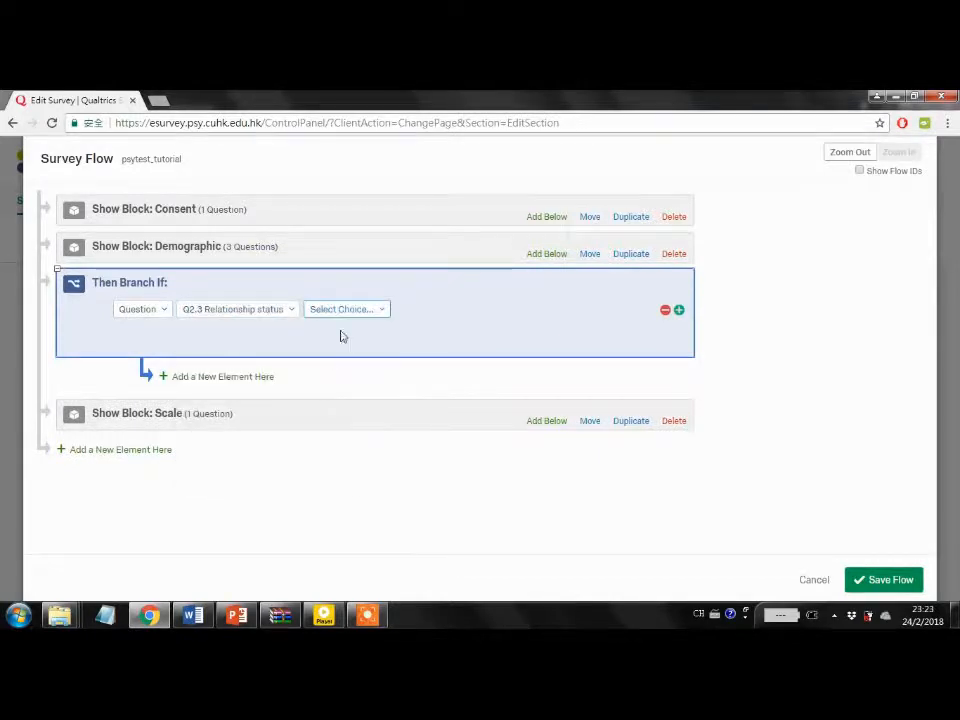
click(352, 311)
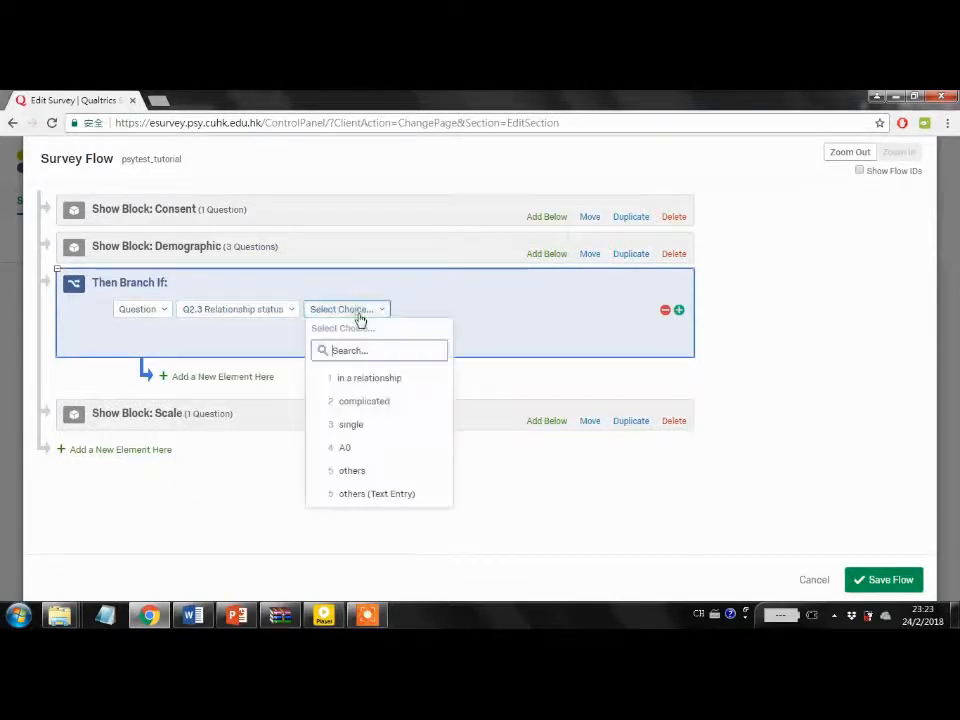
click(365, 452)
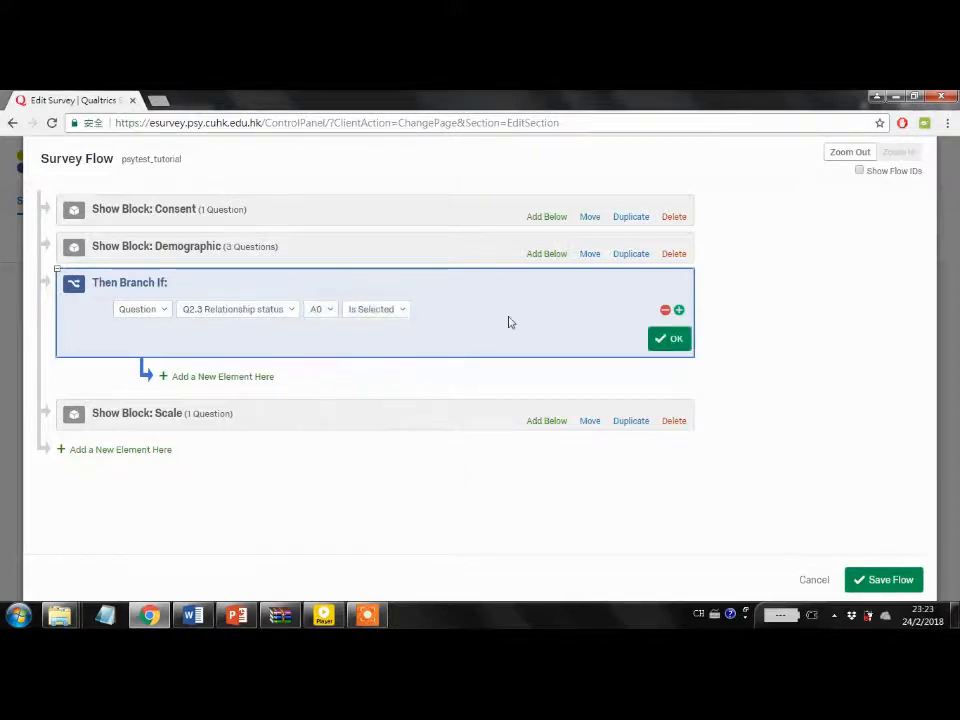
click(663, 340)
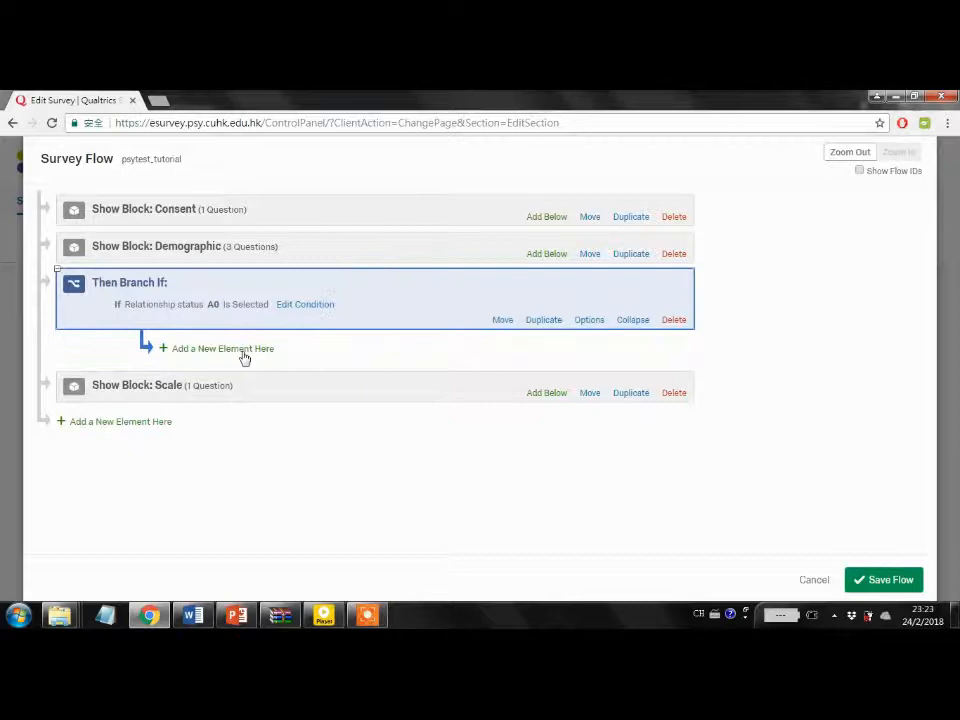
Step: Add an End of Survey element inside the Relationship status branch and save the survey flow
click(242, 350)
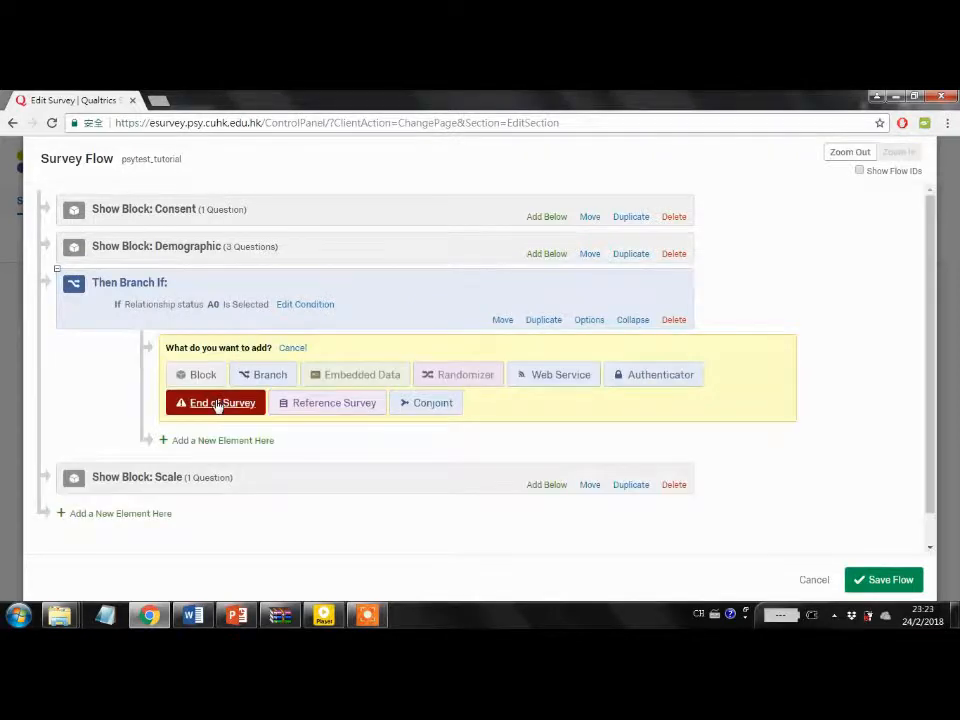
click(218, 404)
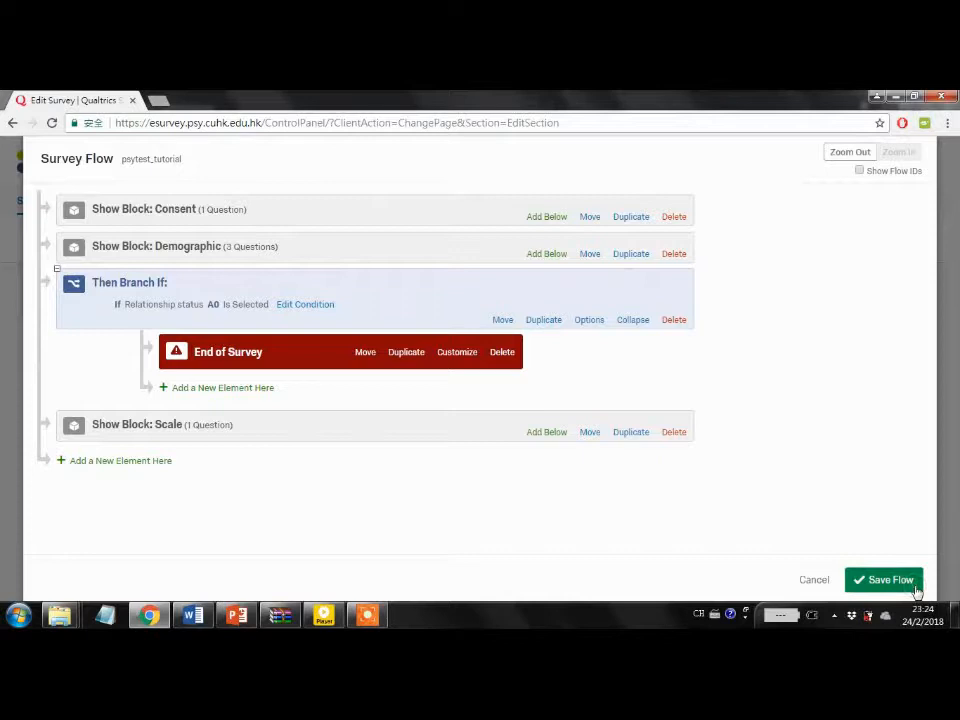
click(917, 589)
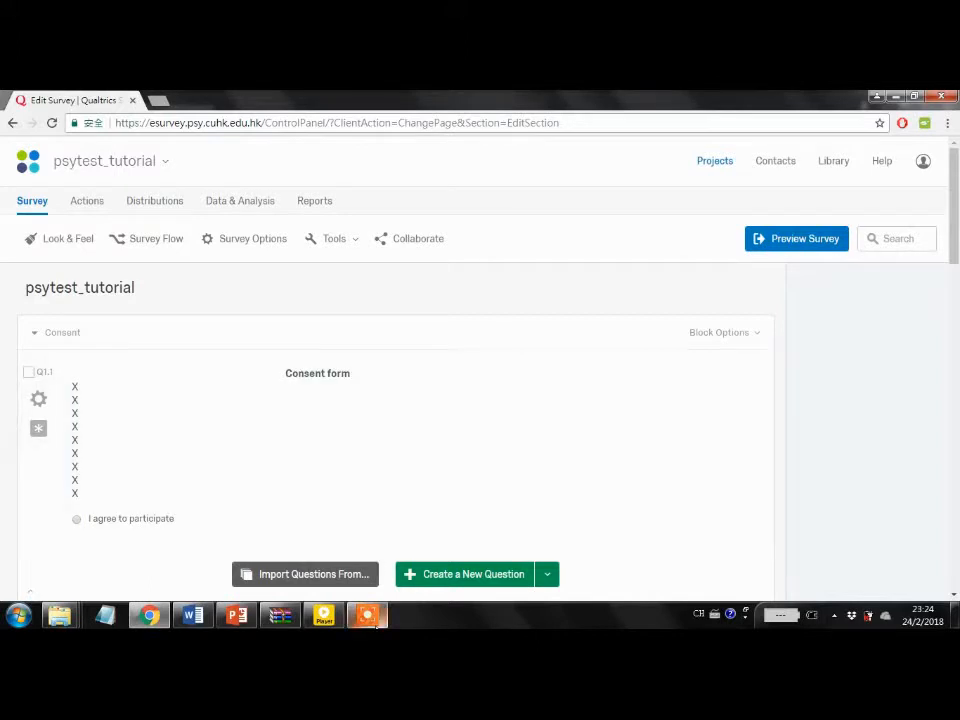
mouse_move(370, 617)
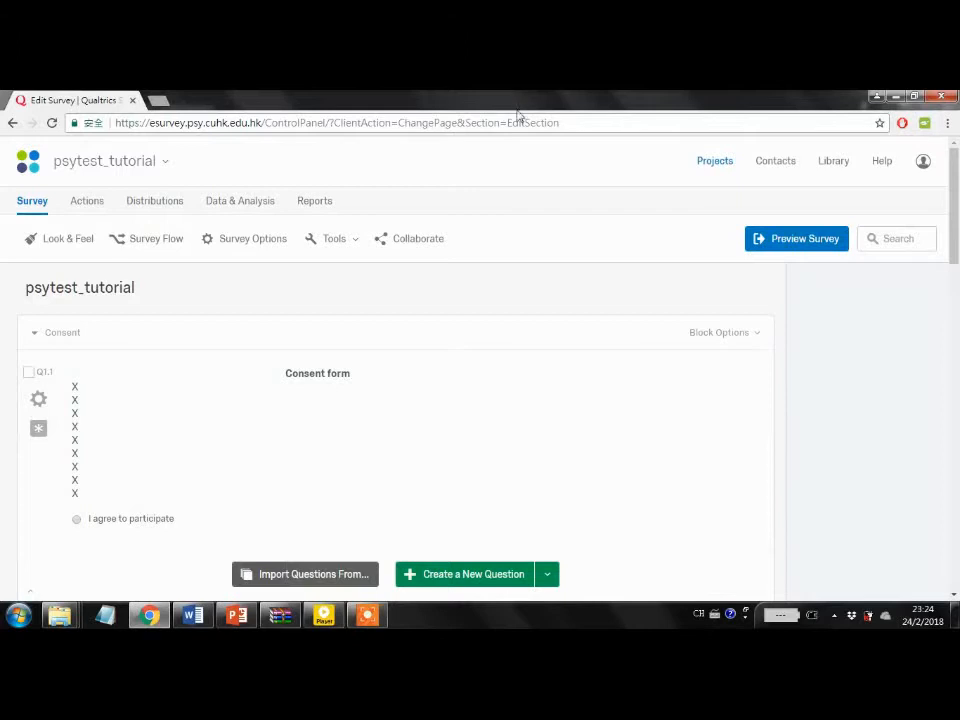
click(361, 619)
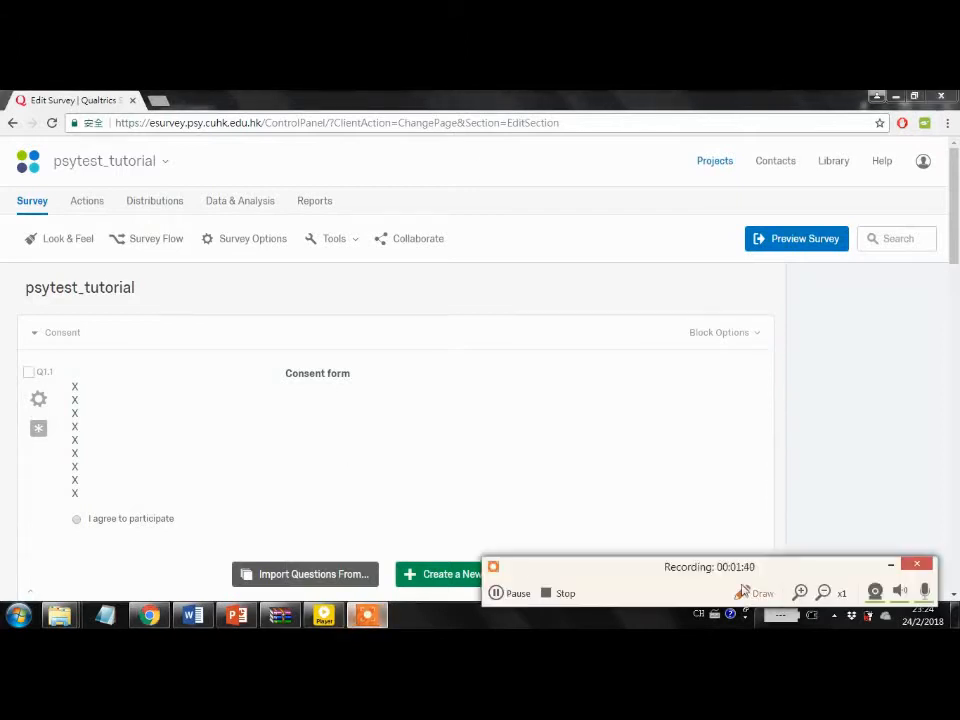
click(563, 594)
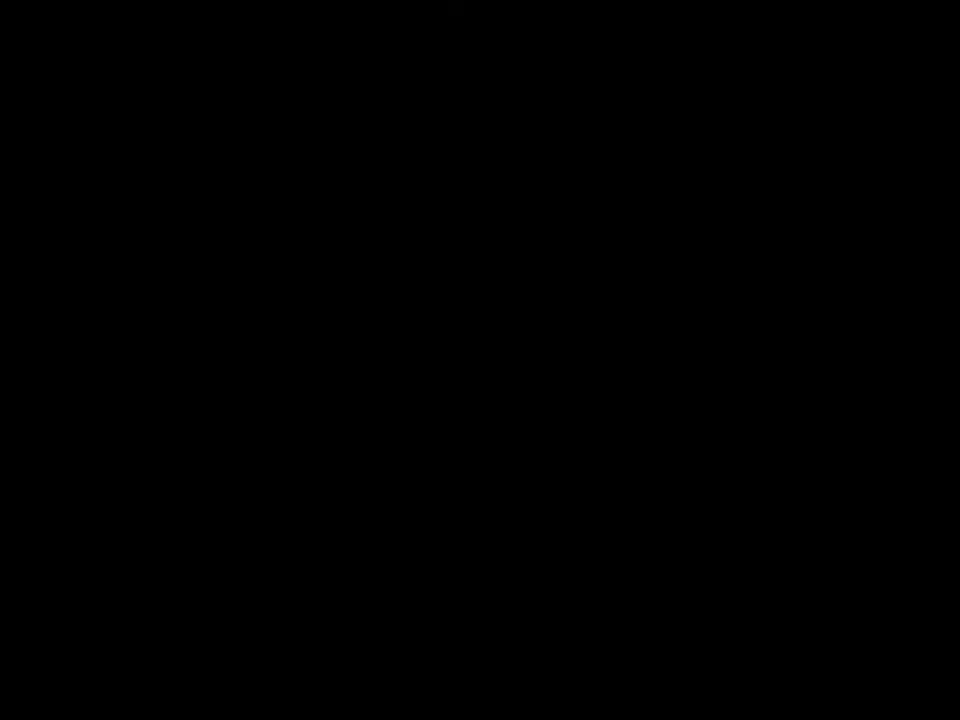